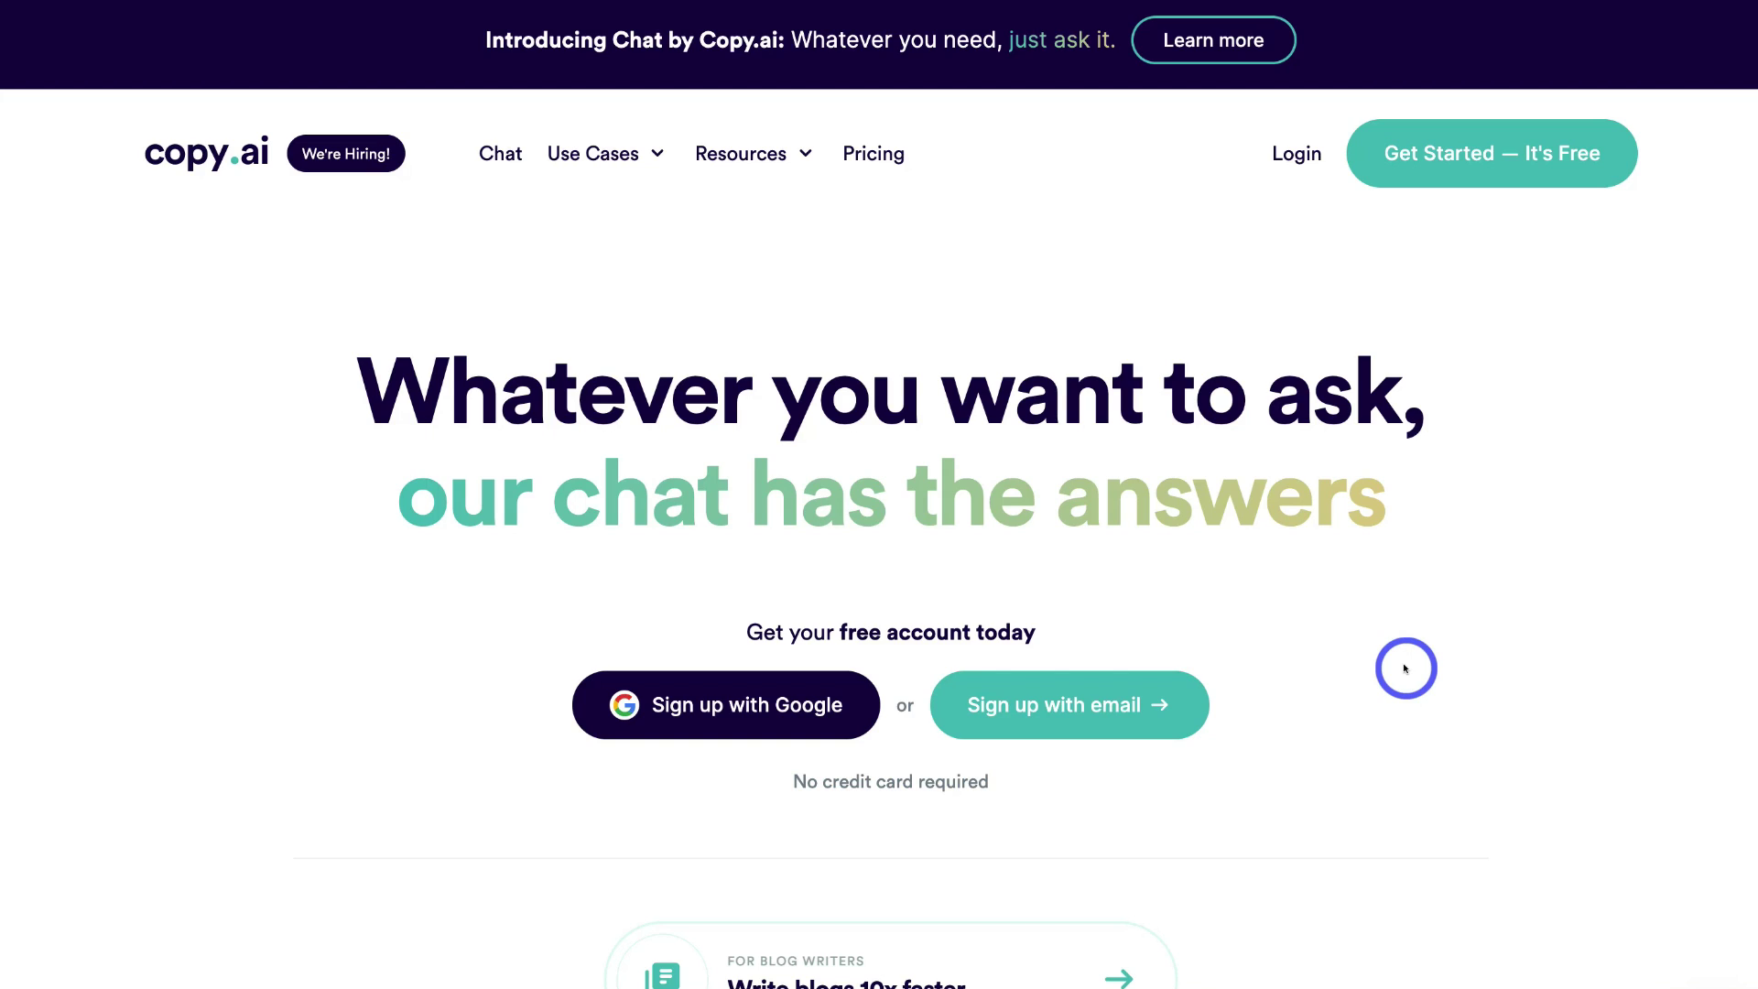
Step: Open the Pricing page and scroll through the Free, Pro and Enterprise plan cards
scroll(1397, 760, down, 3)
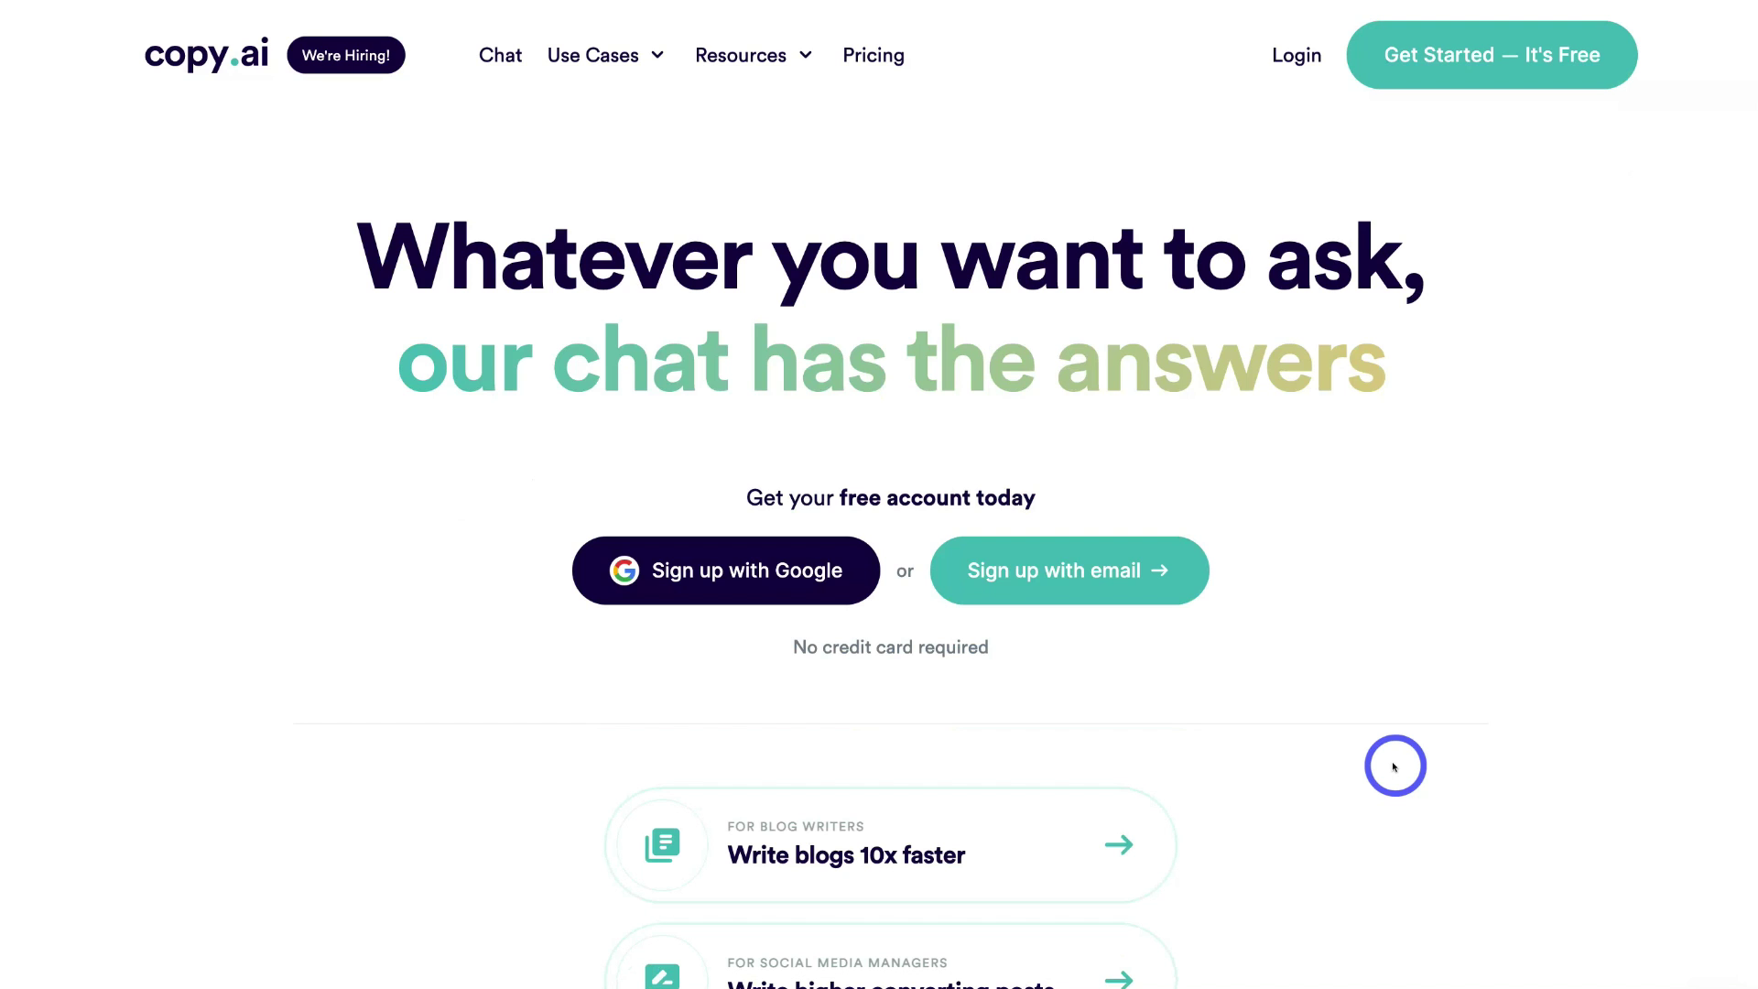
scroll(1394, 766, down, 1)
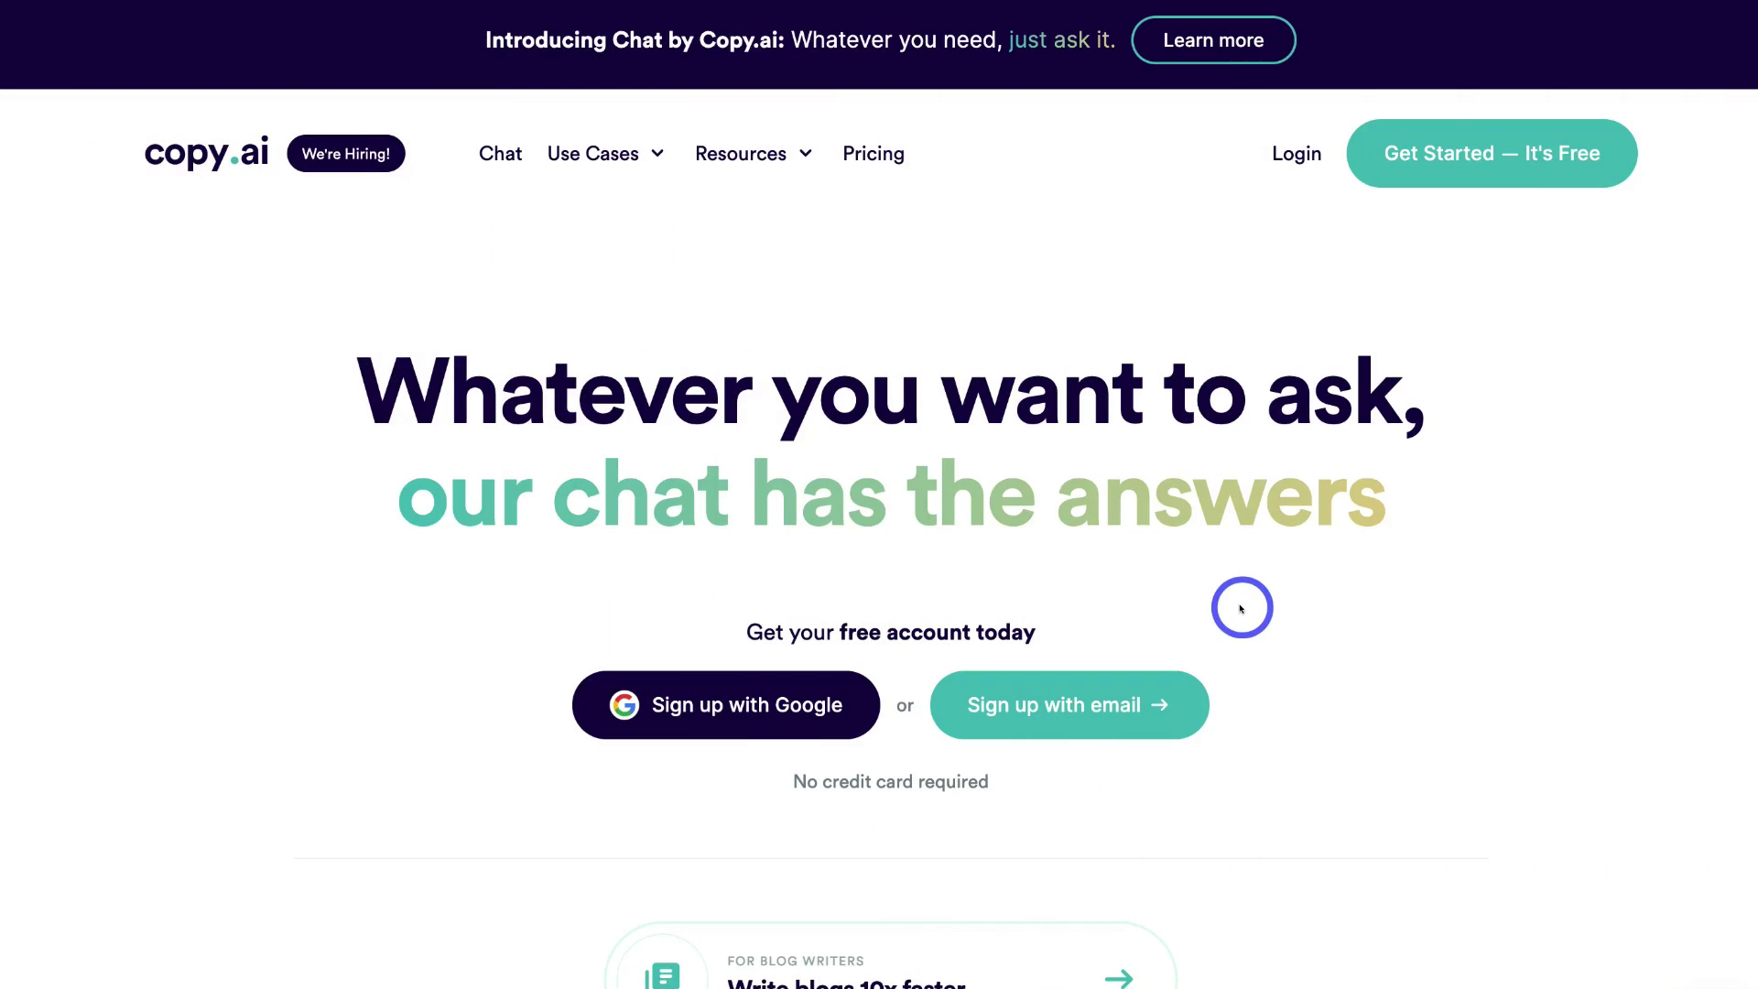
click(882, 158)
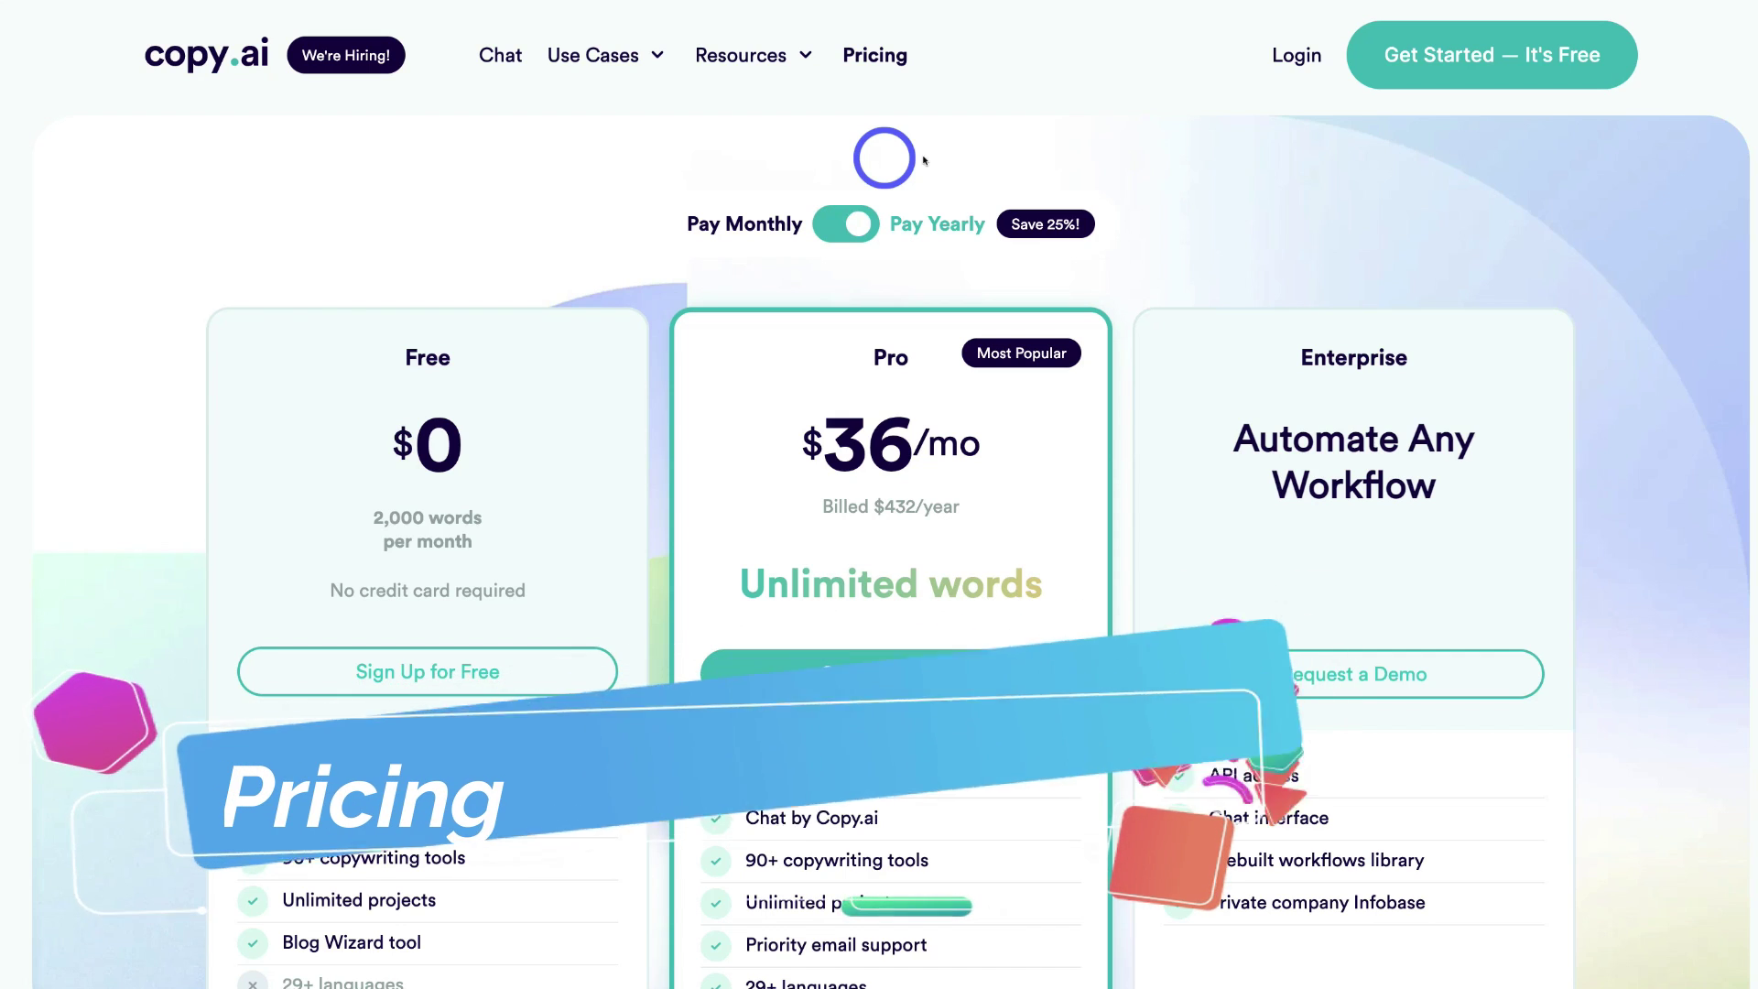
scroll(1153, 243, down, 2)
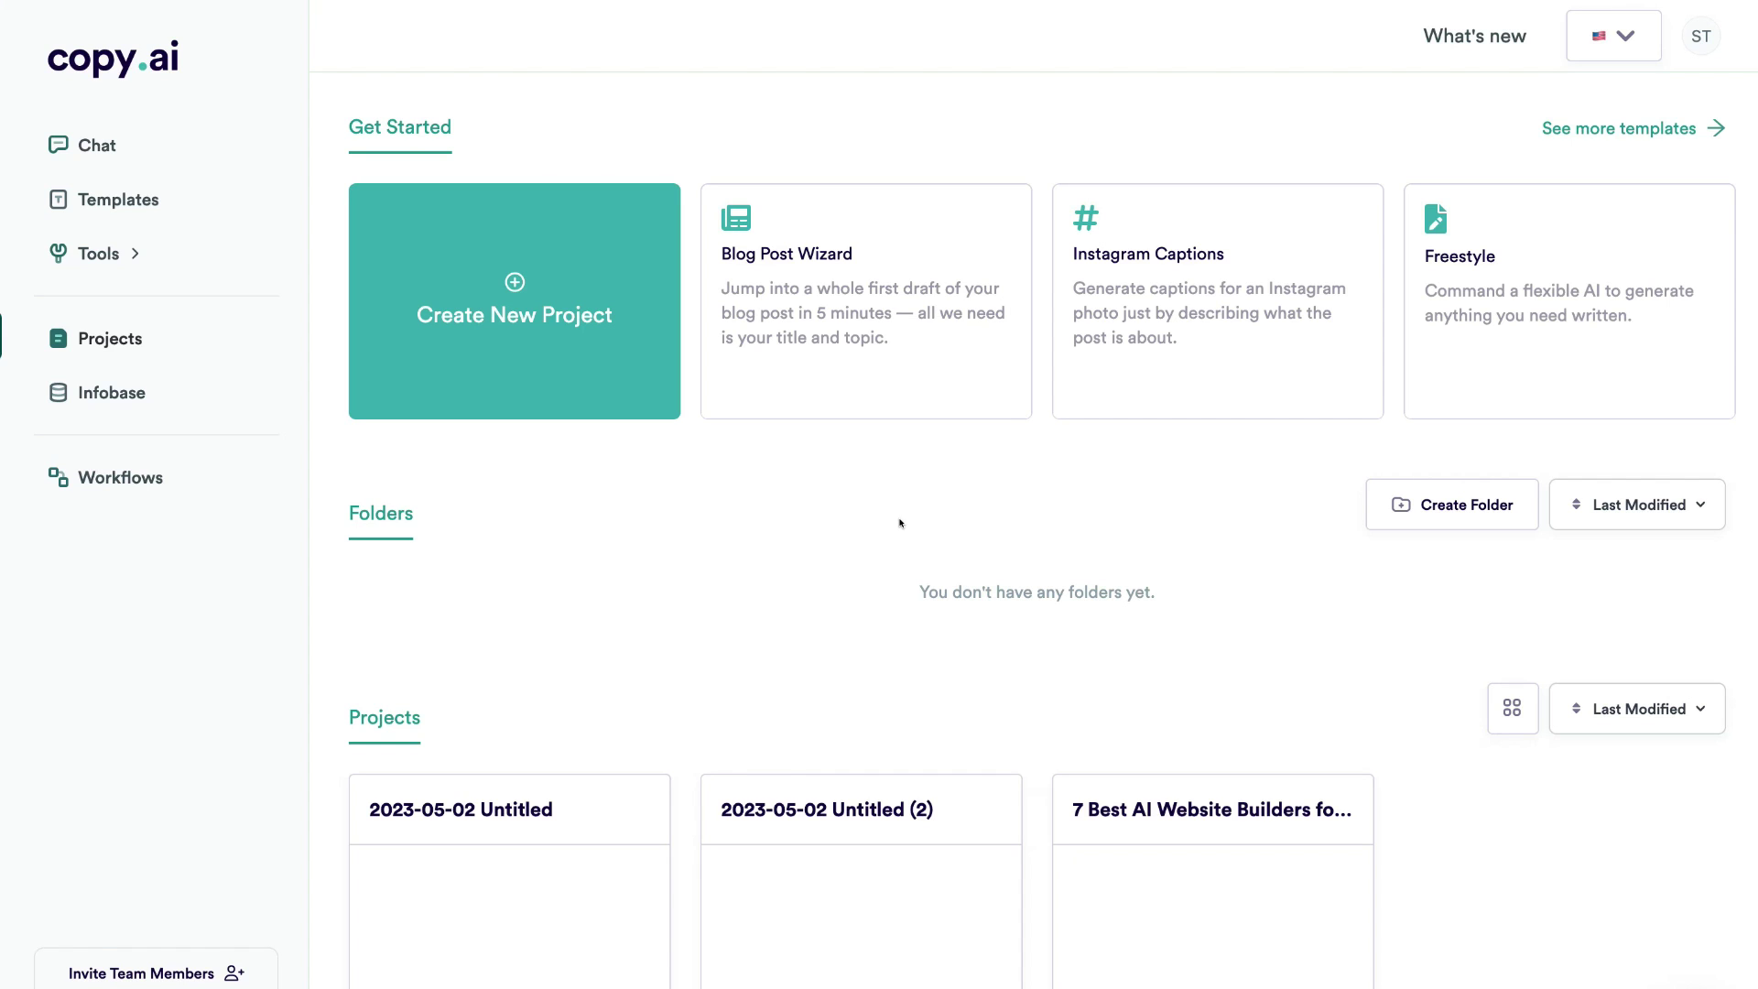
Step: Open the Templates library on the Social Media Content category
click(746, 575)
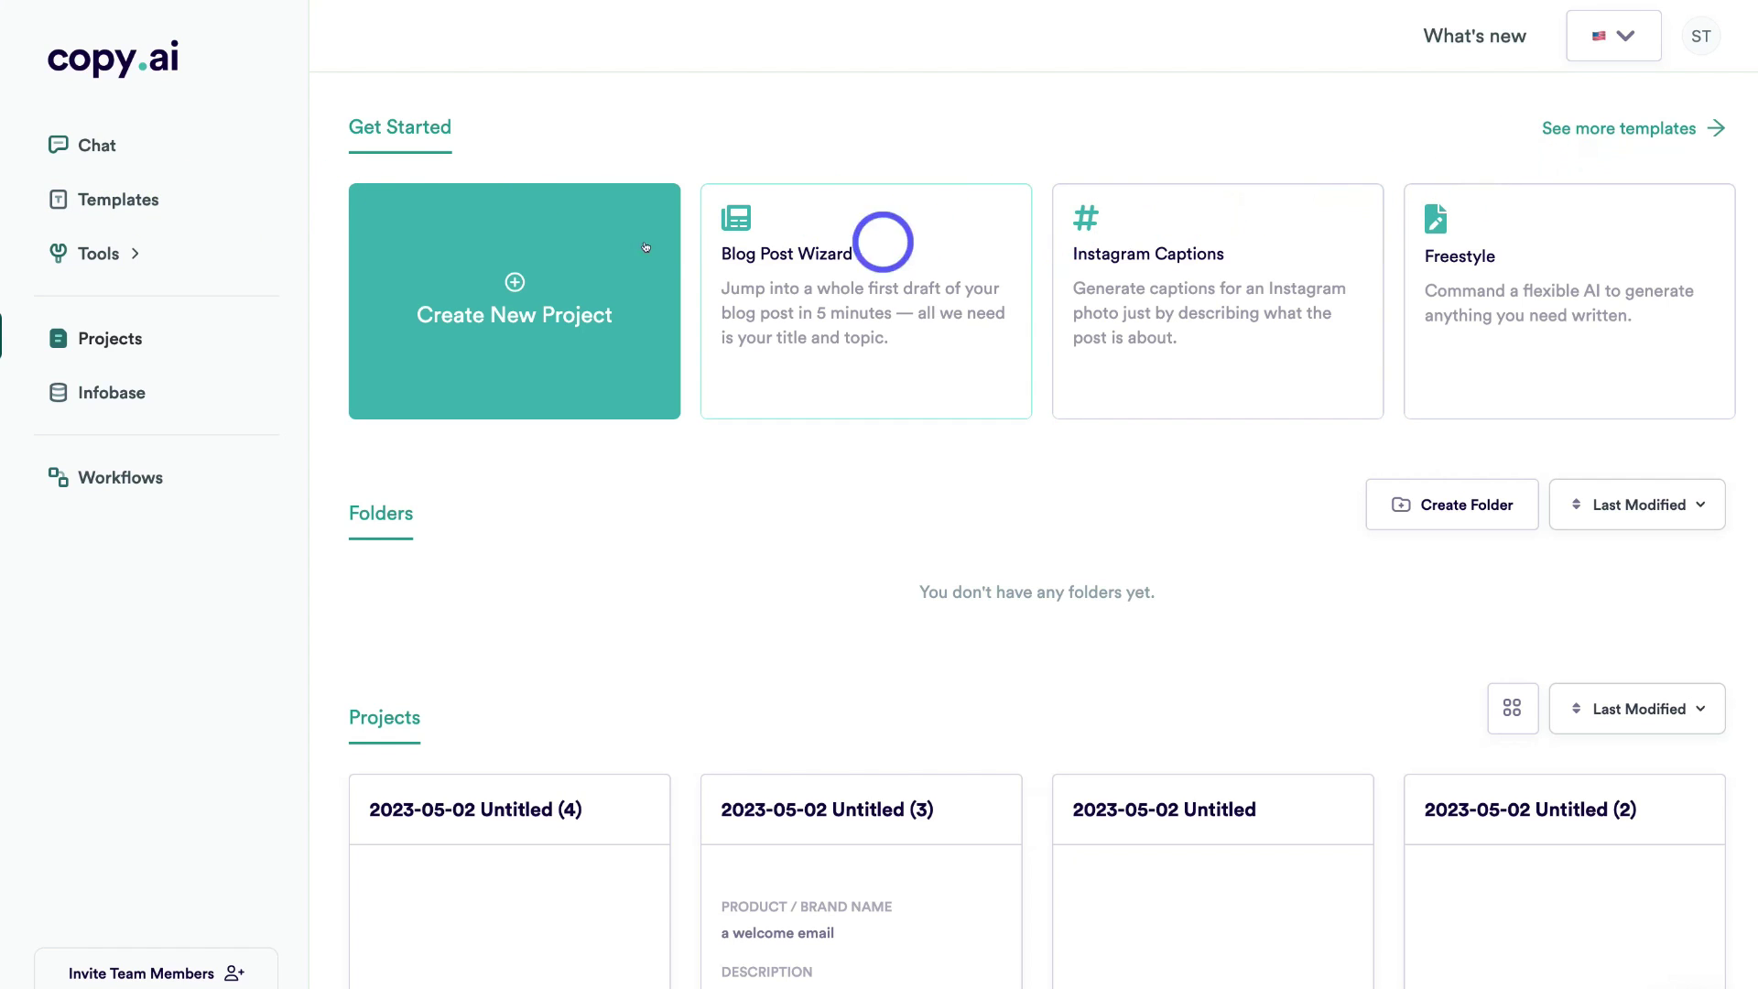
click(177, 211)
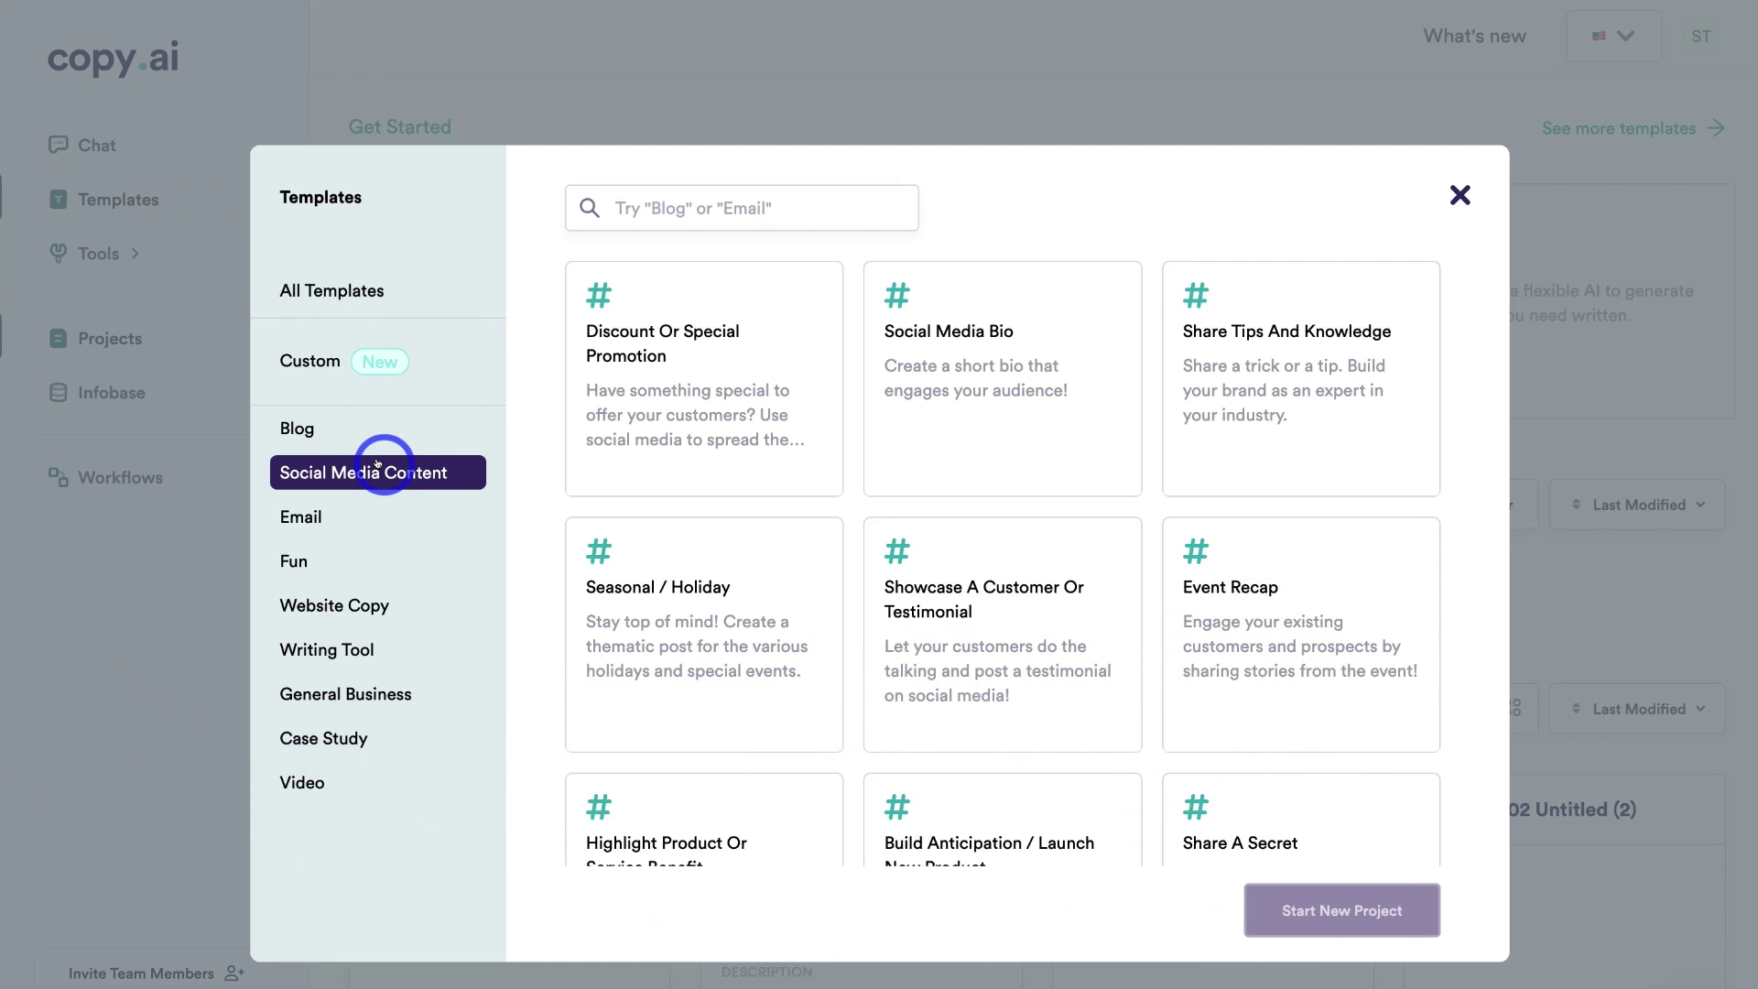
Step: Browse the Email, Social Media Content, Website Copy and General Business templates, then close the library
click(341, 517)
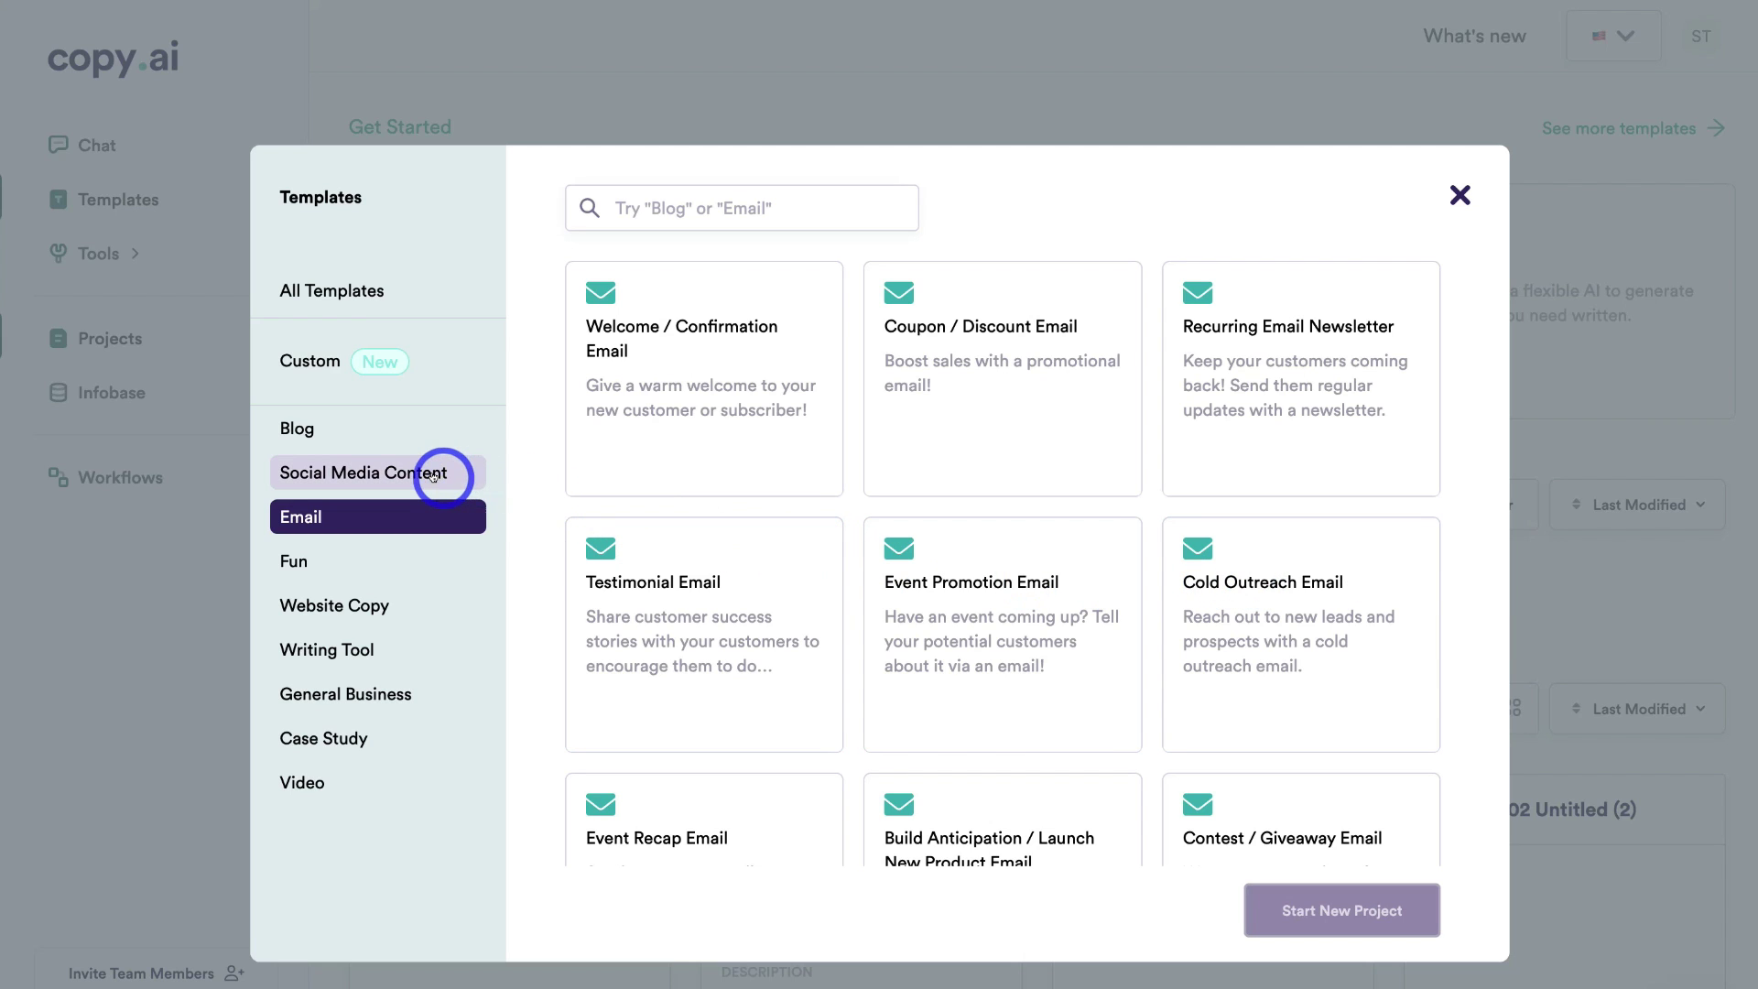
click(365, 474)
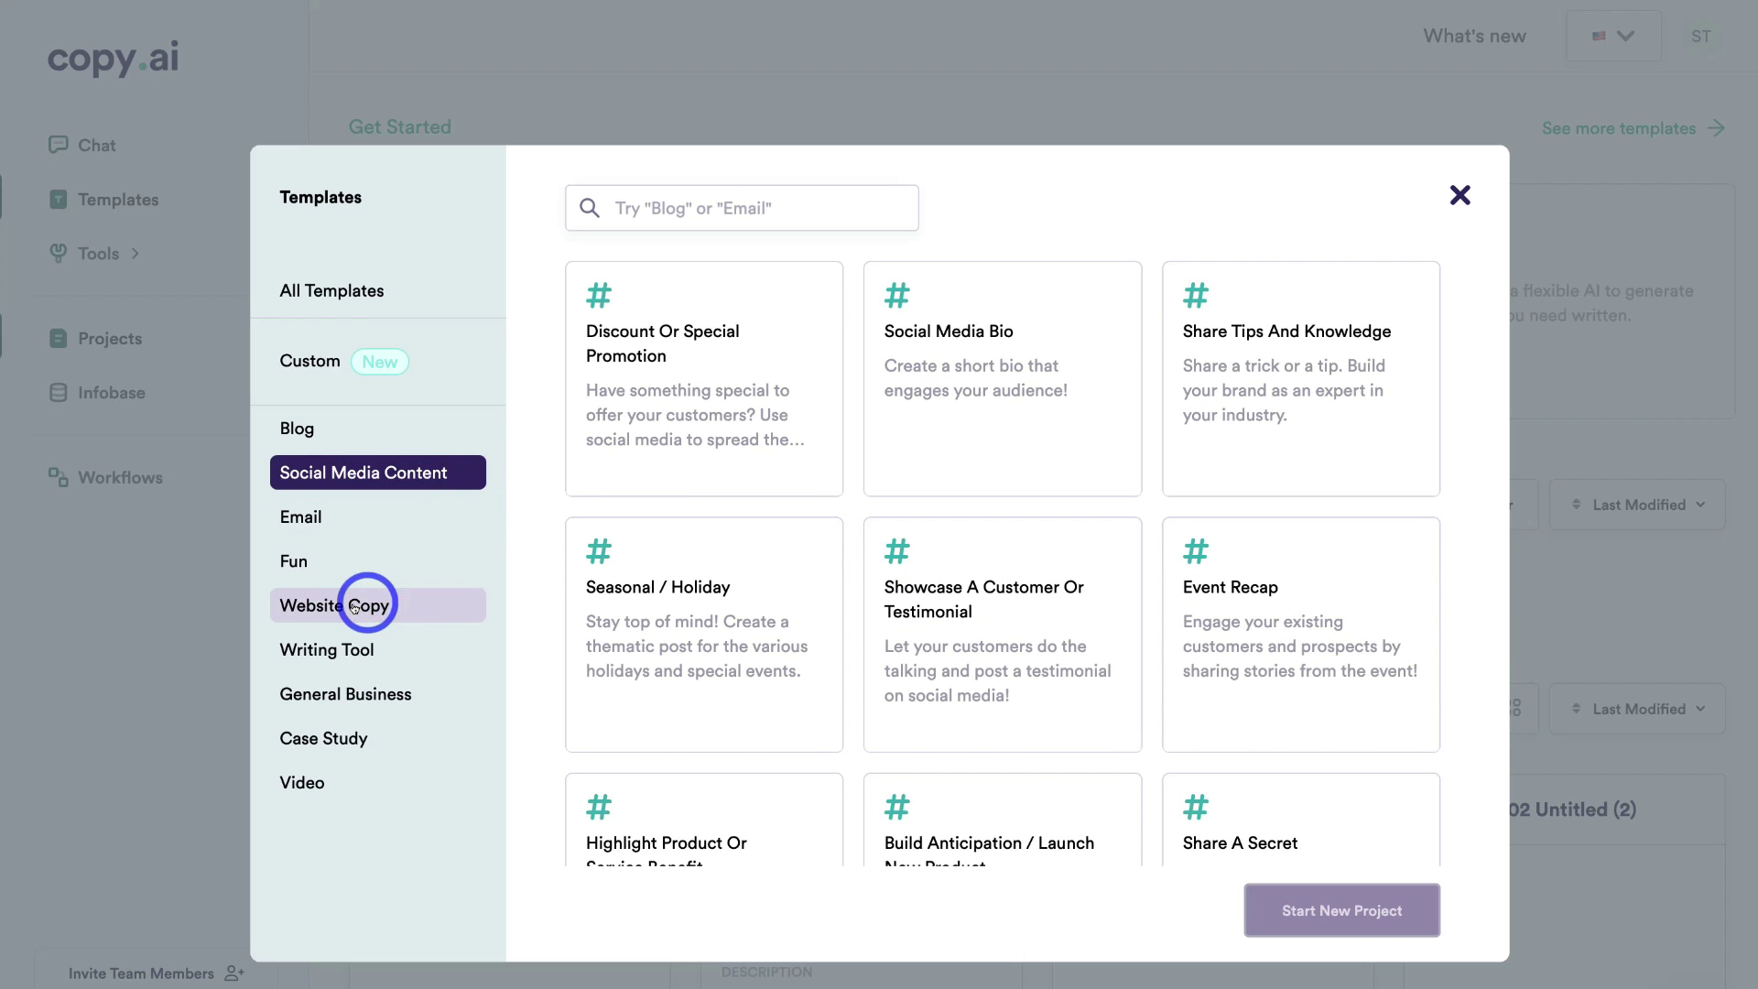
click(310, 605)
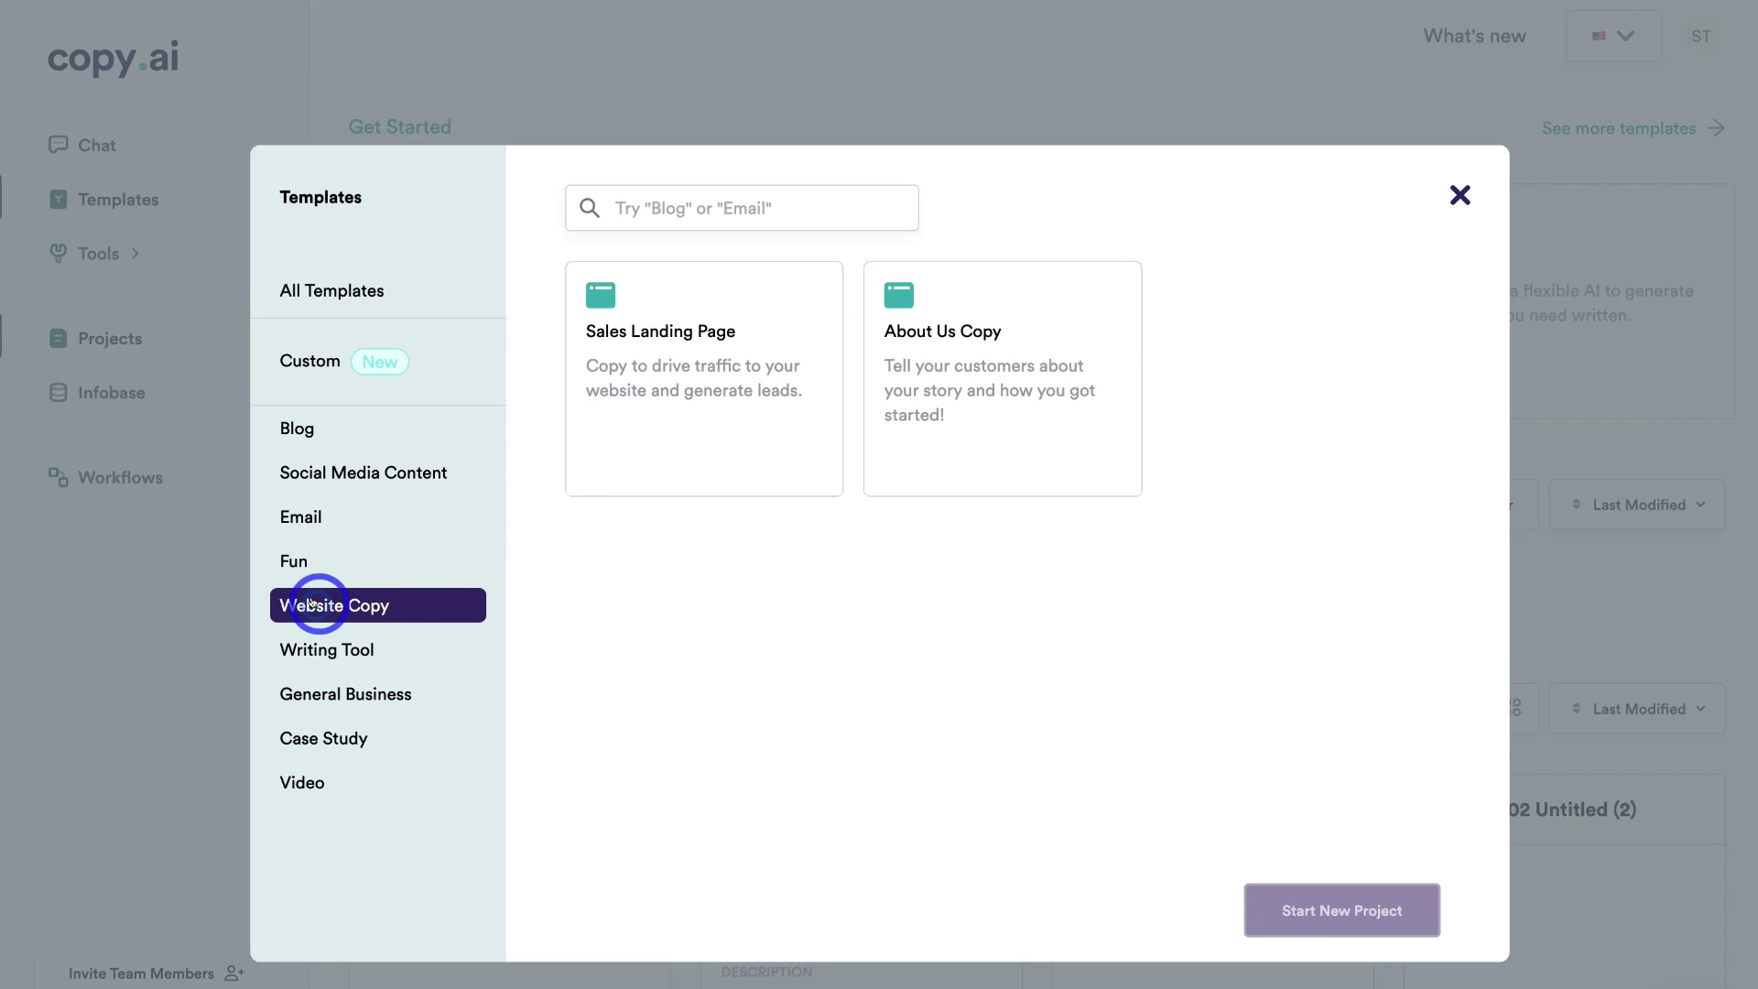
click(375, 694)
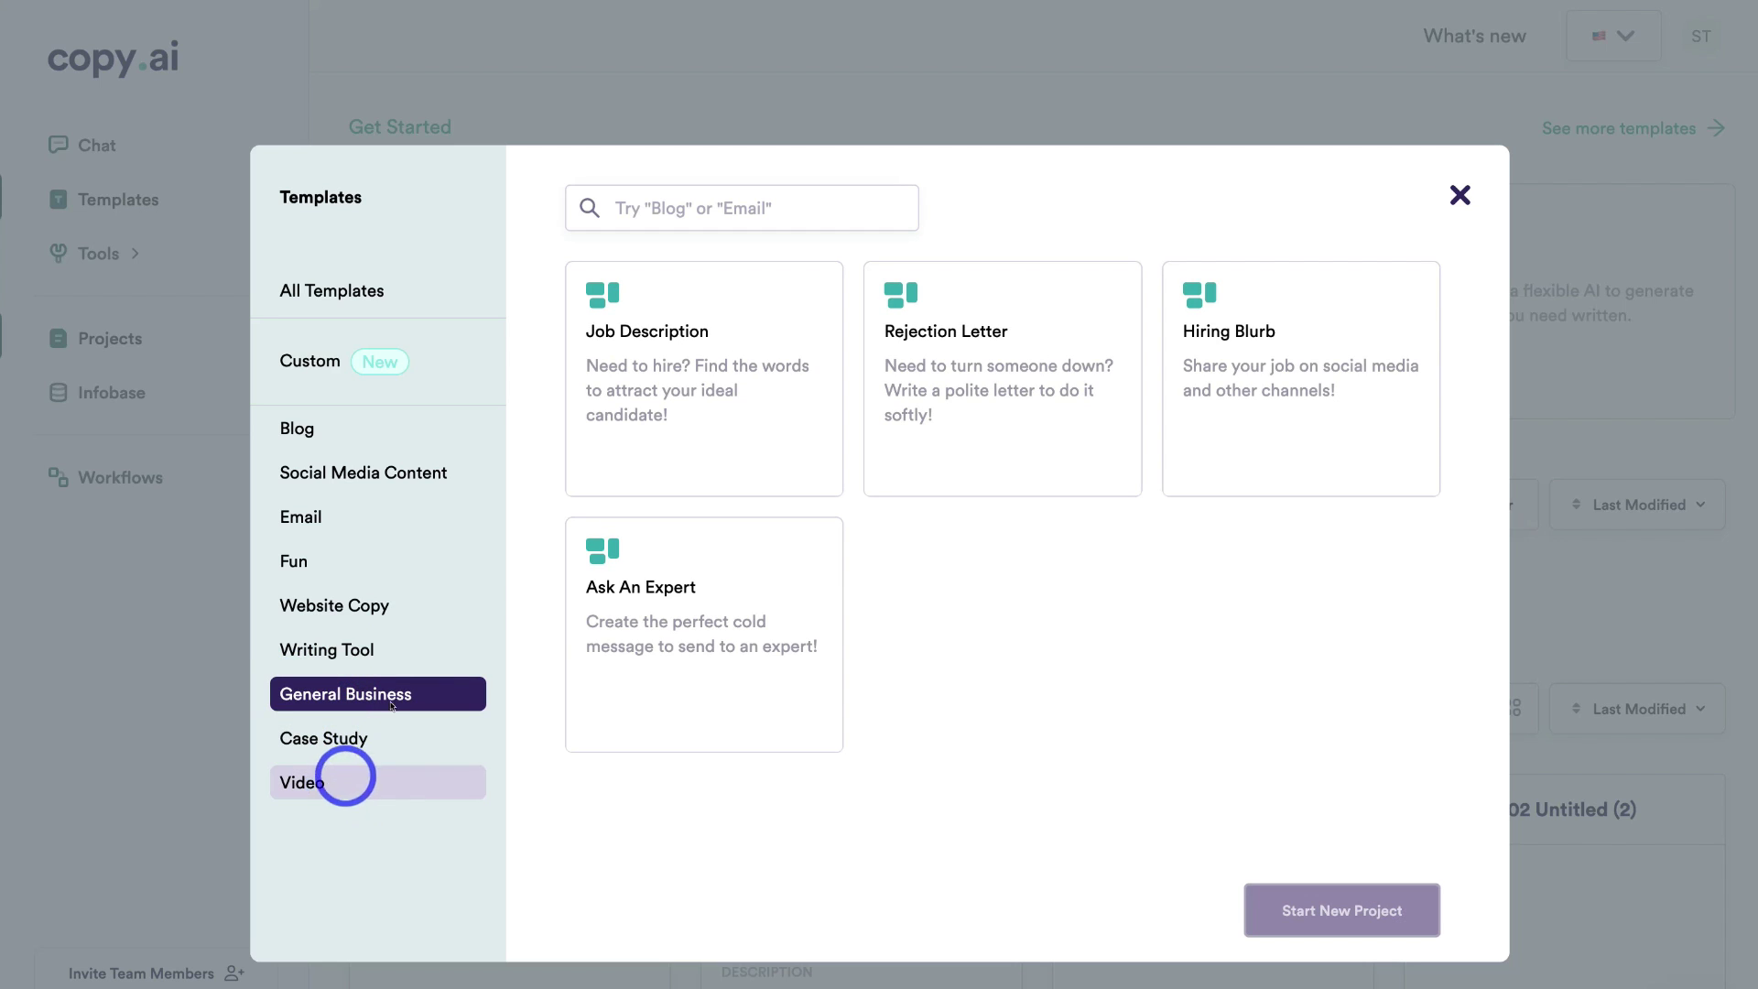
click(1459, 195)
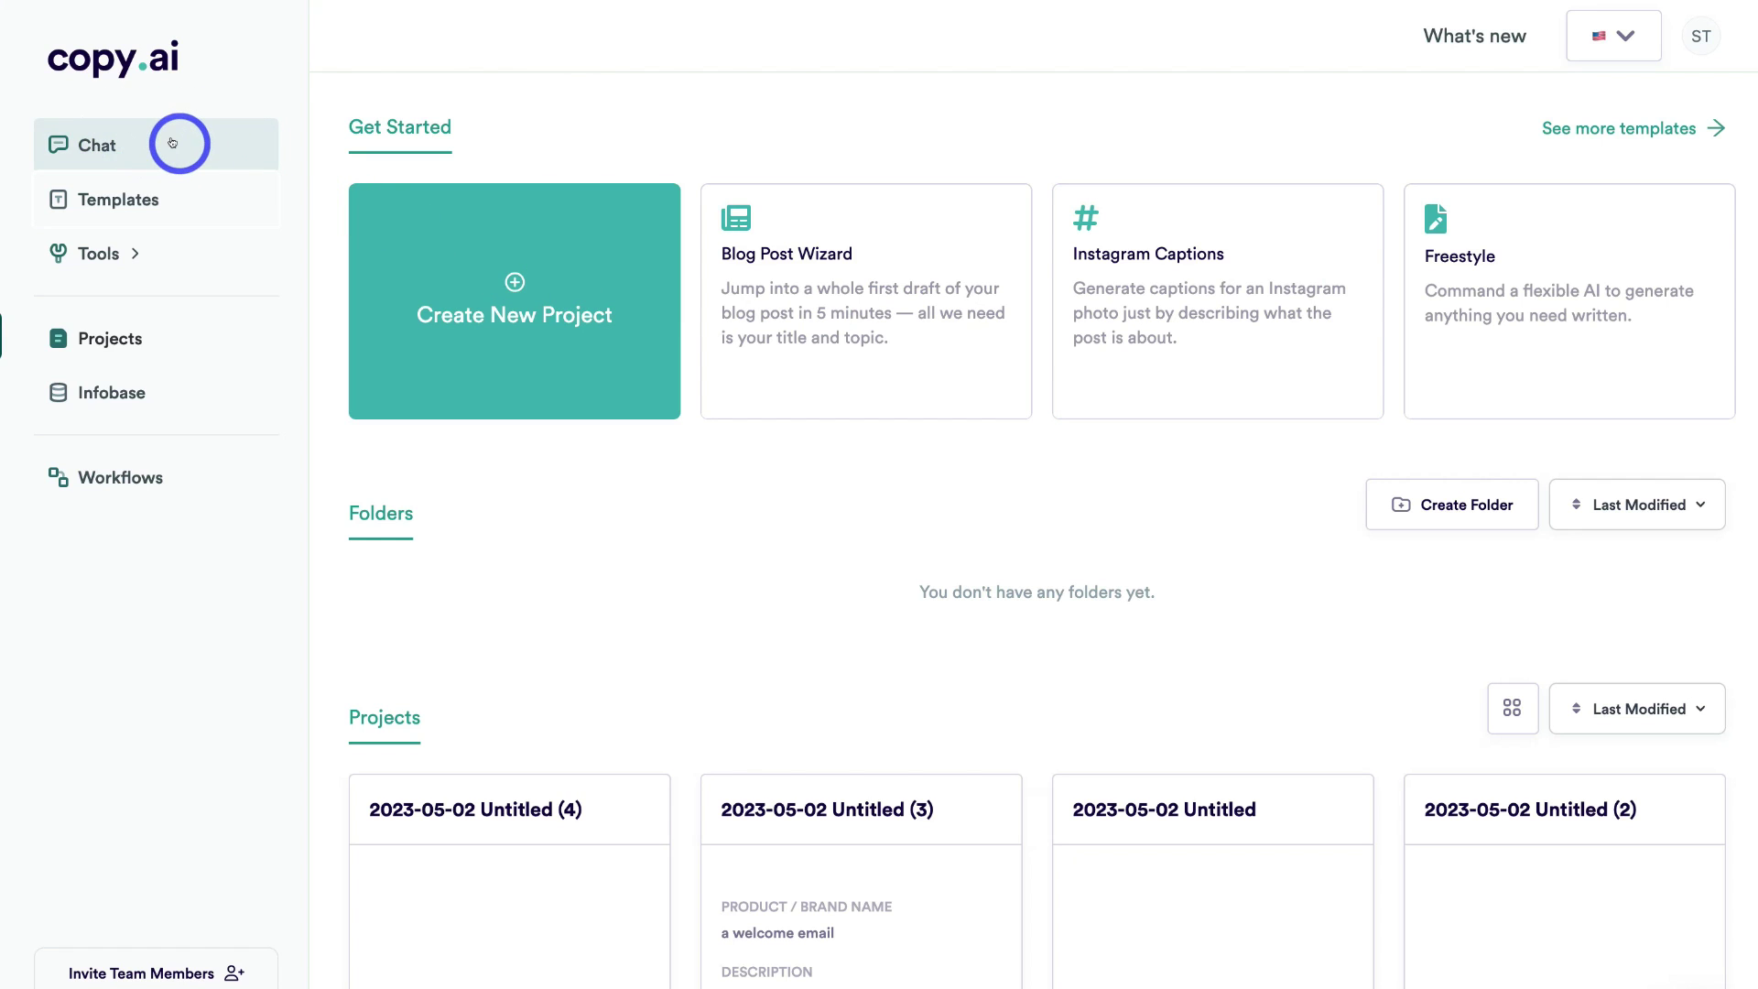
Step: In Chat, draft 'What is a crm software and is it ideal for small businesses?' and open Browse Prompts
click(173, 142)
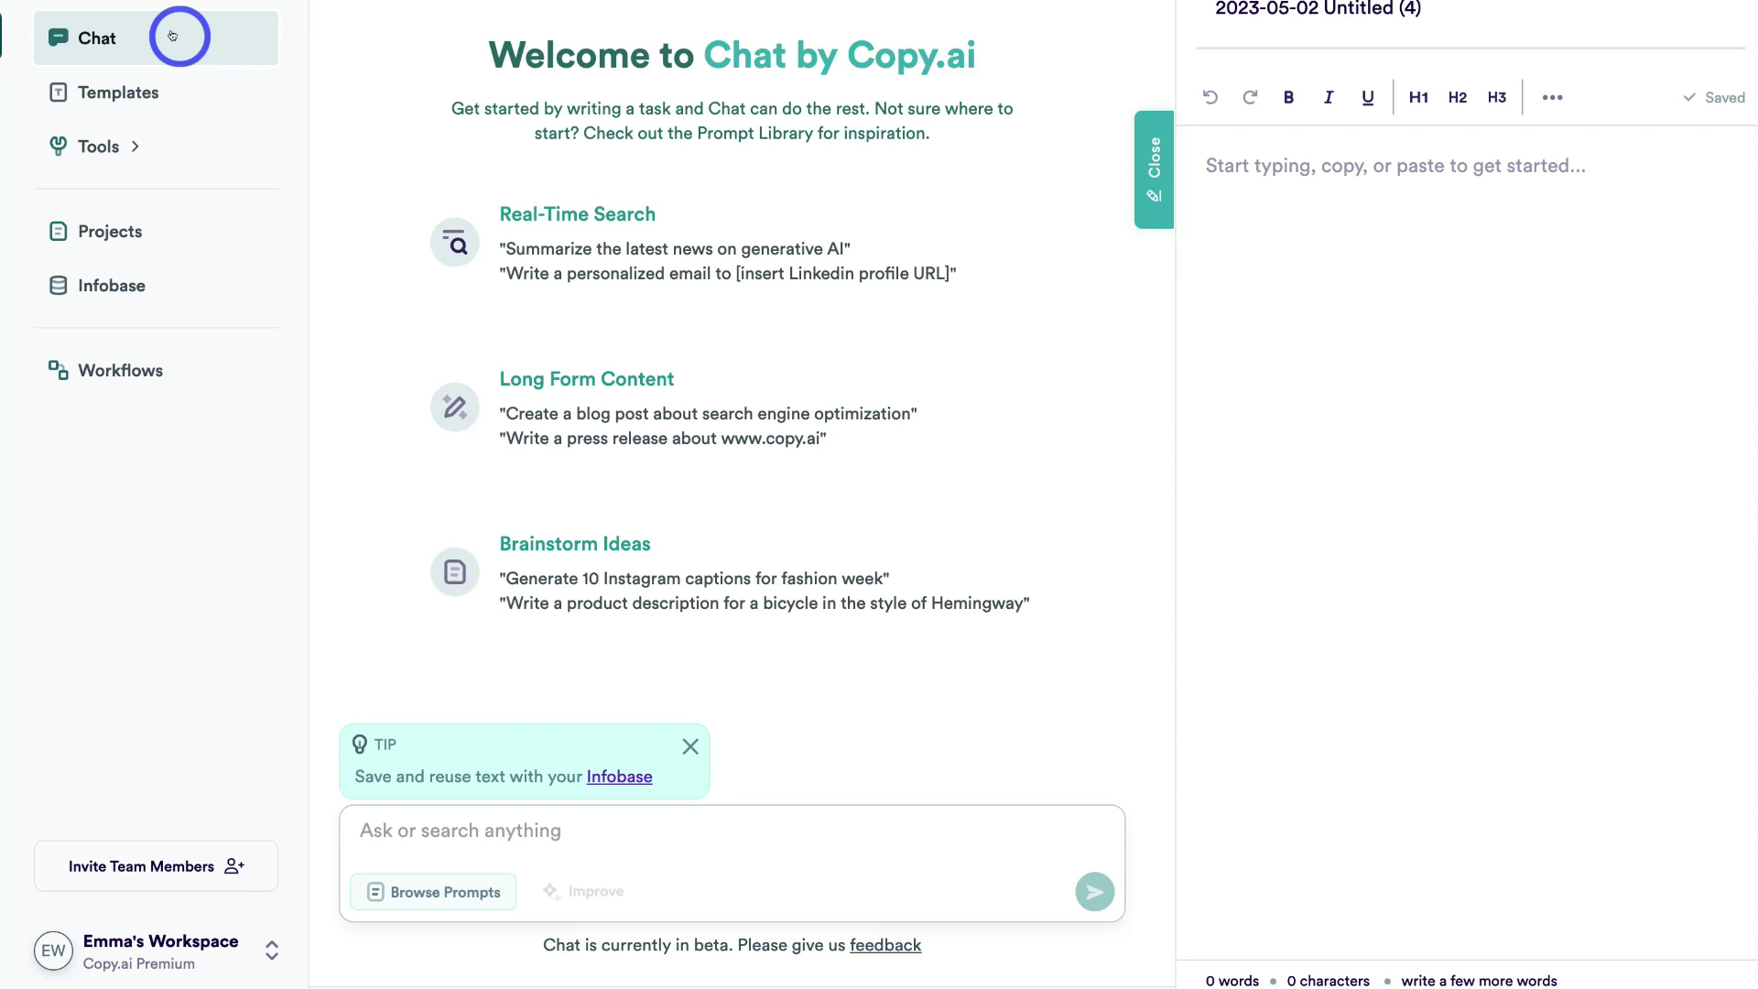
click(378, 829)
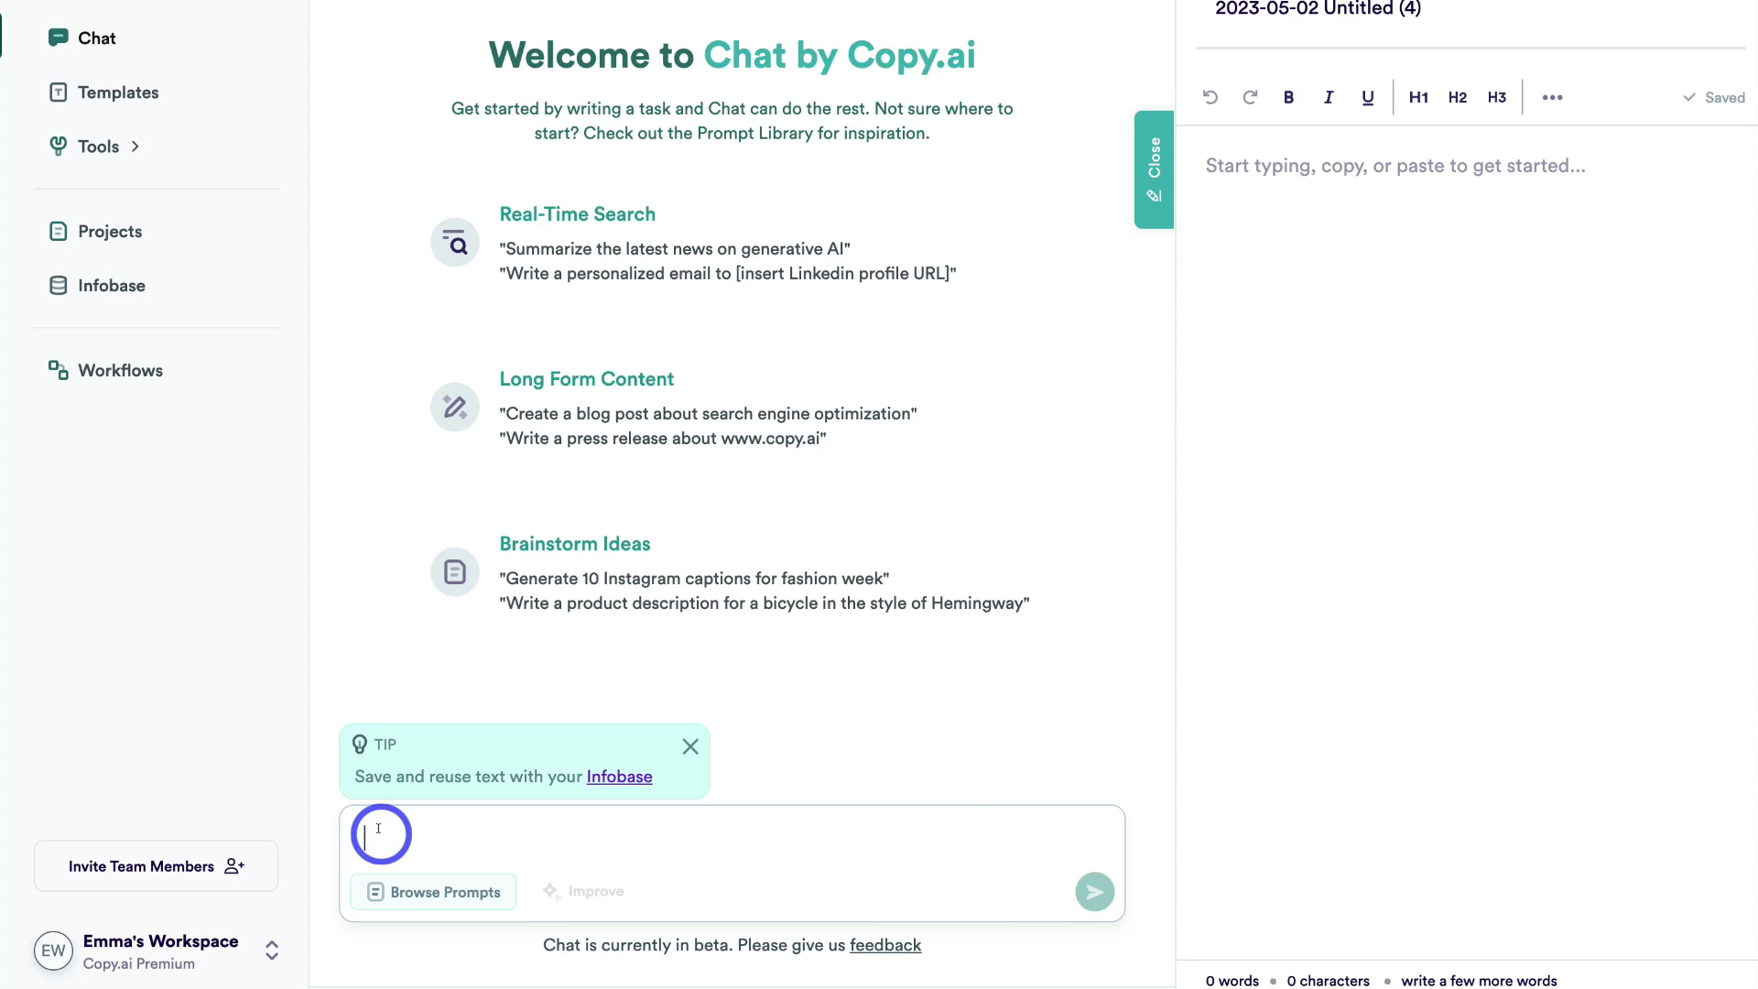
text(What is a crm software and is it ideal for small businesses?)
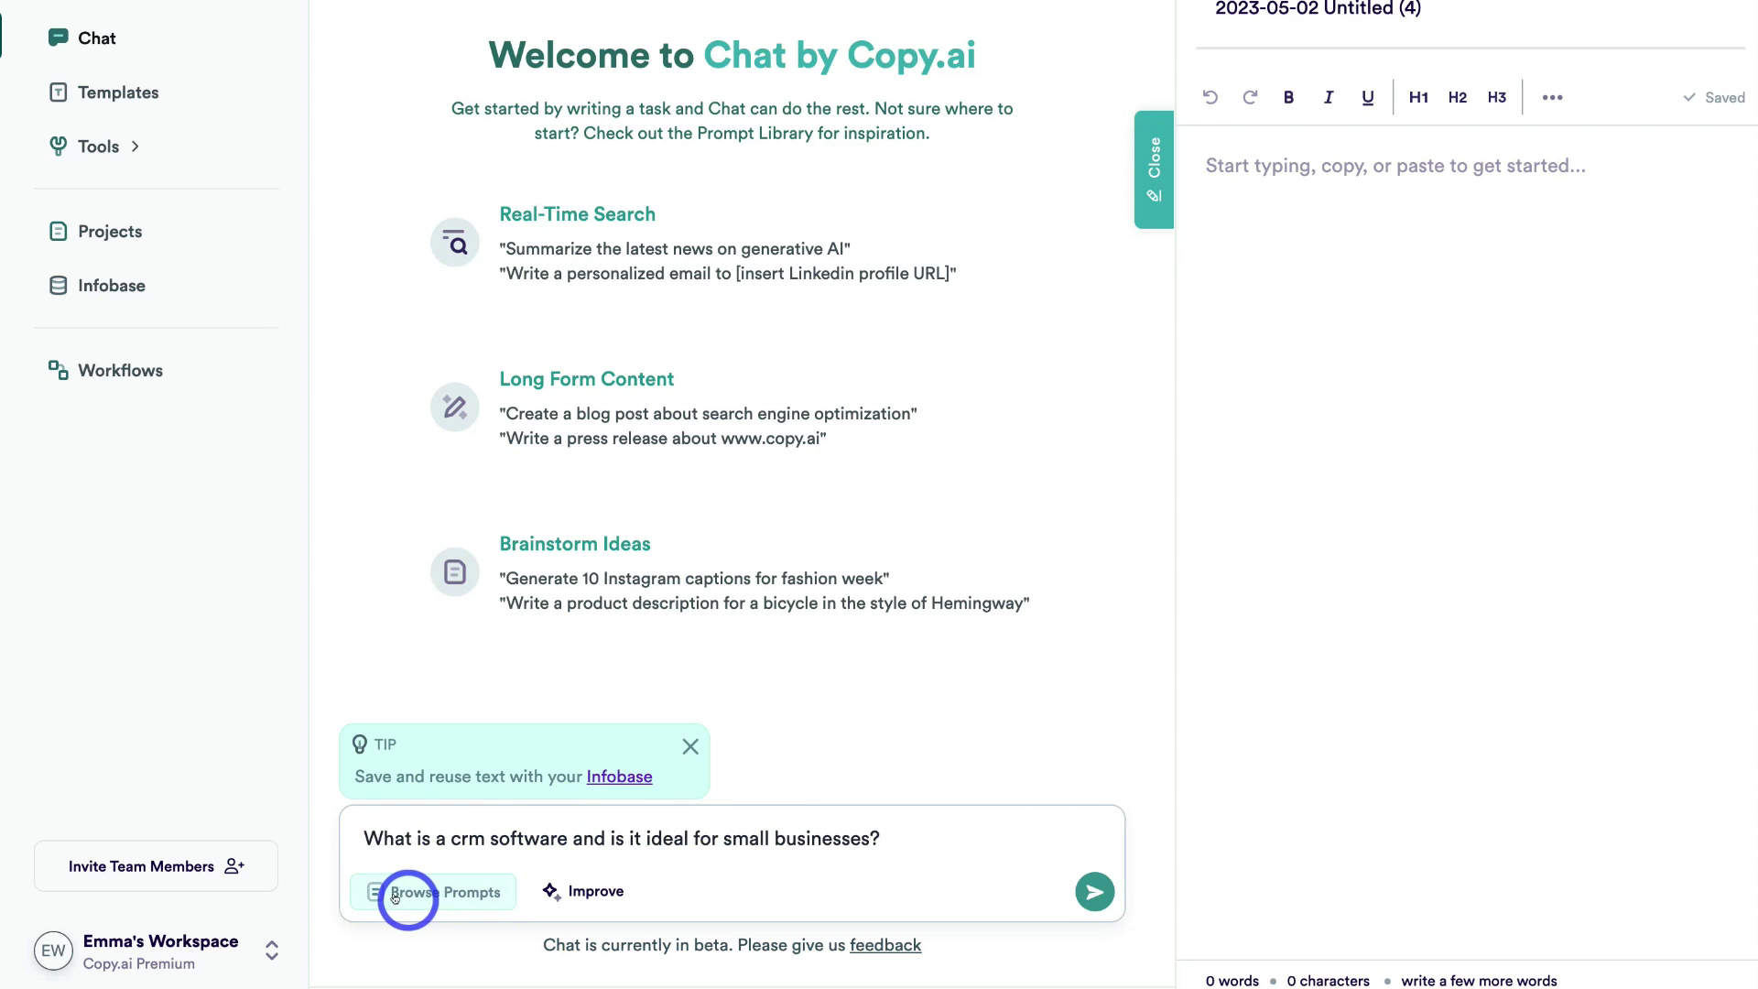
click(444, 893)
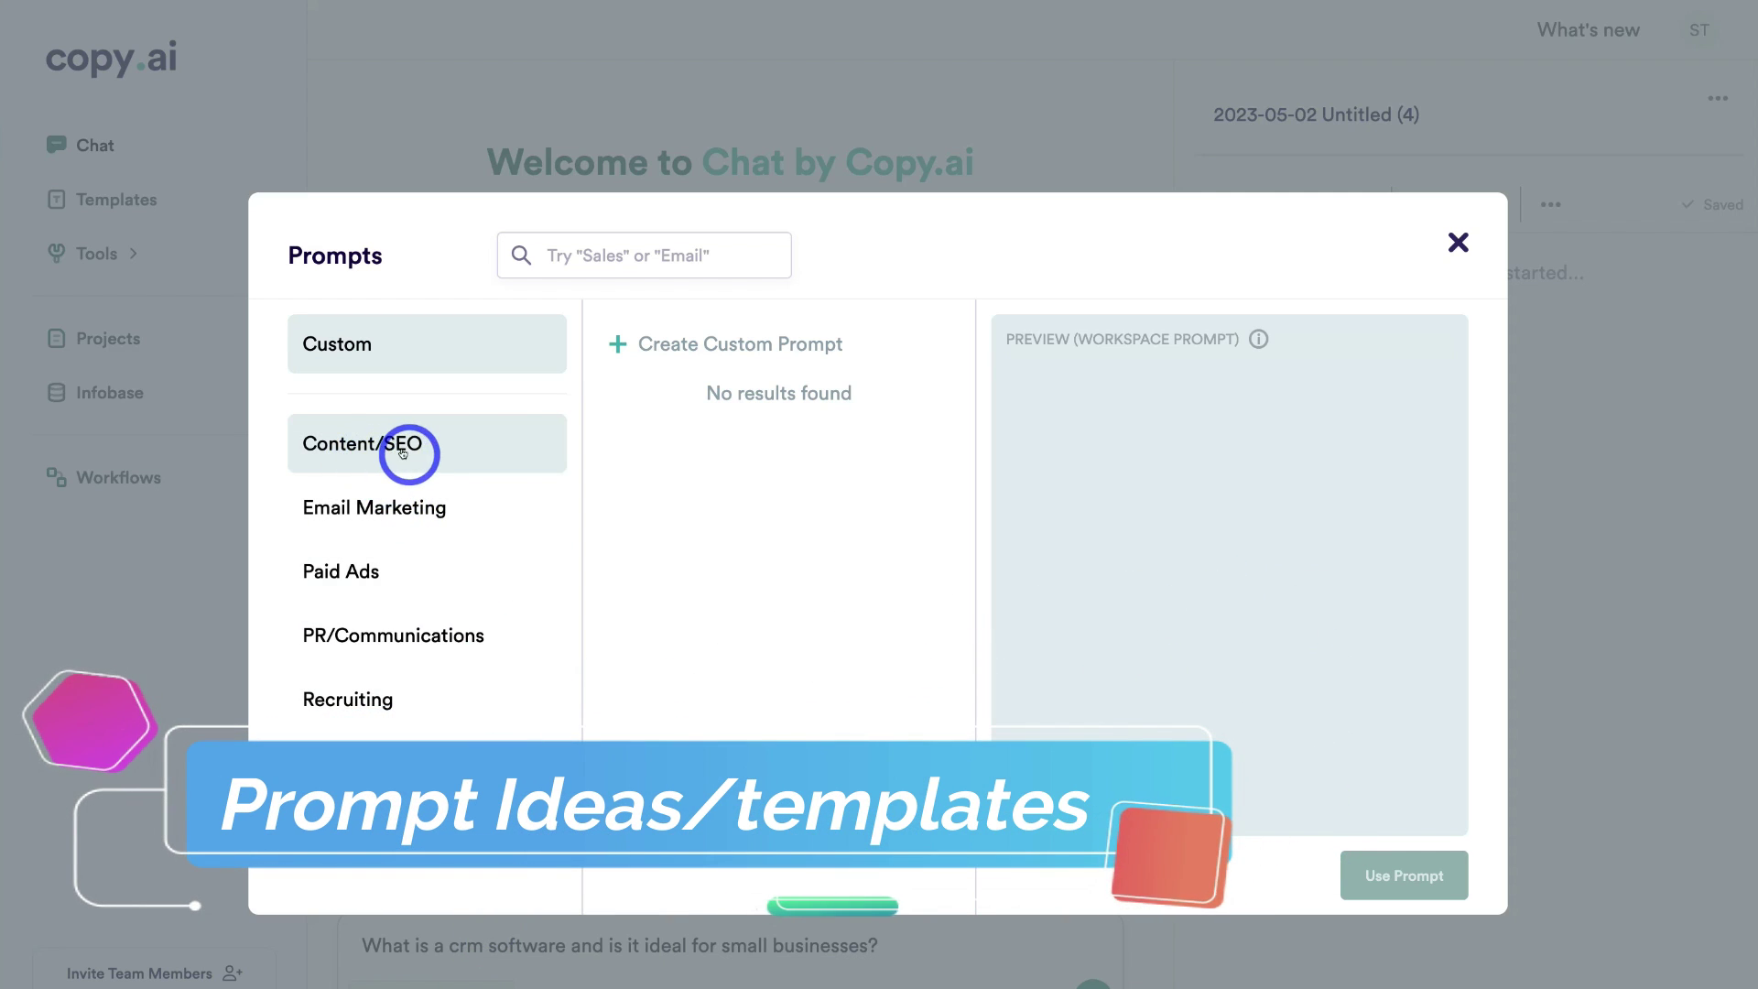
Step: Preview the Content/SEO Step-by-Step Guide and Product Descriptions prompts, then close the Prompts library
click(430, 450)
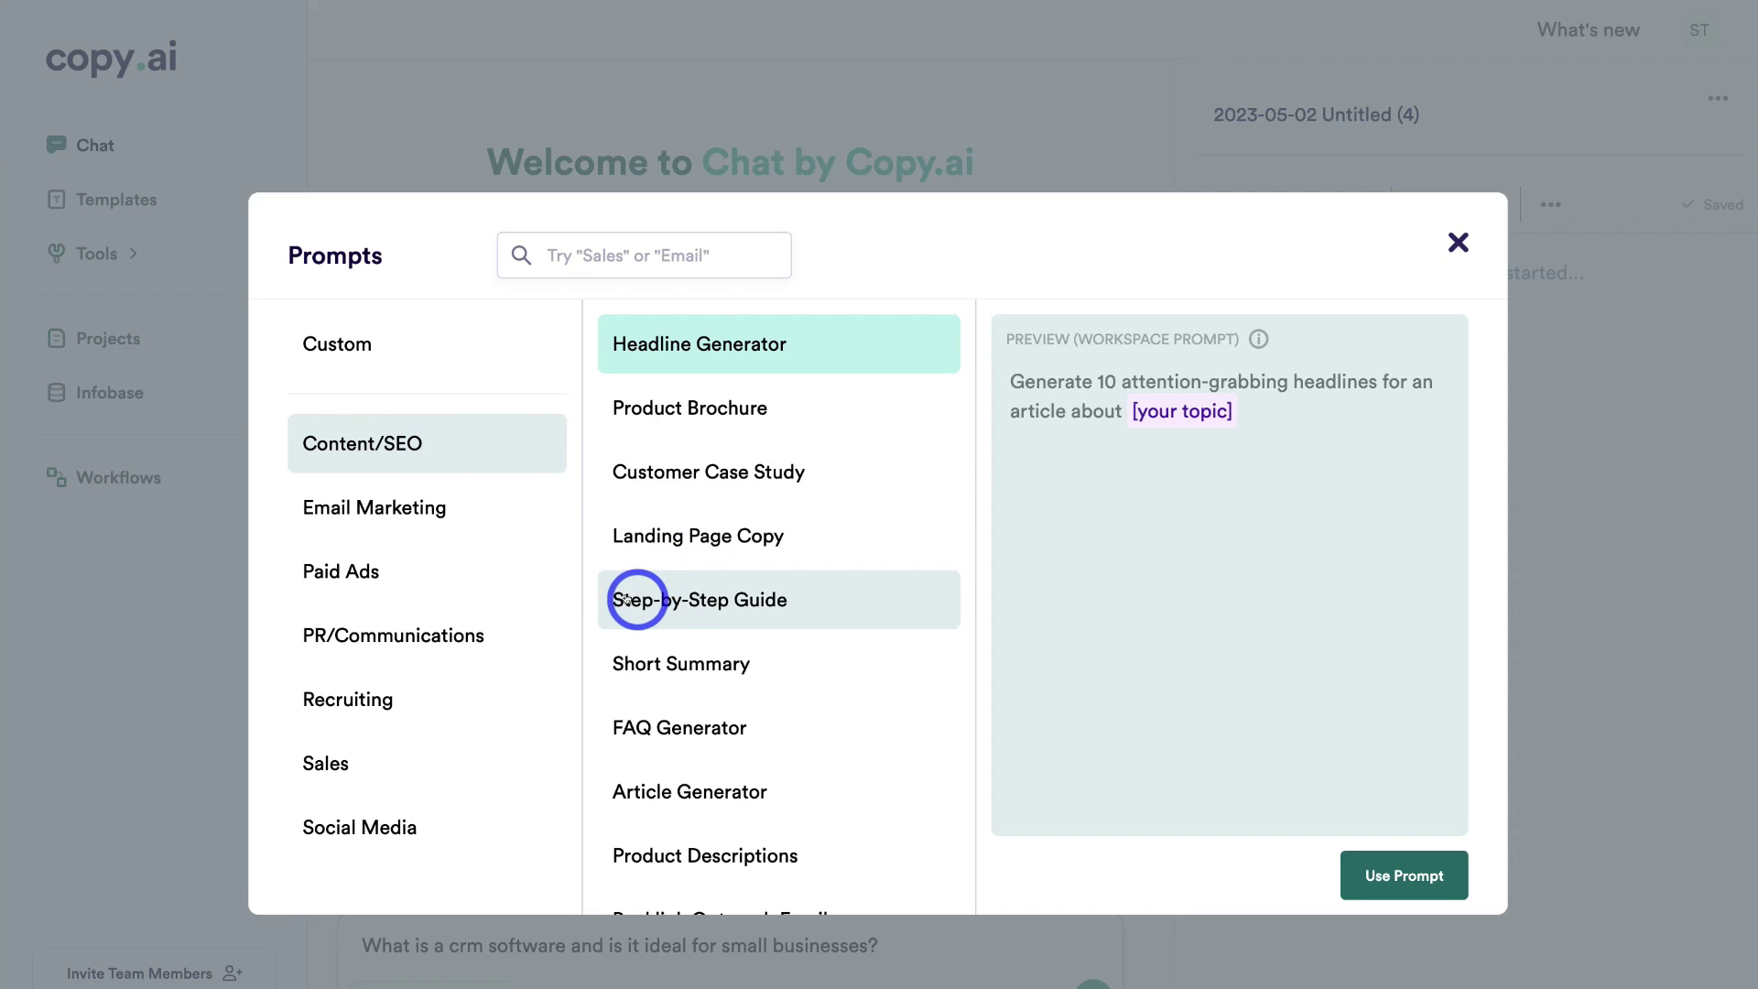
click(714, 600)
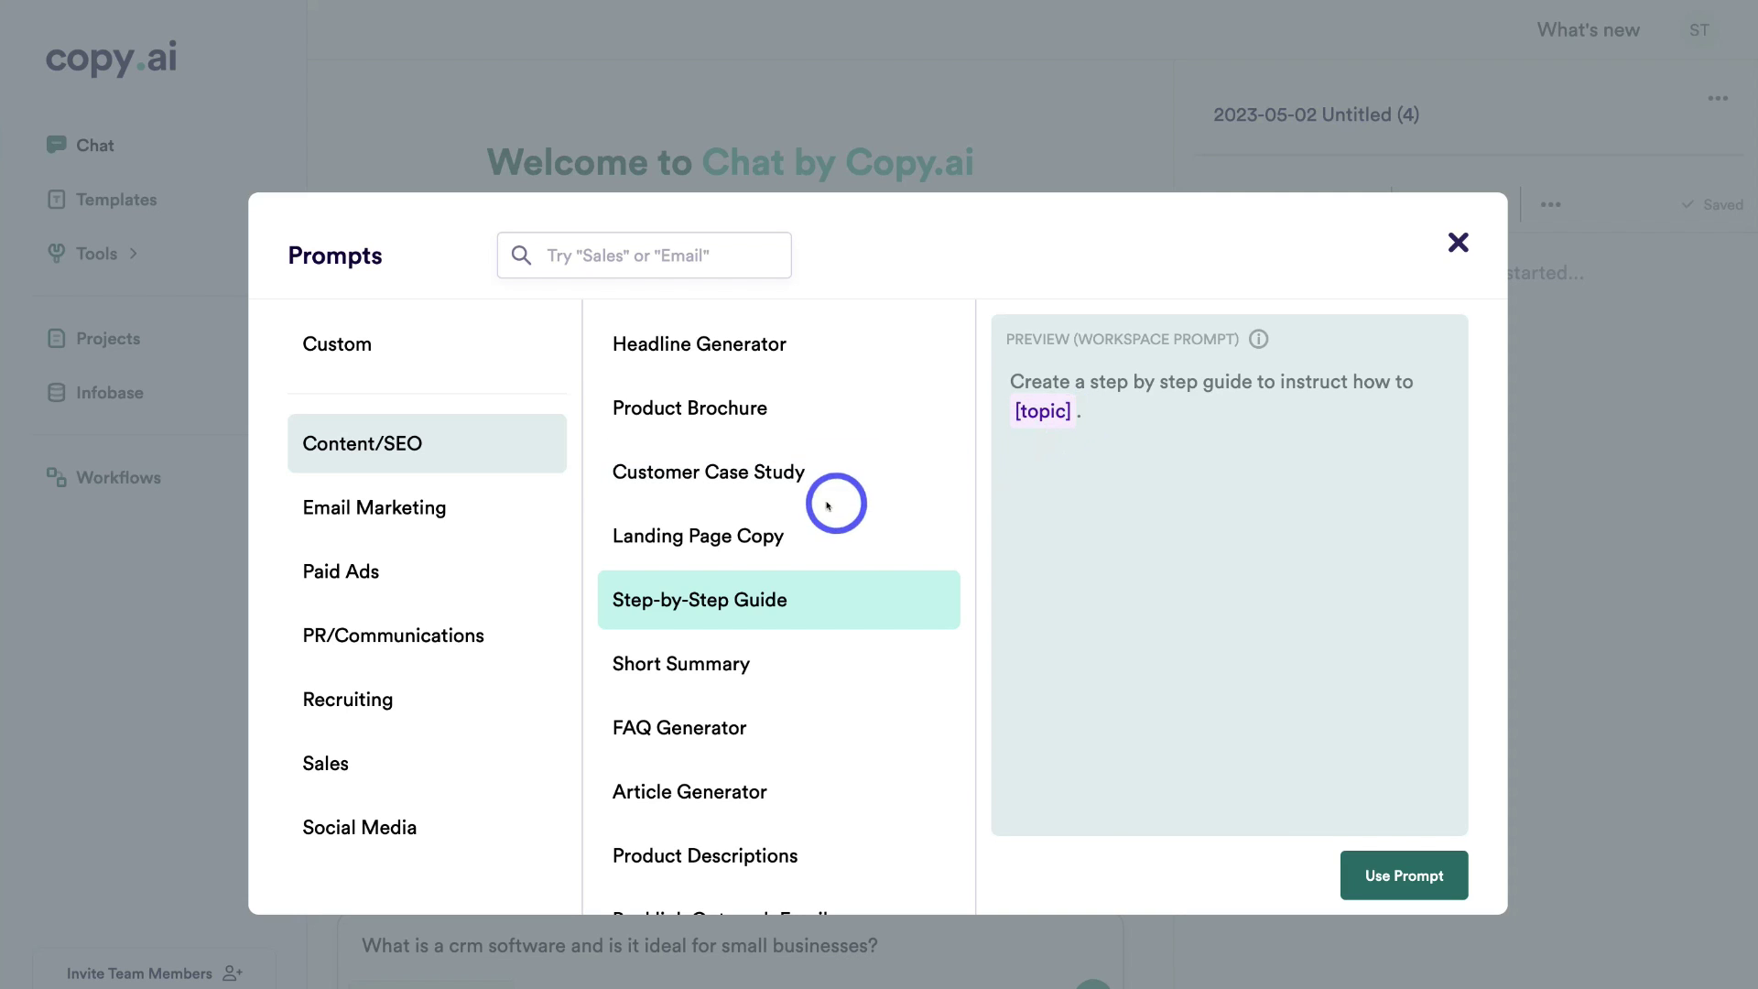
scroll(828, 502, down, 2)
click(738, 717)
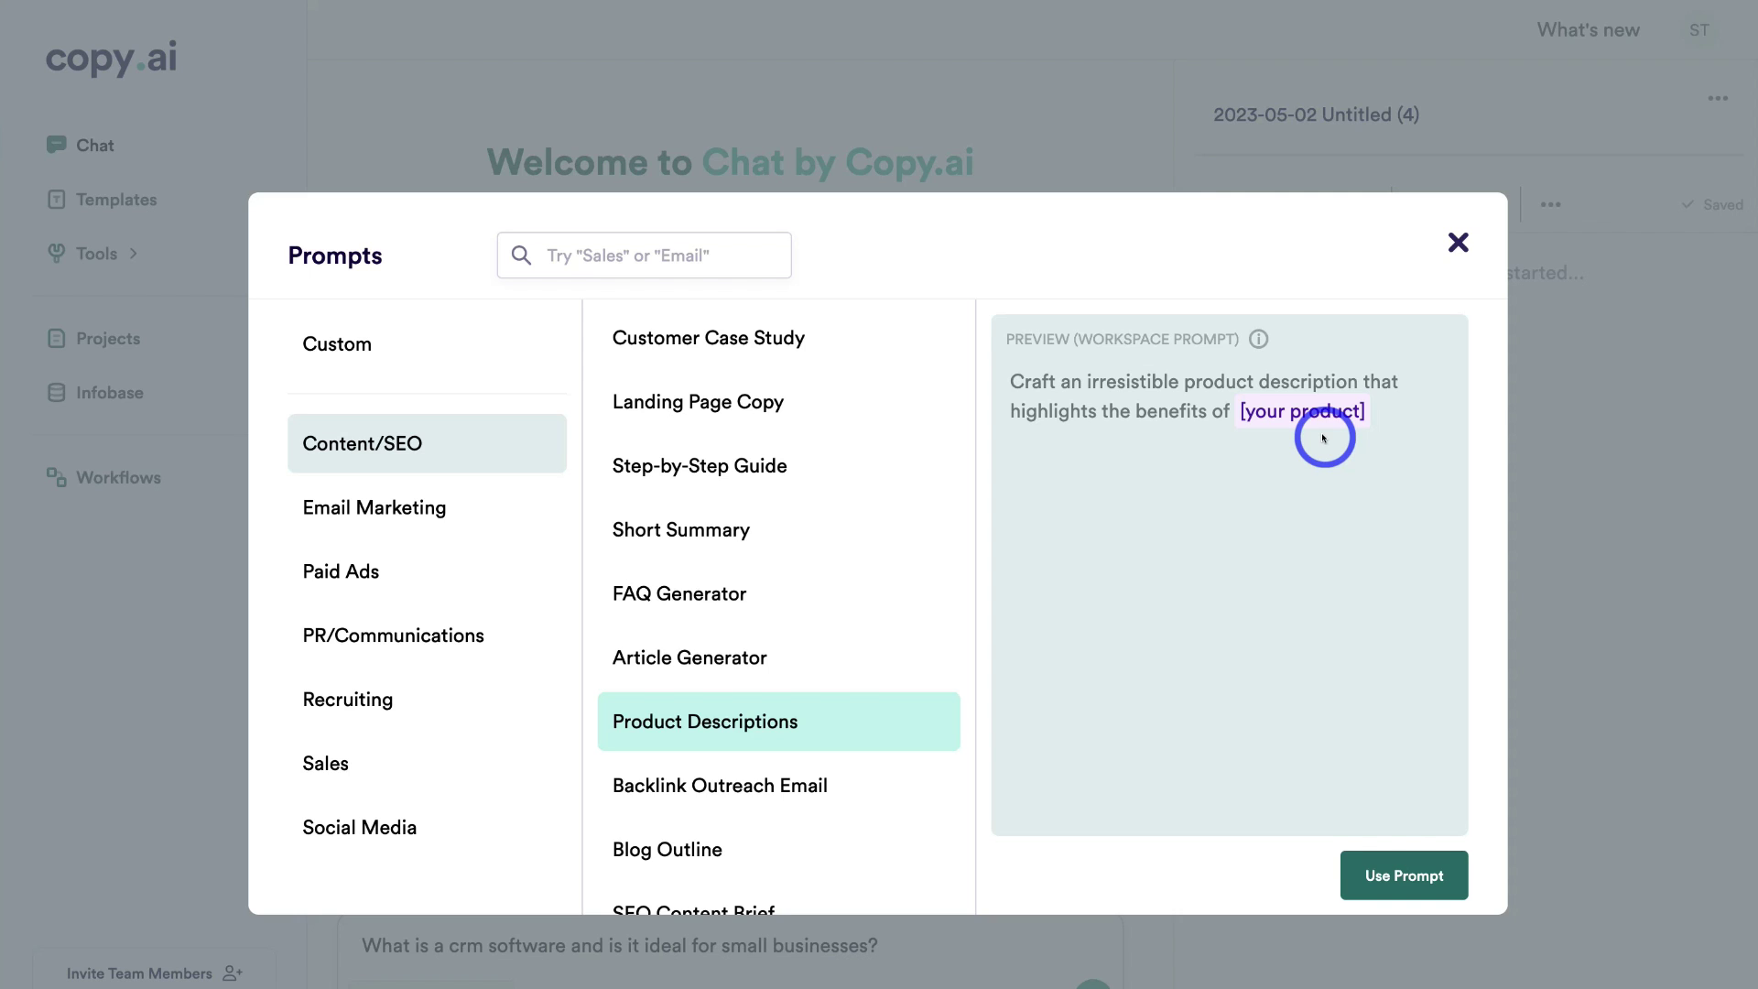
click(1457, 241)
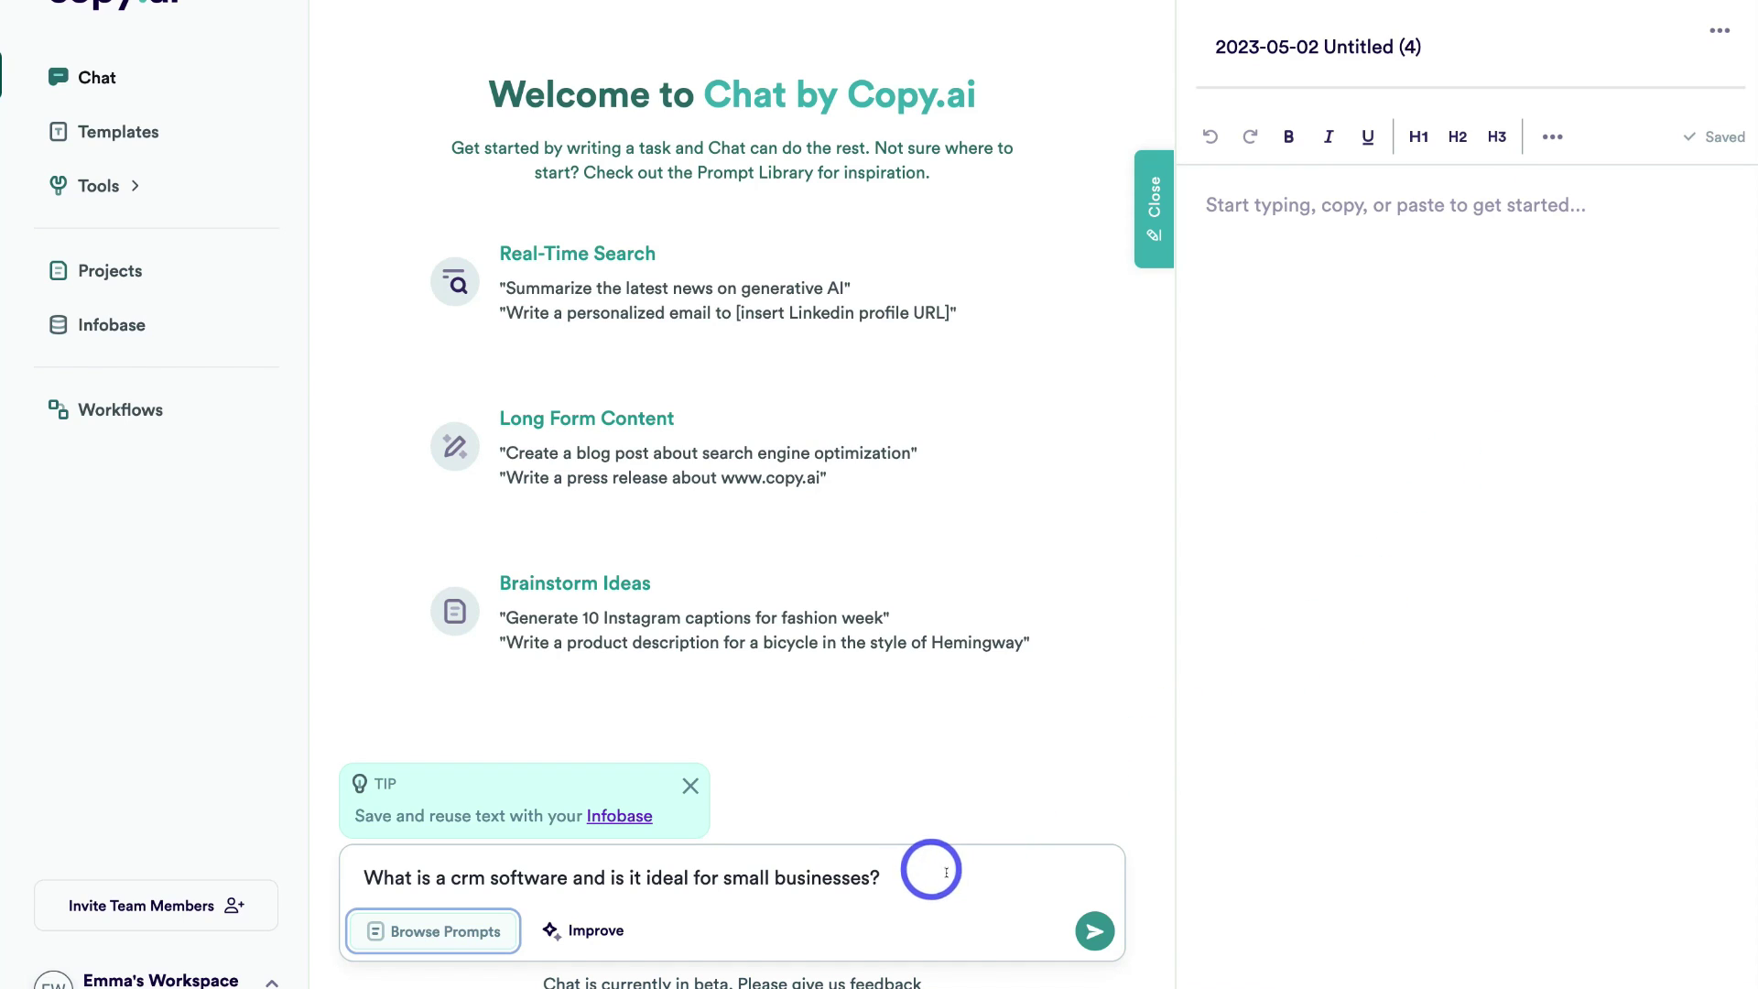
Step: Send the CRM question and read the reply recommending HubSpot, Zoho, Salesforce Essentials and Freshsales
click(1091, 924)
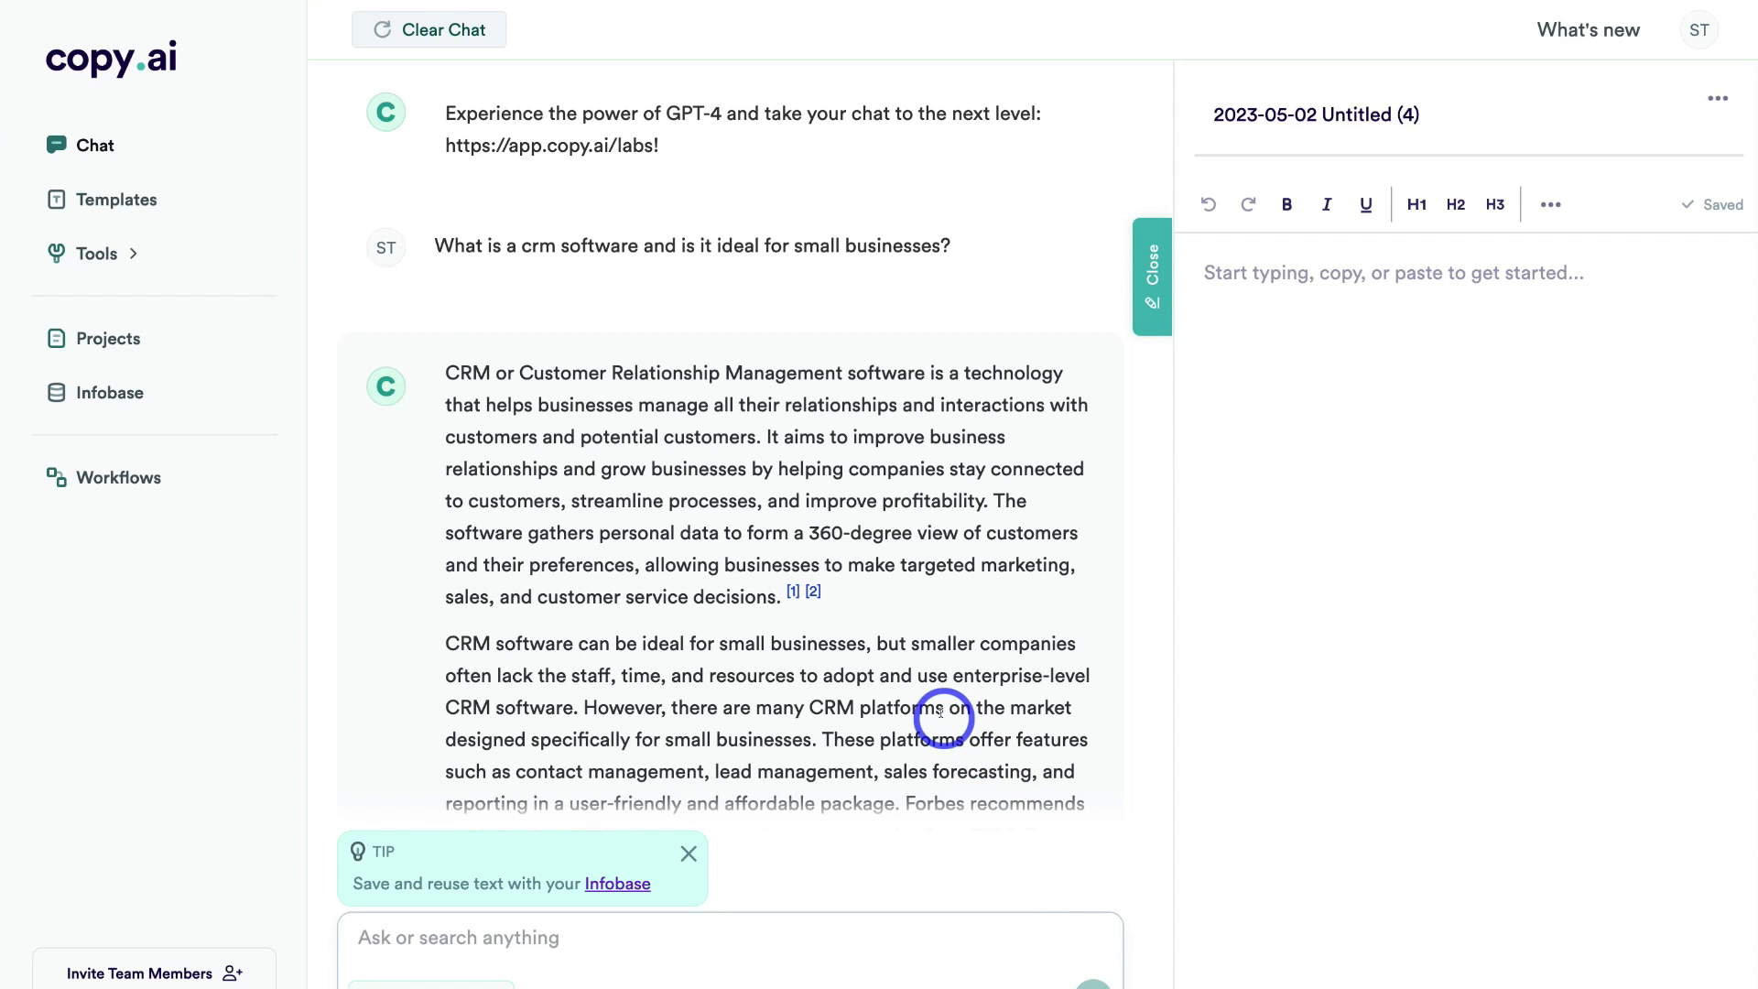
scroll(940, 716, down, 3)
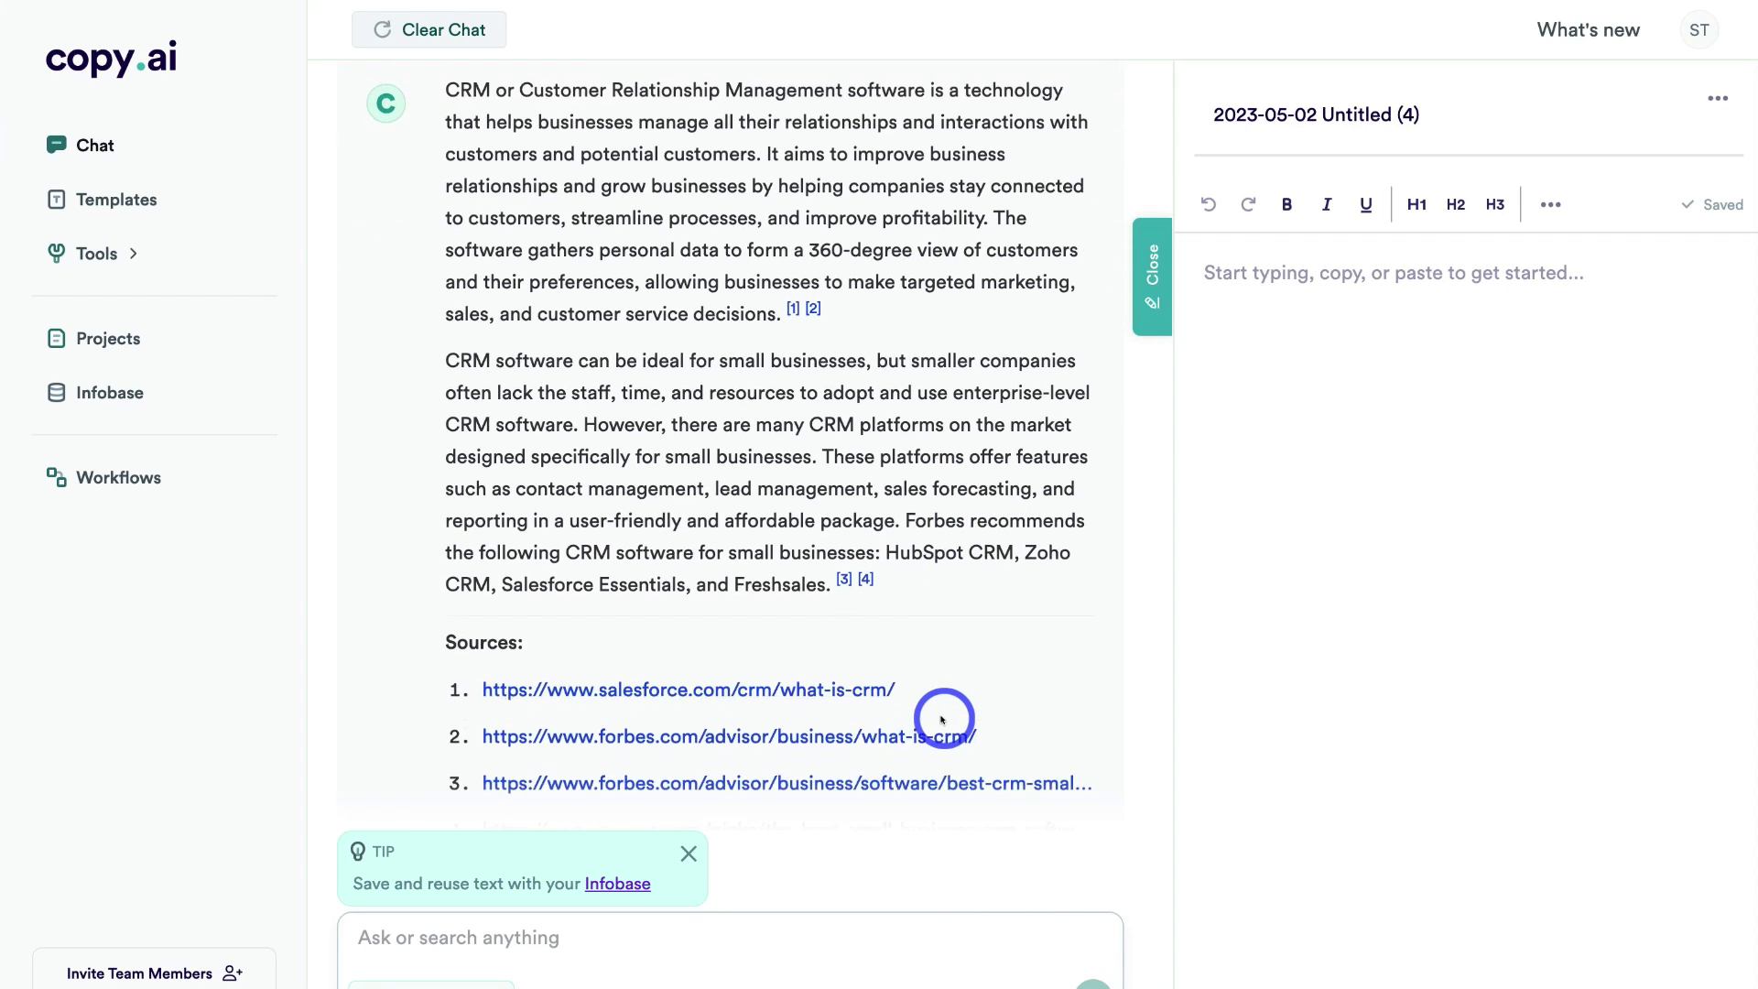
scroll(757, 423, up, 2)
scroll(868, 611, down, 2)
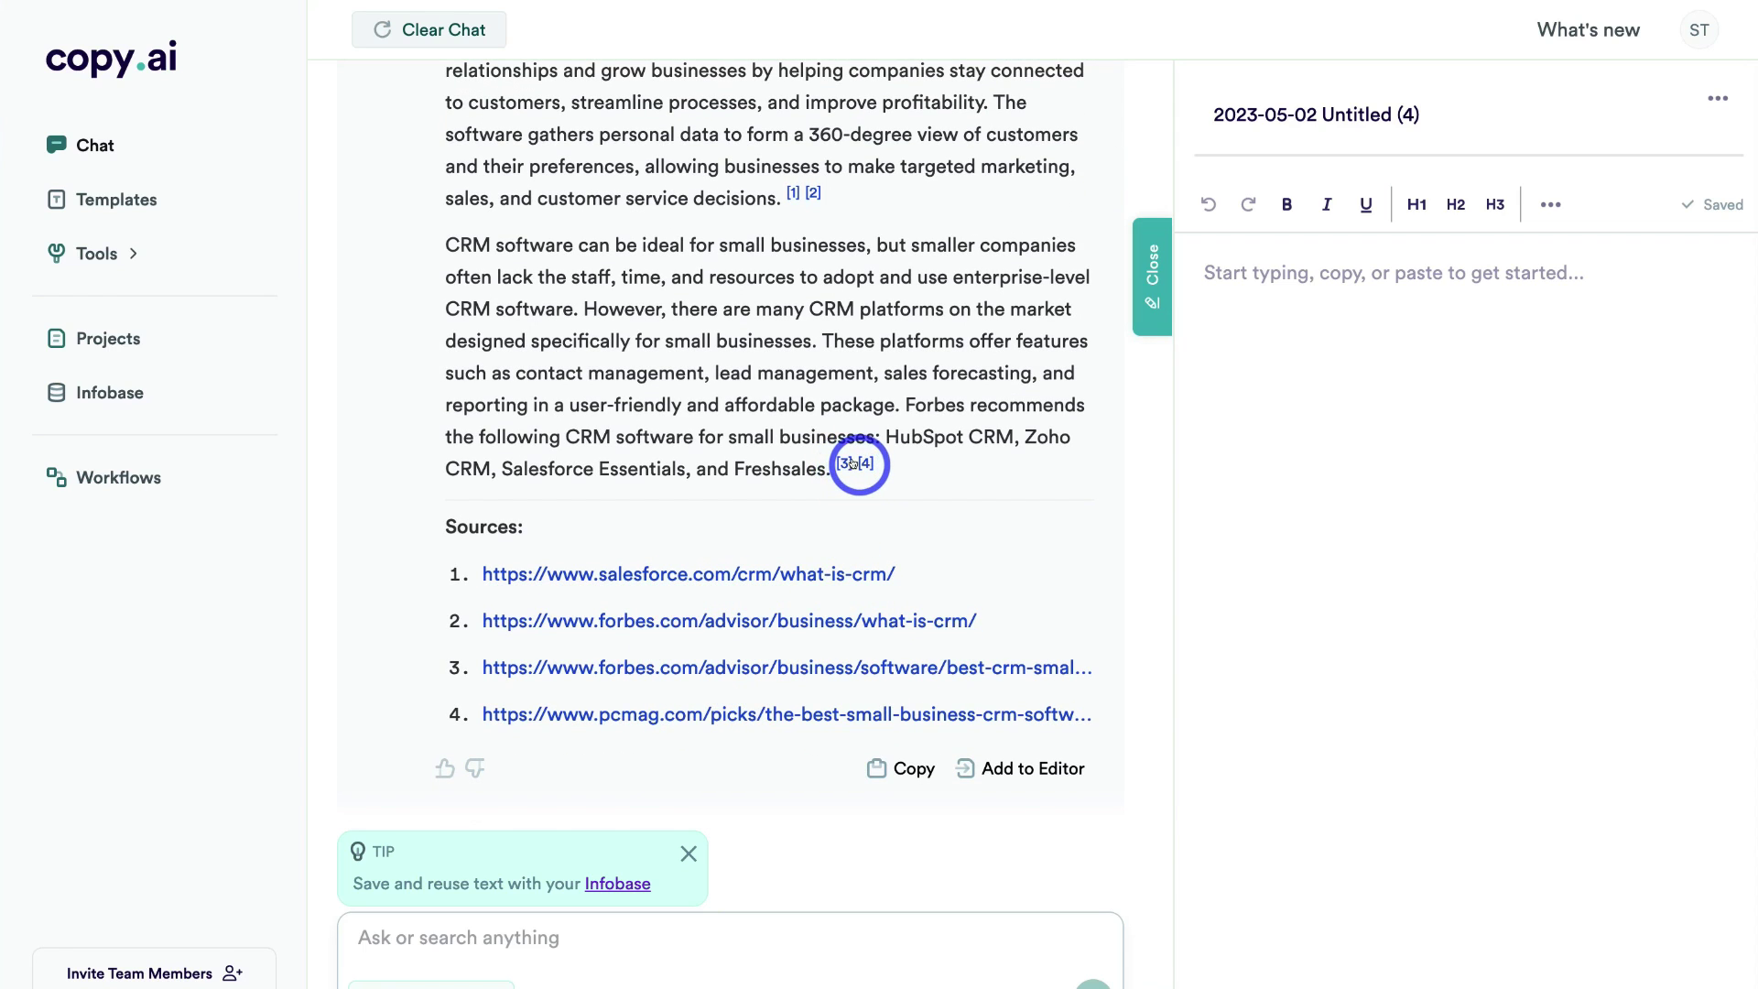
scroll(852, 462, up, 4)
scroll(858, 459, down, 4)
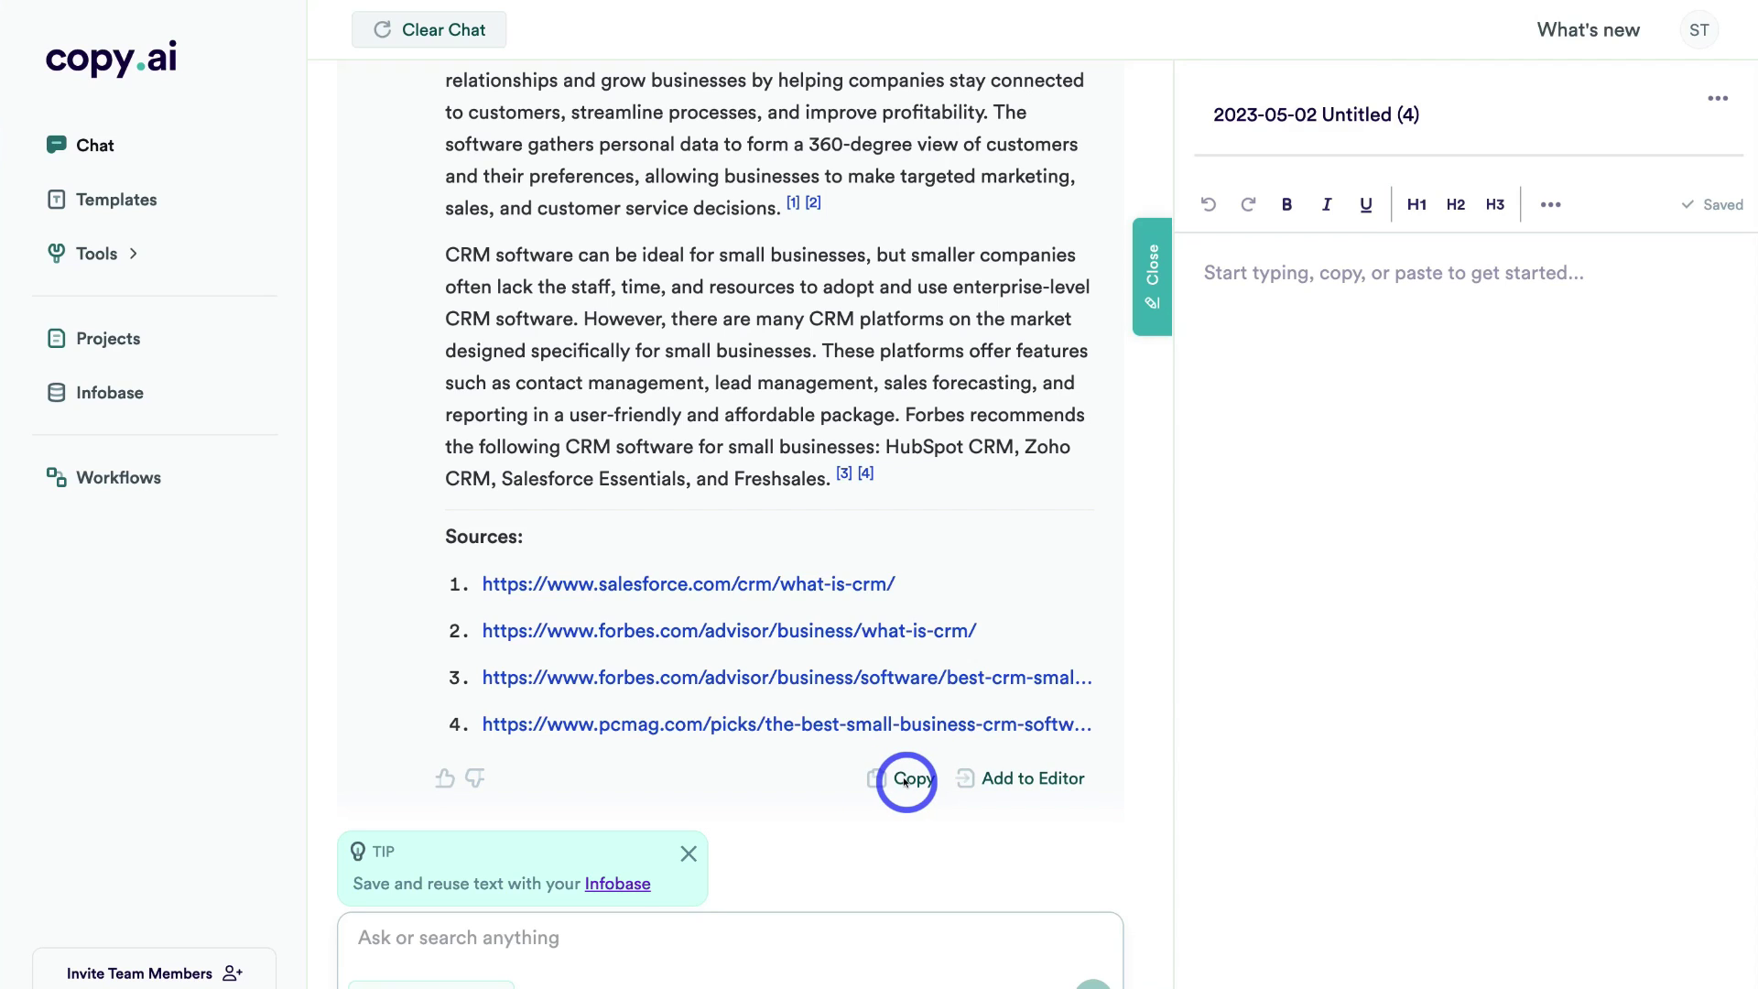
Step: Add the CRM answer to the editor and retitle the document 'What is a CRM?'
click(1013, 780)
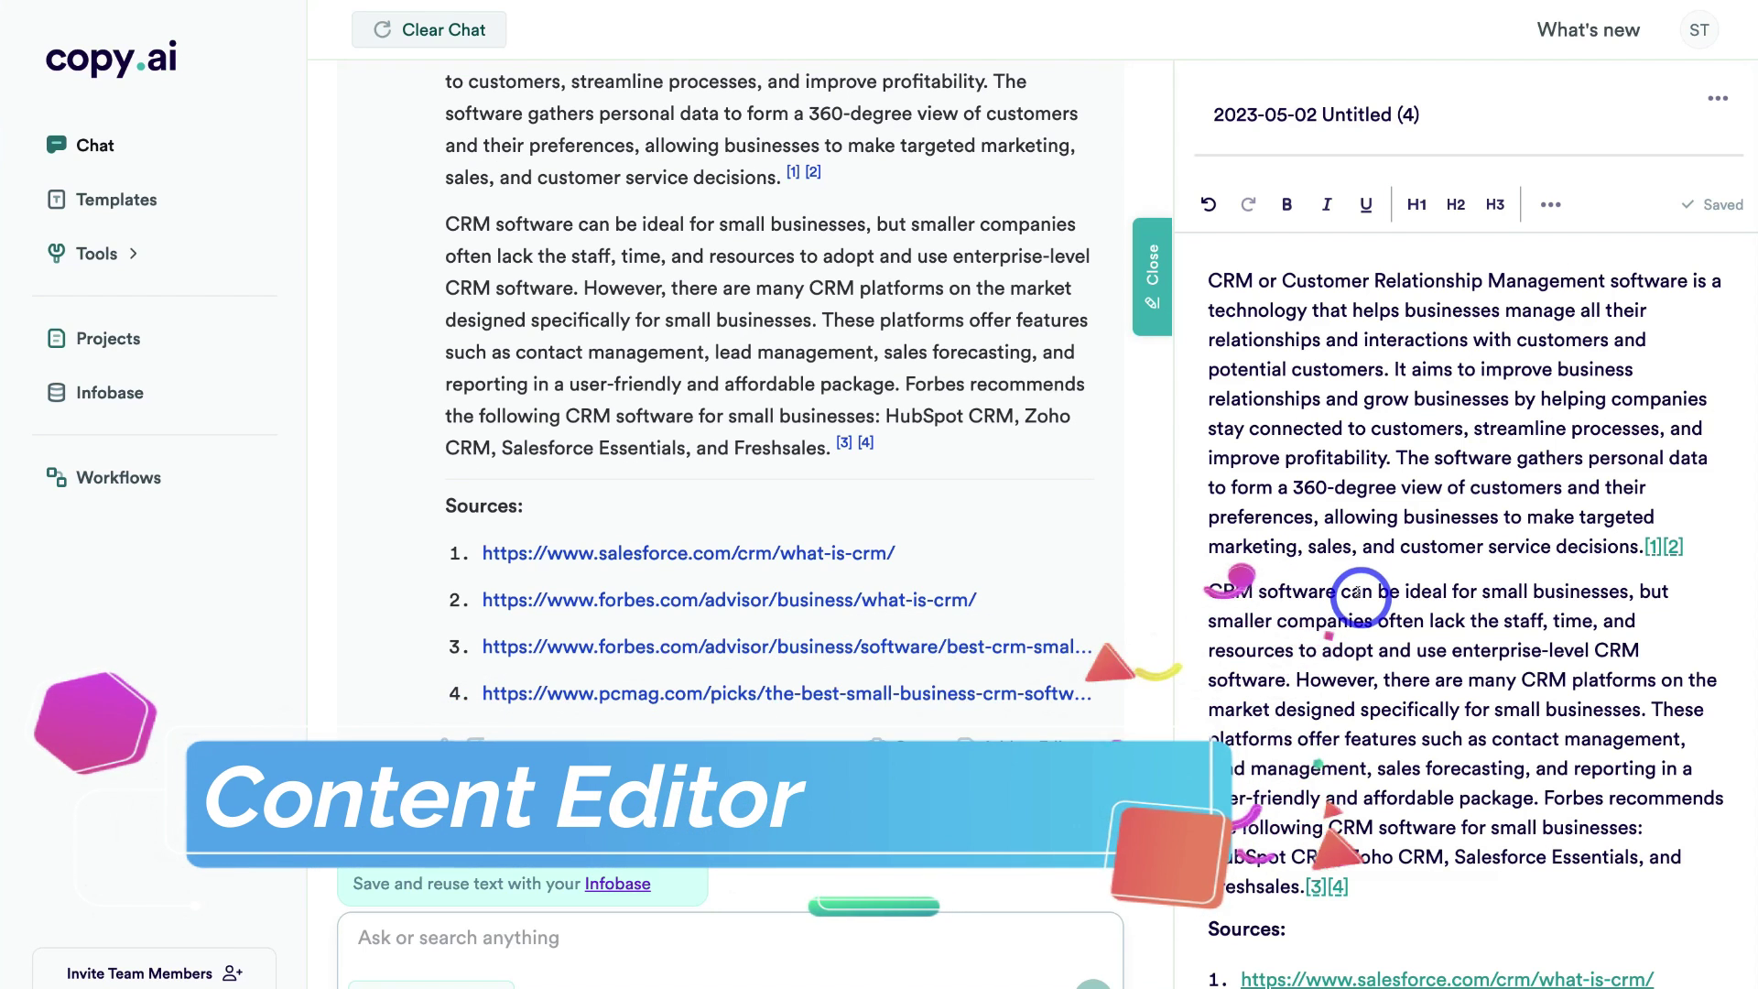
scroll(1358, 593, down, 5)
scroll(1358, 593, up, 5)
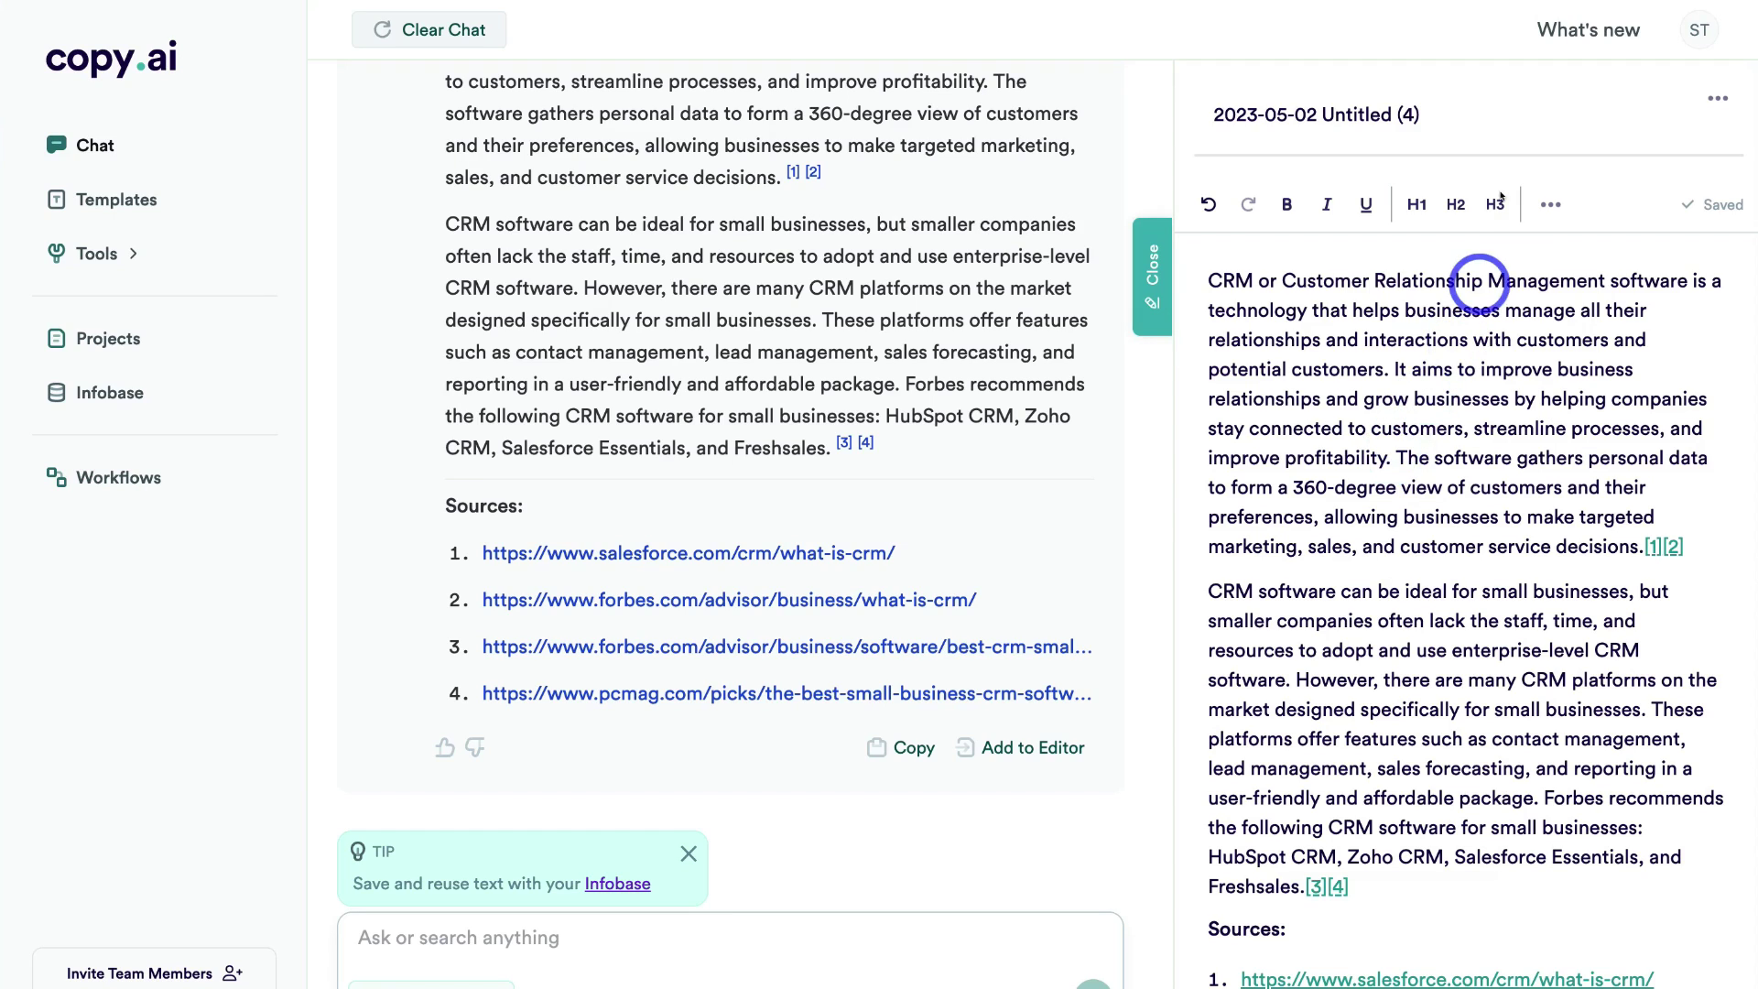
click(1432, 115)
drag(1431, 114, 1218, 112)
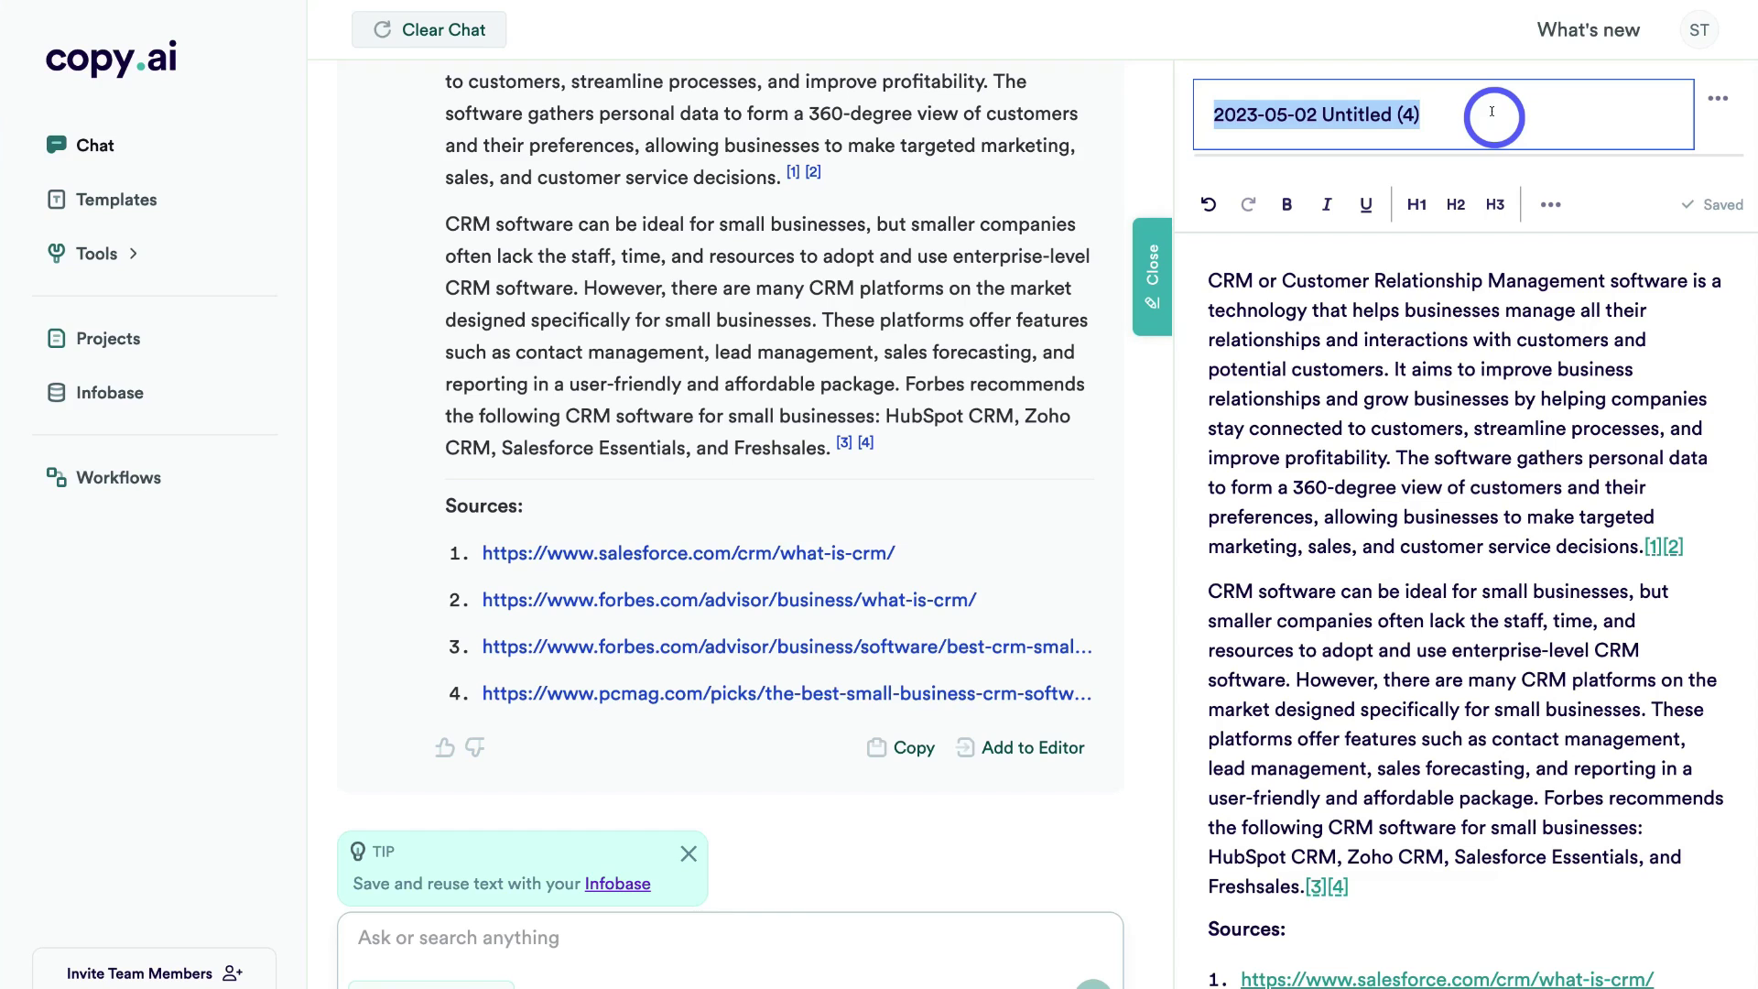
text(What is a CRM?)
click(1472, 311)
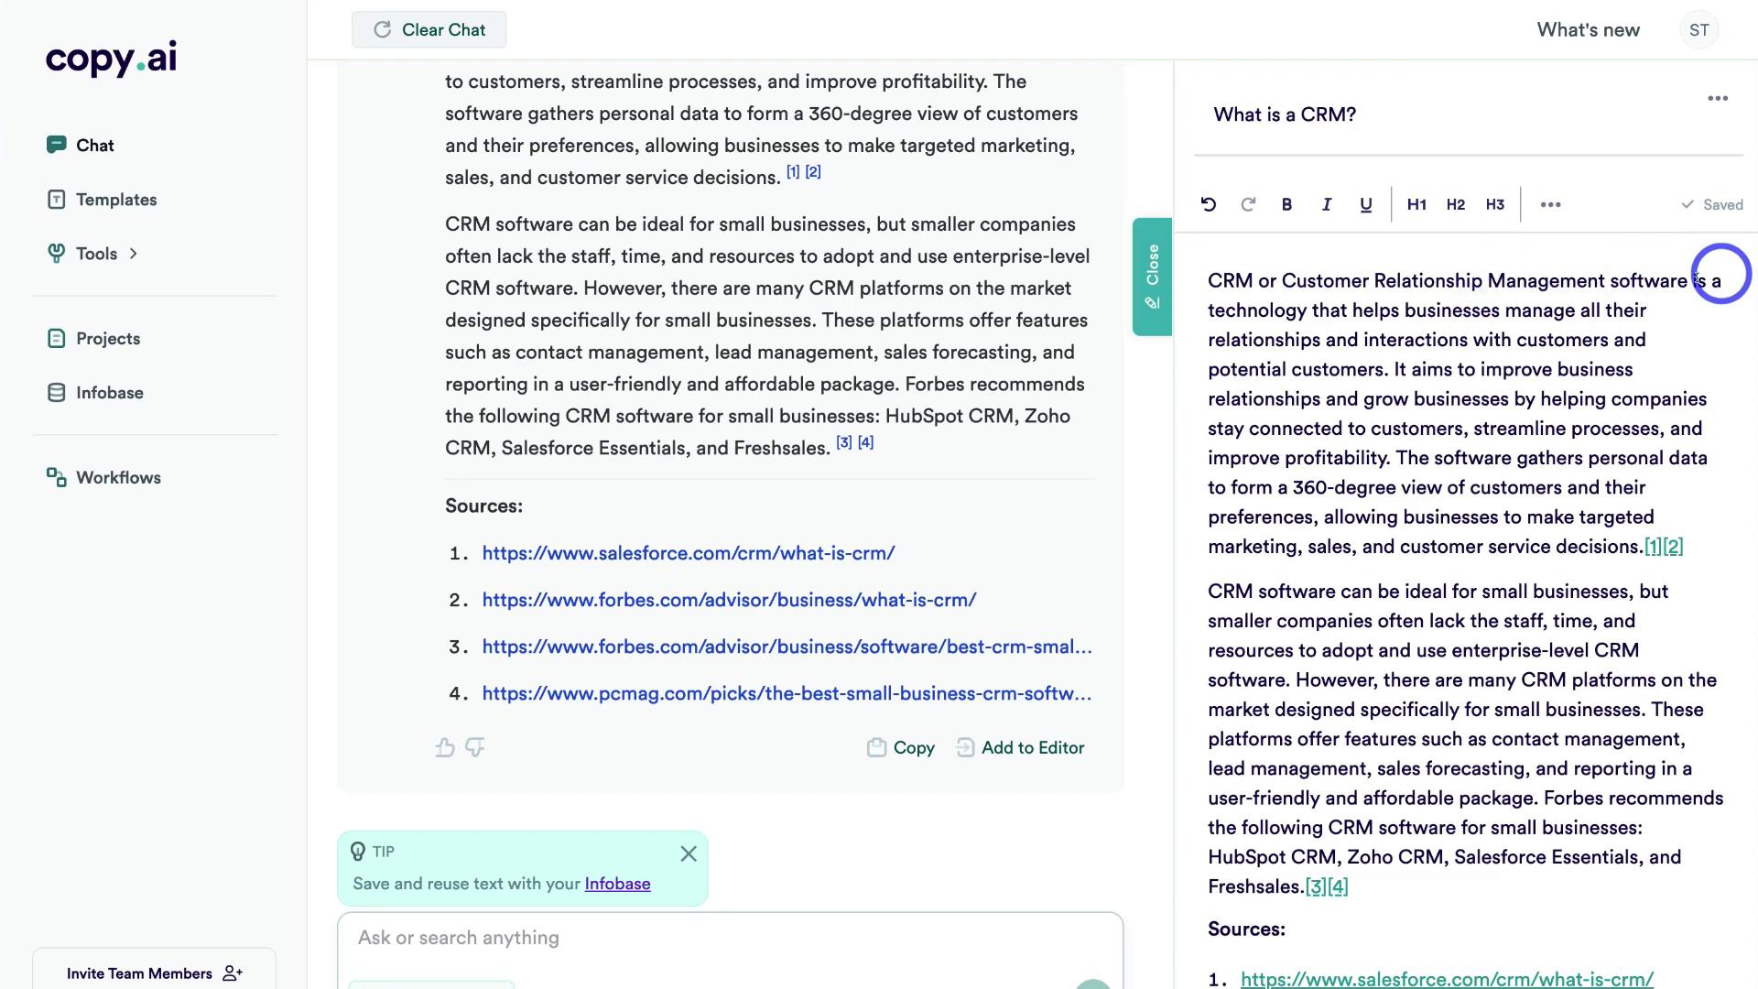
Step: Bold and underline 'Relationship Management software', then return to the projects dashboard
drag(1683, 281, 1376, 277)
click(1286, 204)
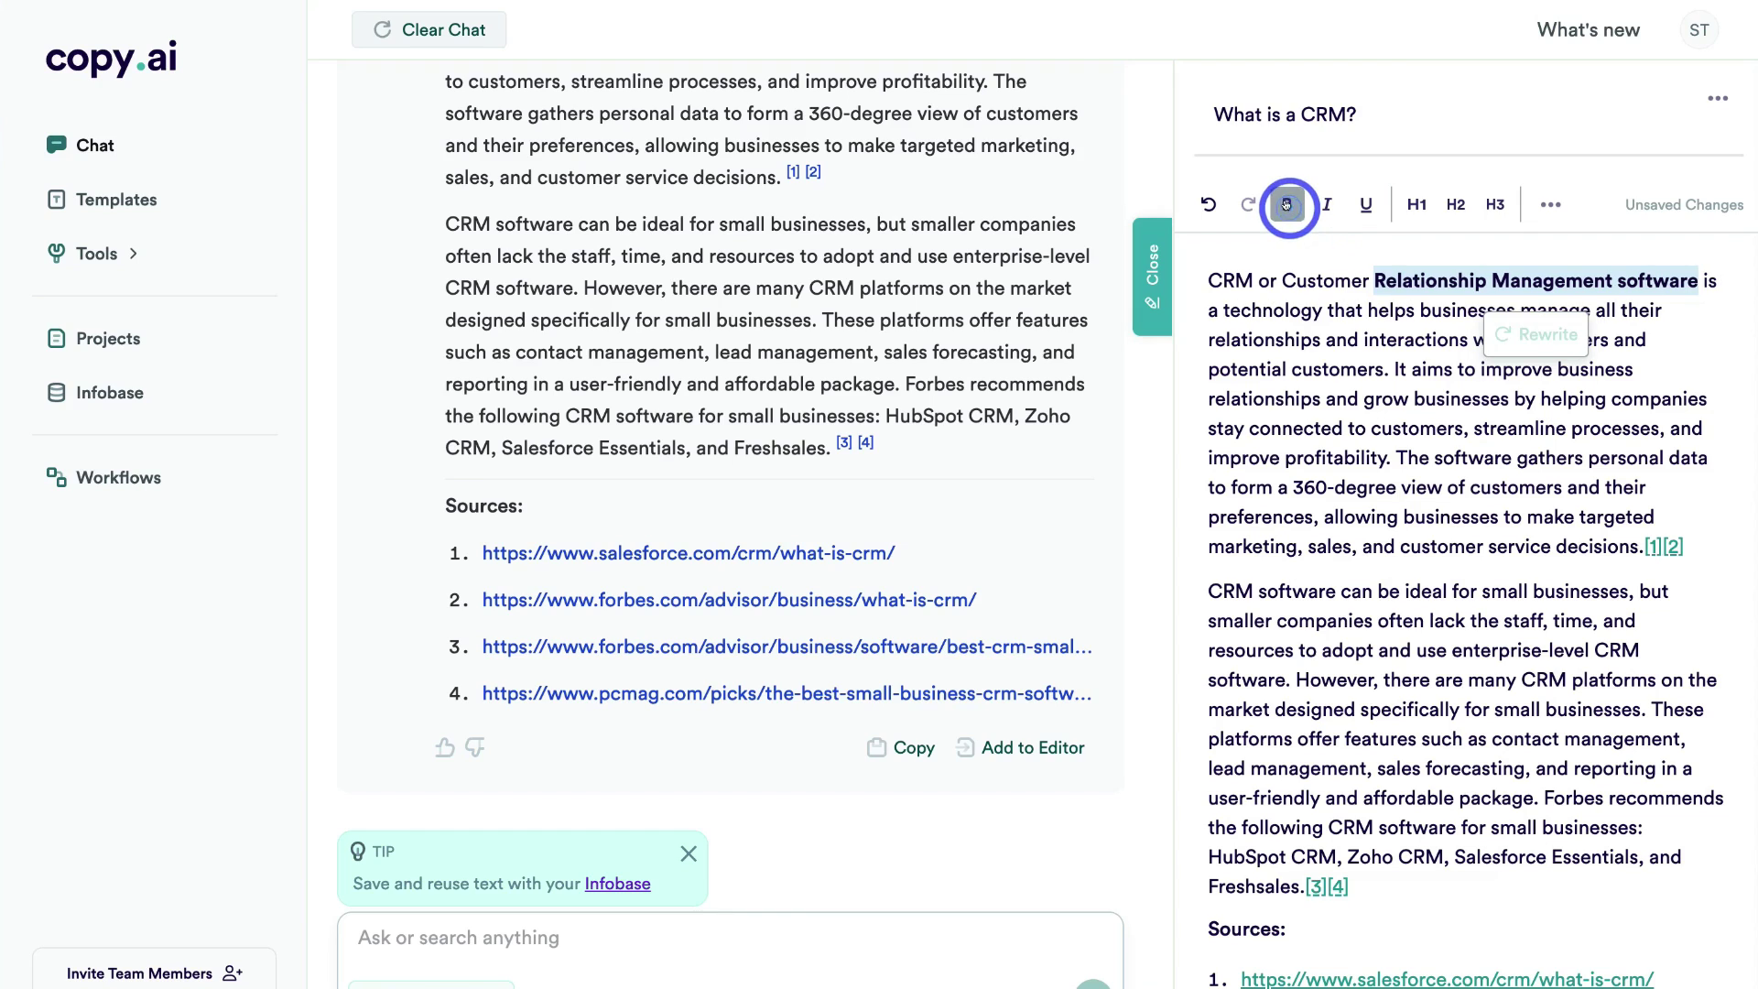
click(1355, 204)
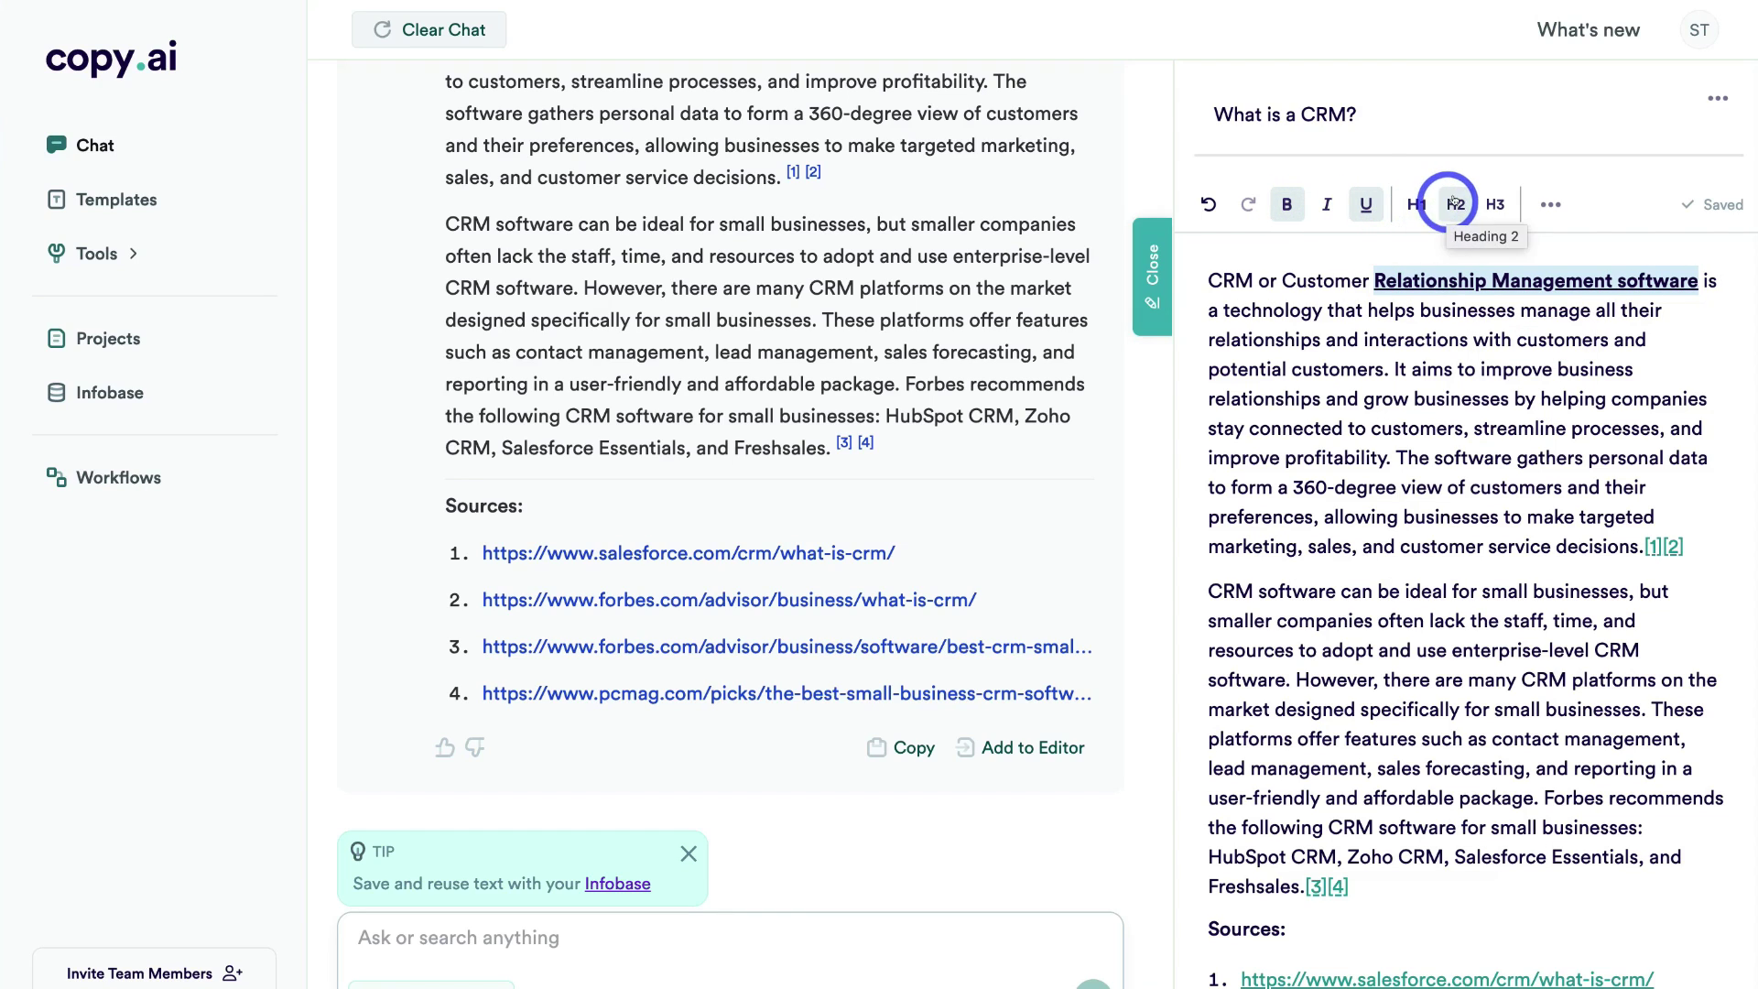
click(1549, 199)
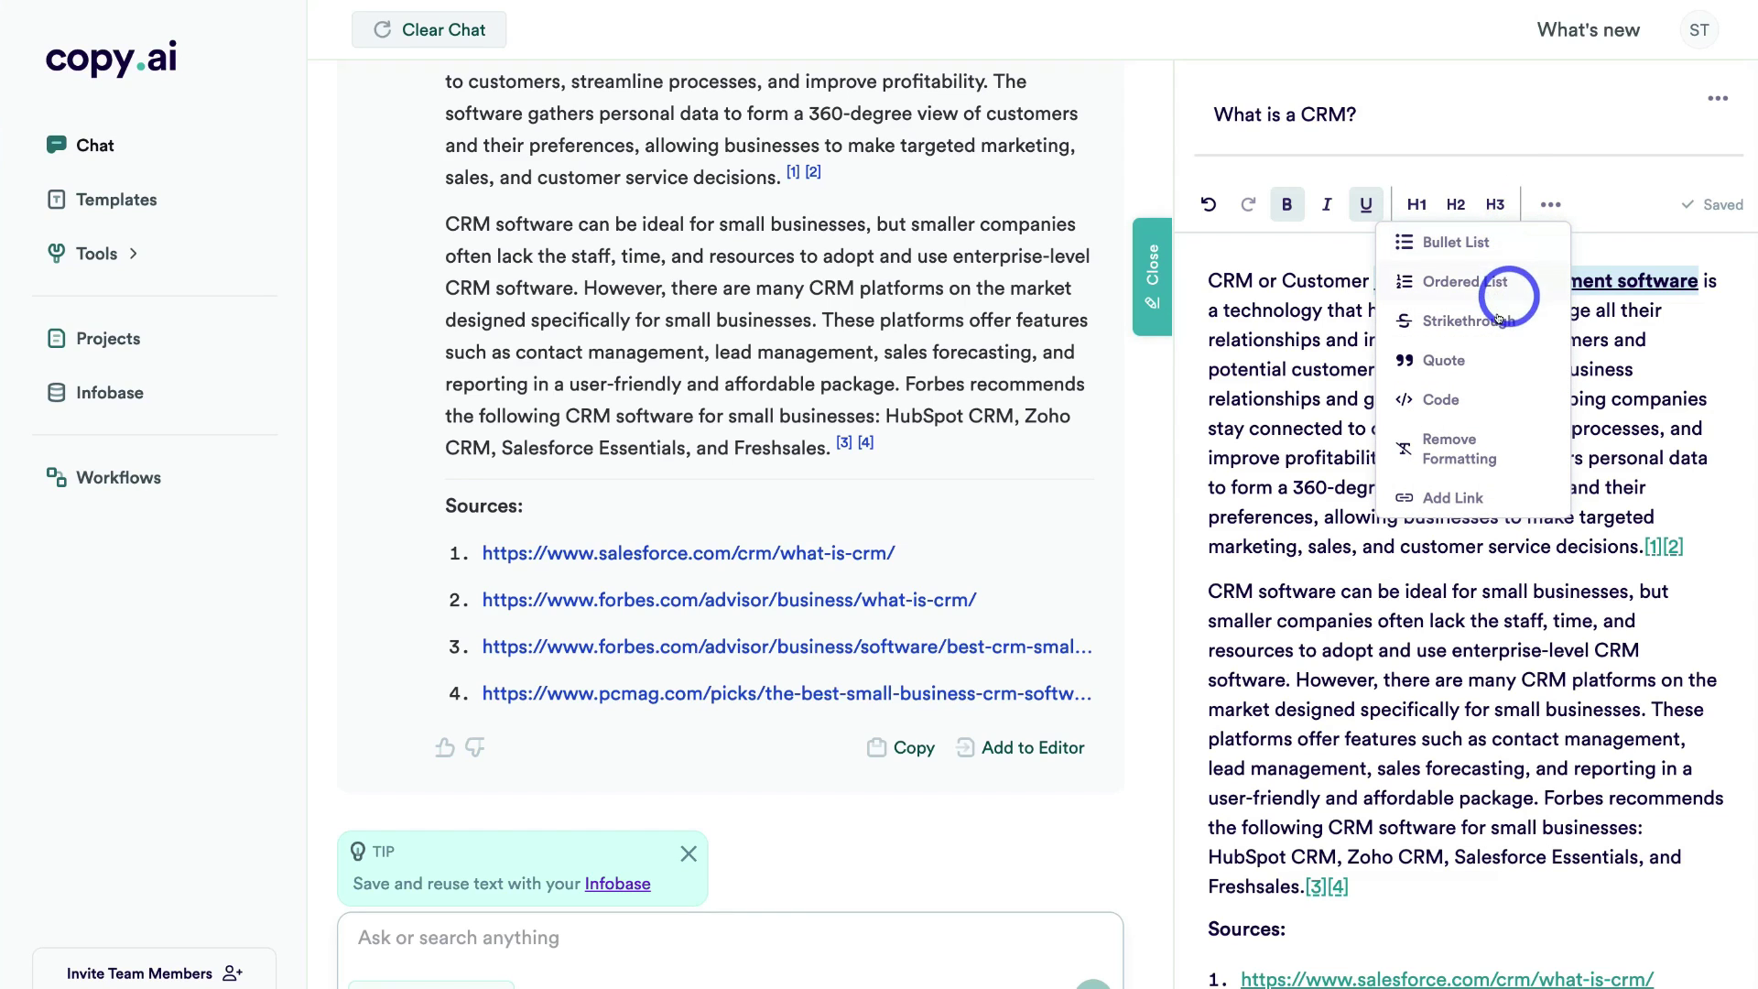
click(1412, 378)
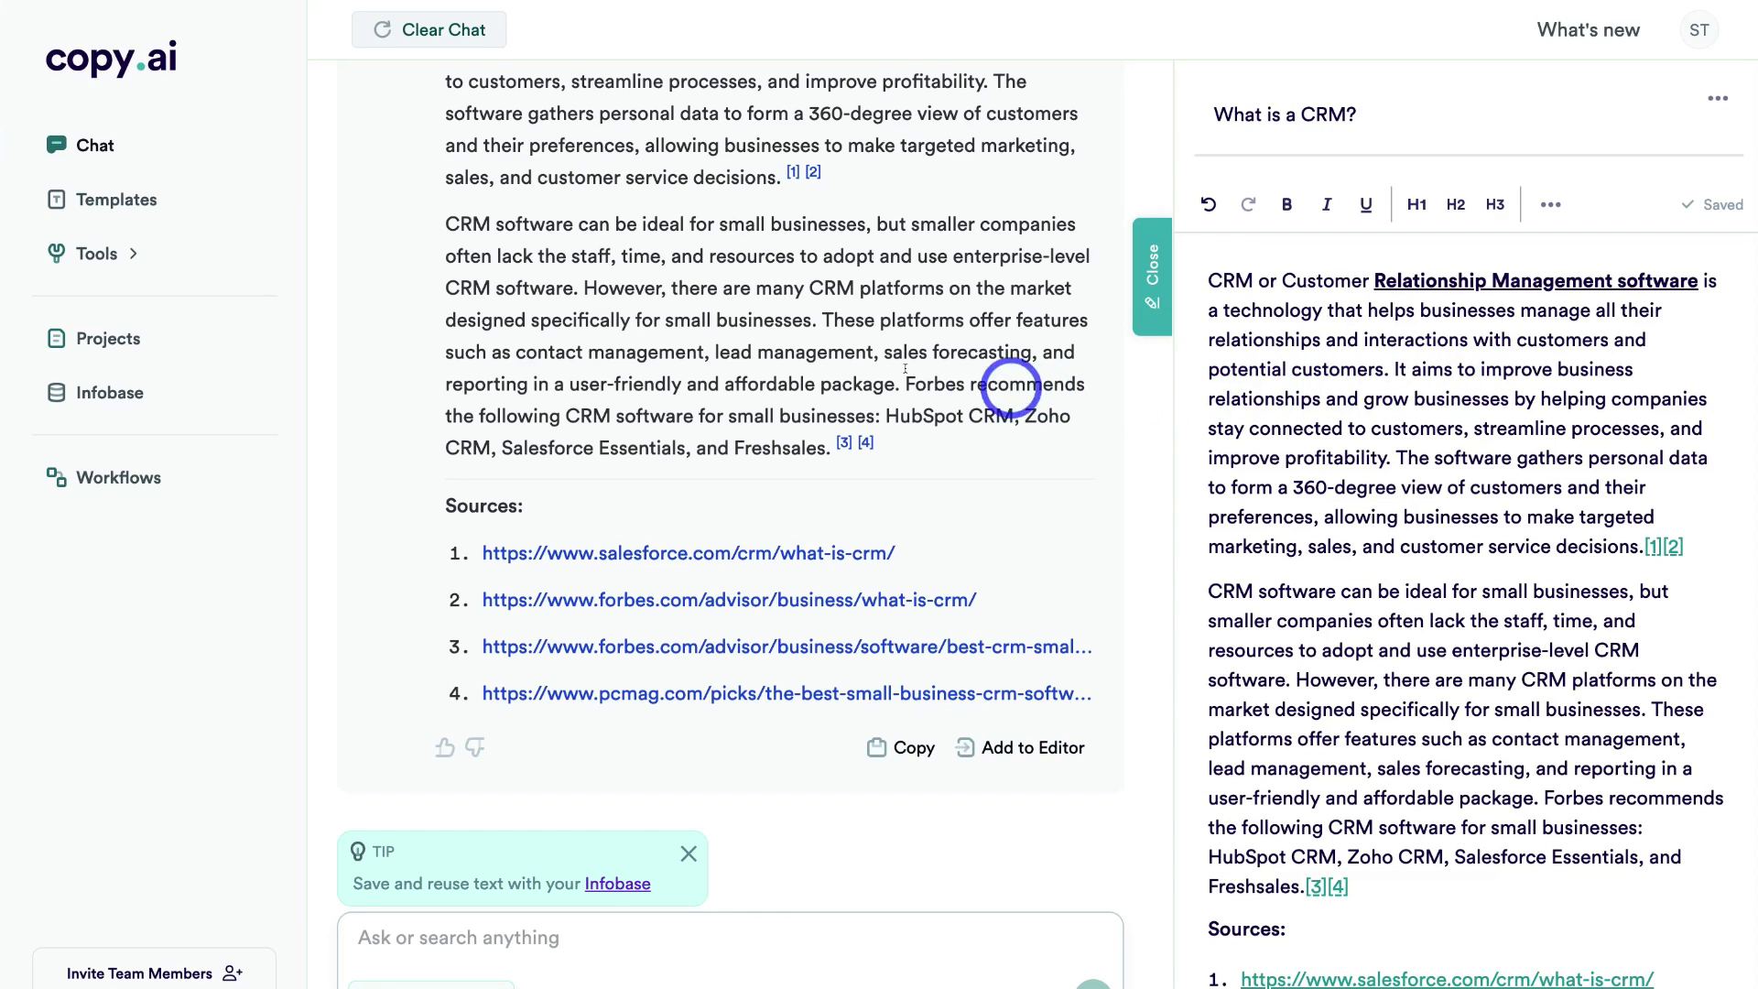
click(139, 61)
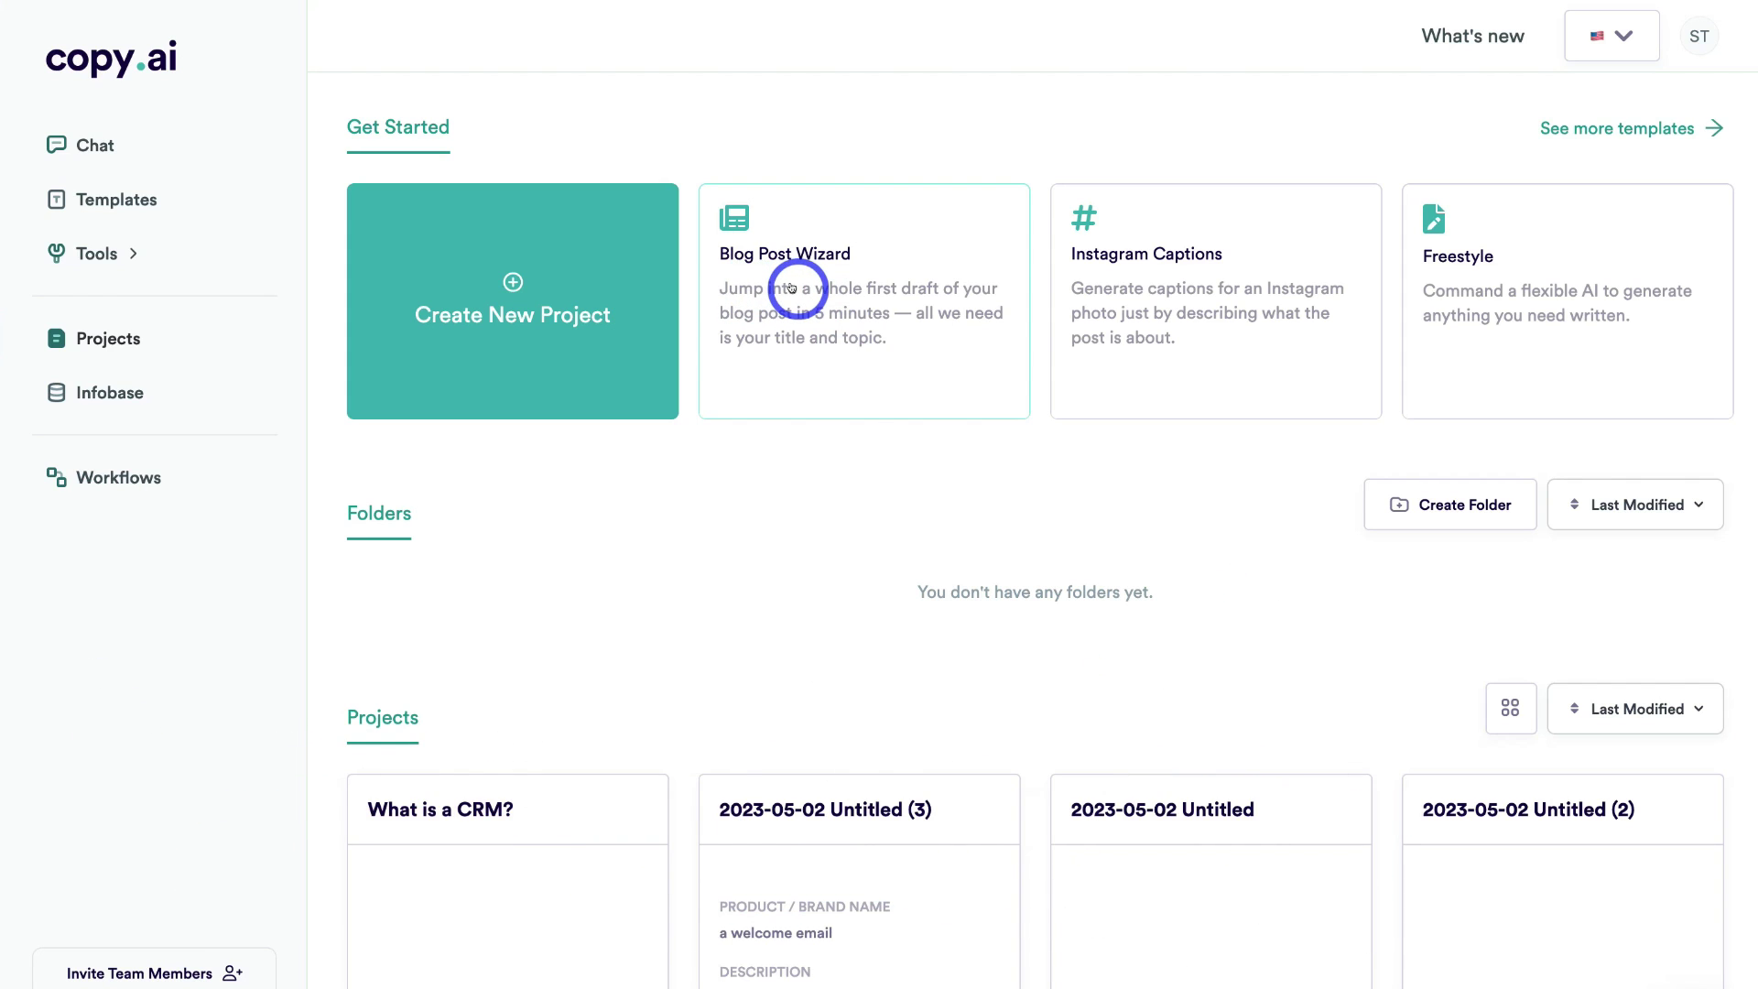
Step: Launch the Blog Post Wizard from the Get Started cards
click(896, 288)
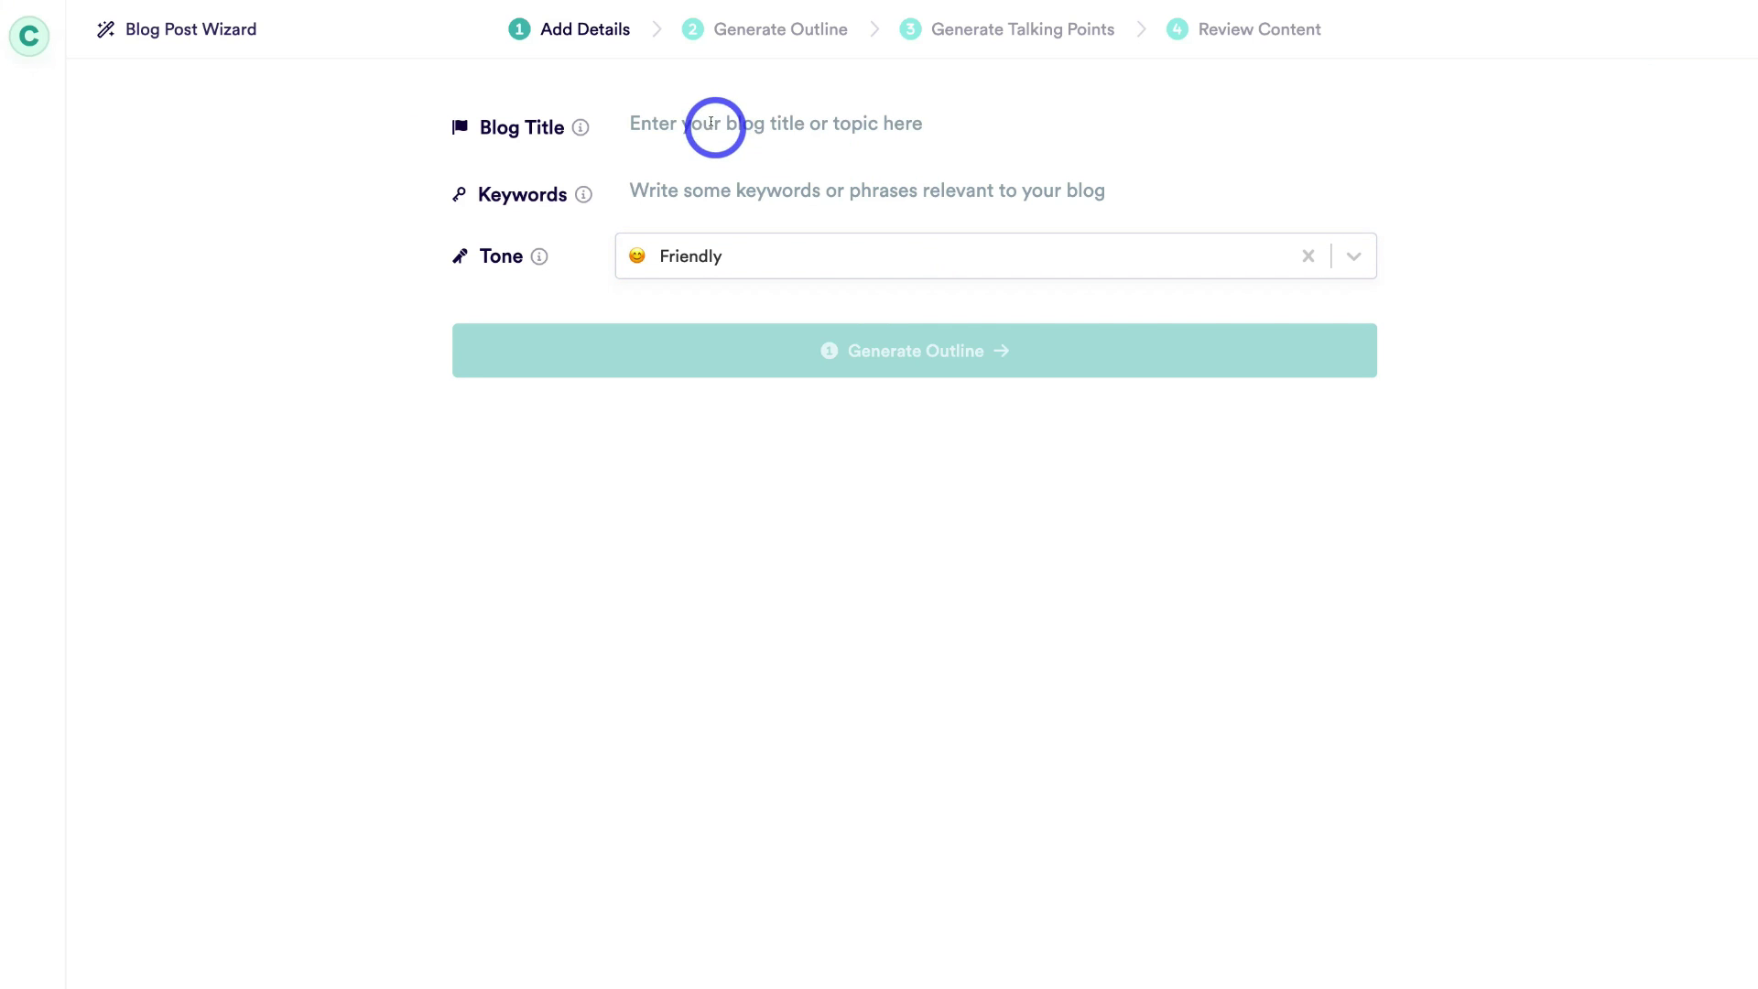
Step: Enter title 'Best AI tools for small businesses', add AI-tool keywords, keep Friendly tone, and generate the outline
click(811, 124)
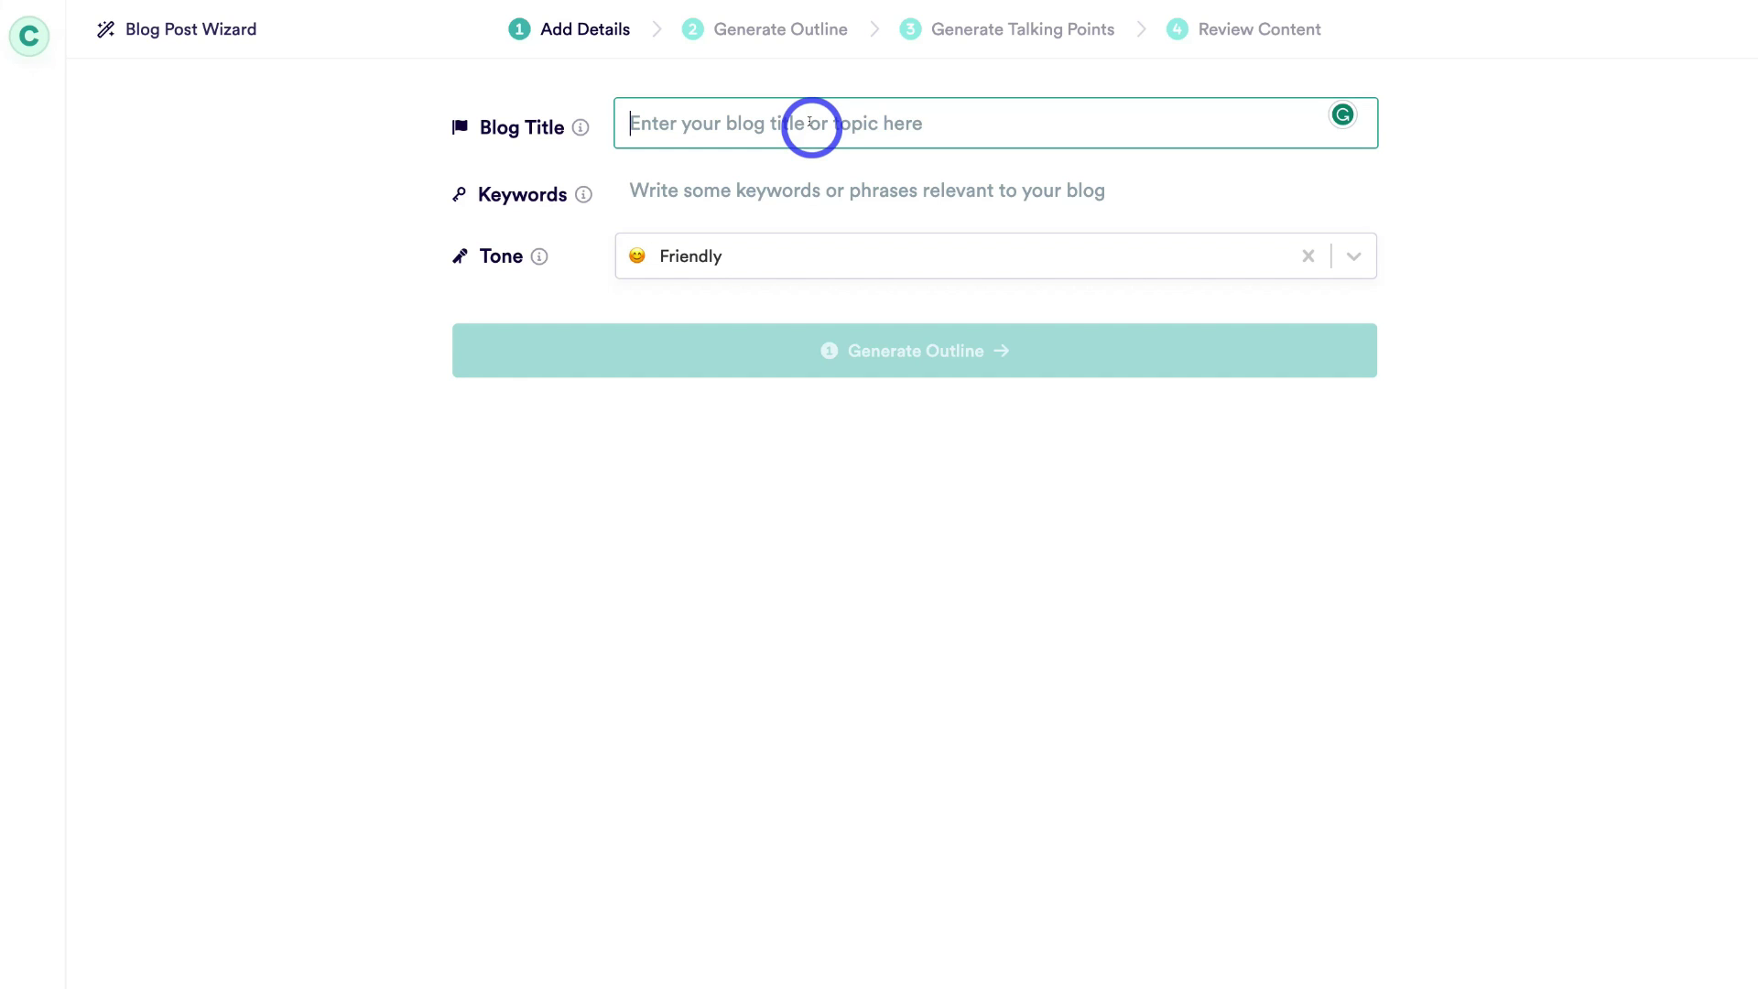
text(Best AI tools for small businesses)
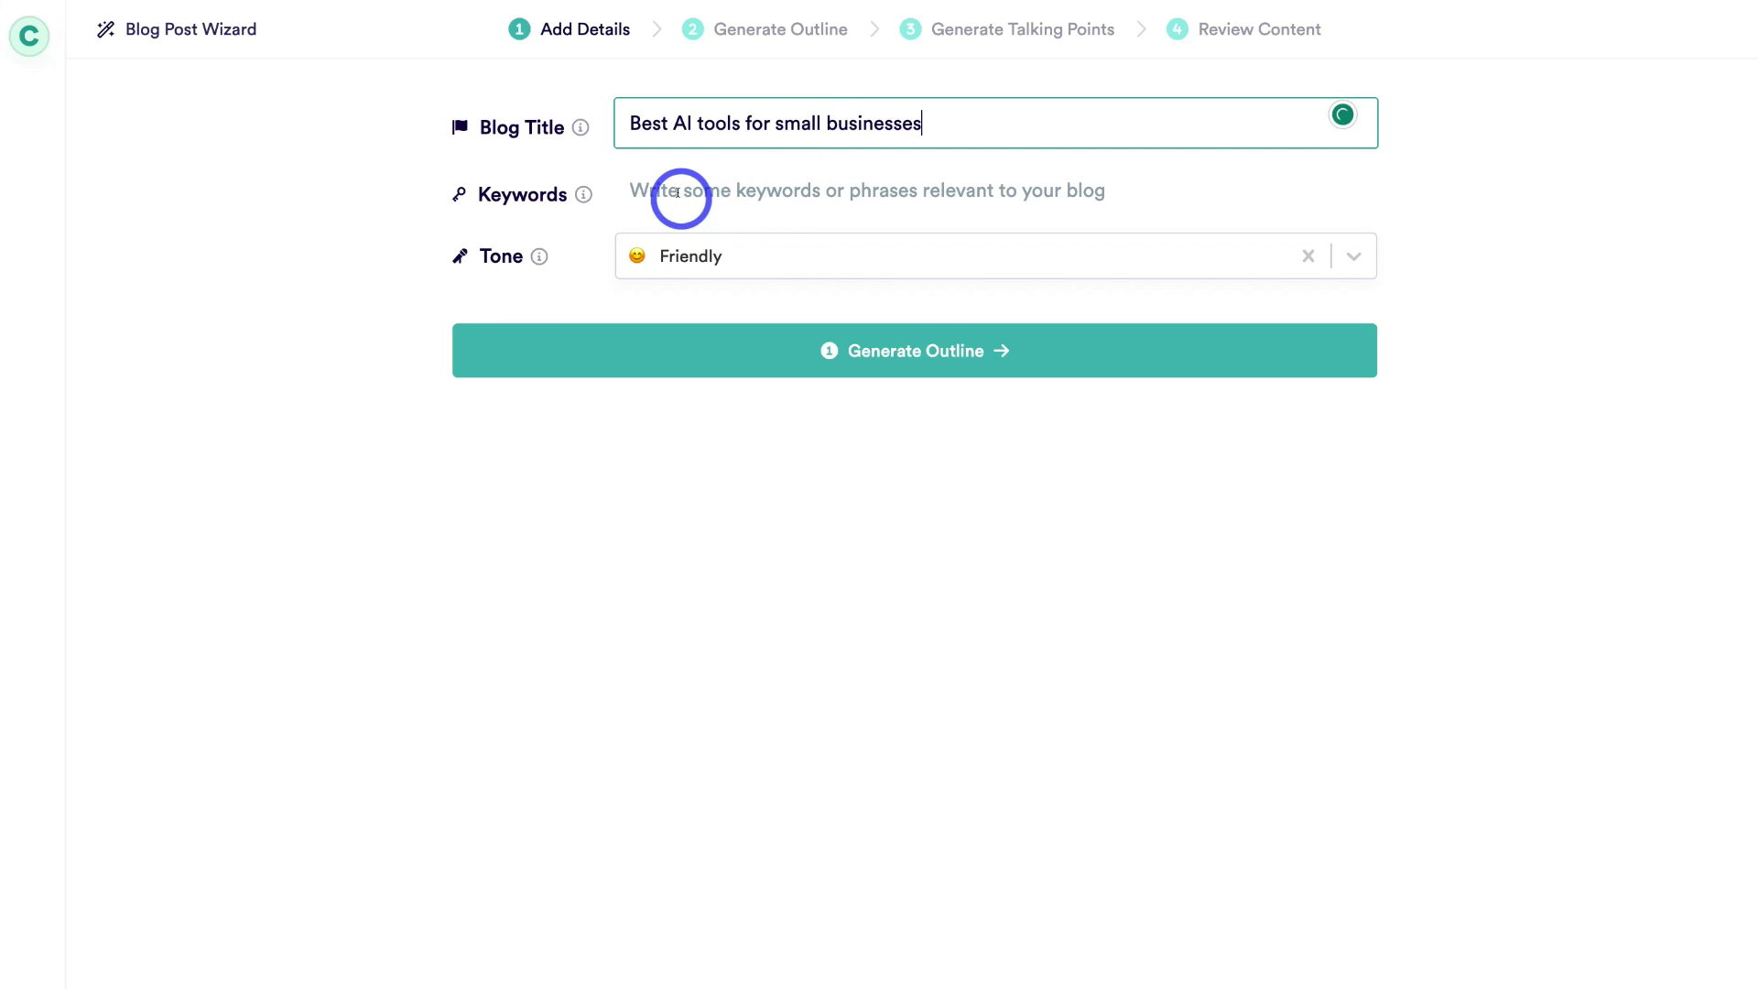
click(859, 194)
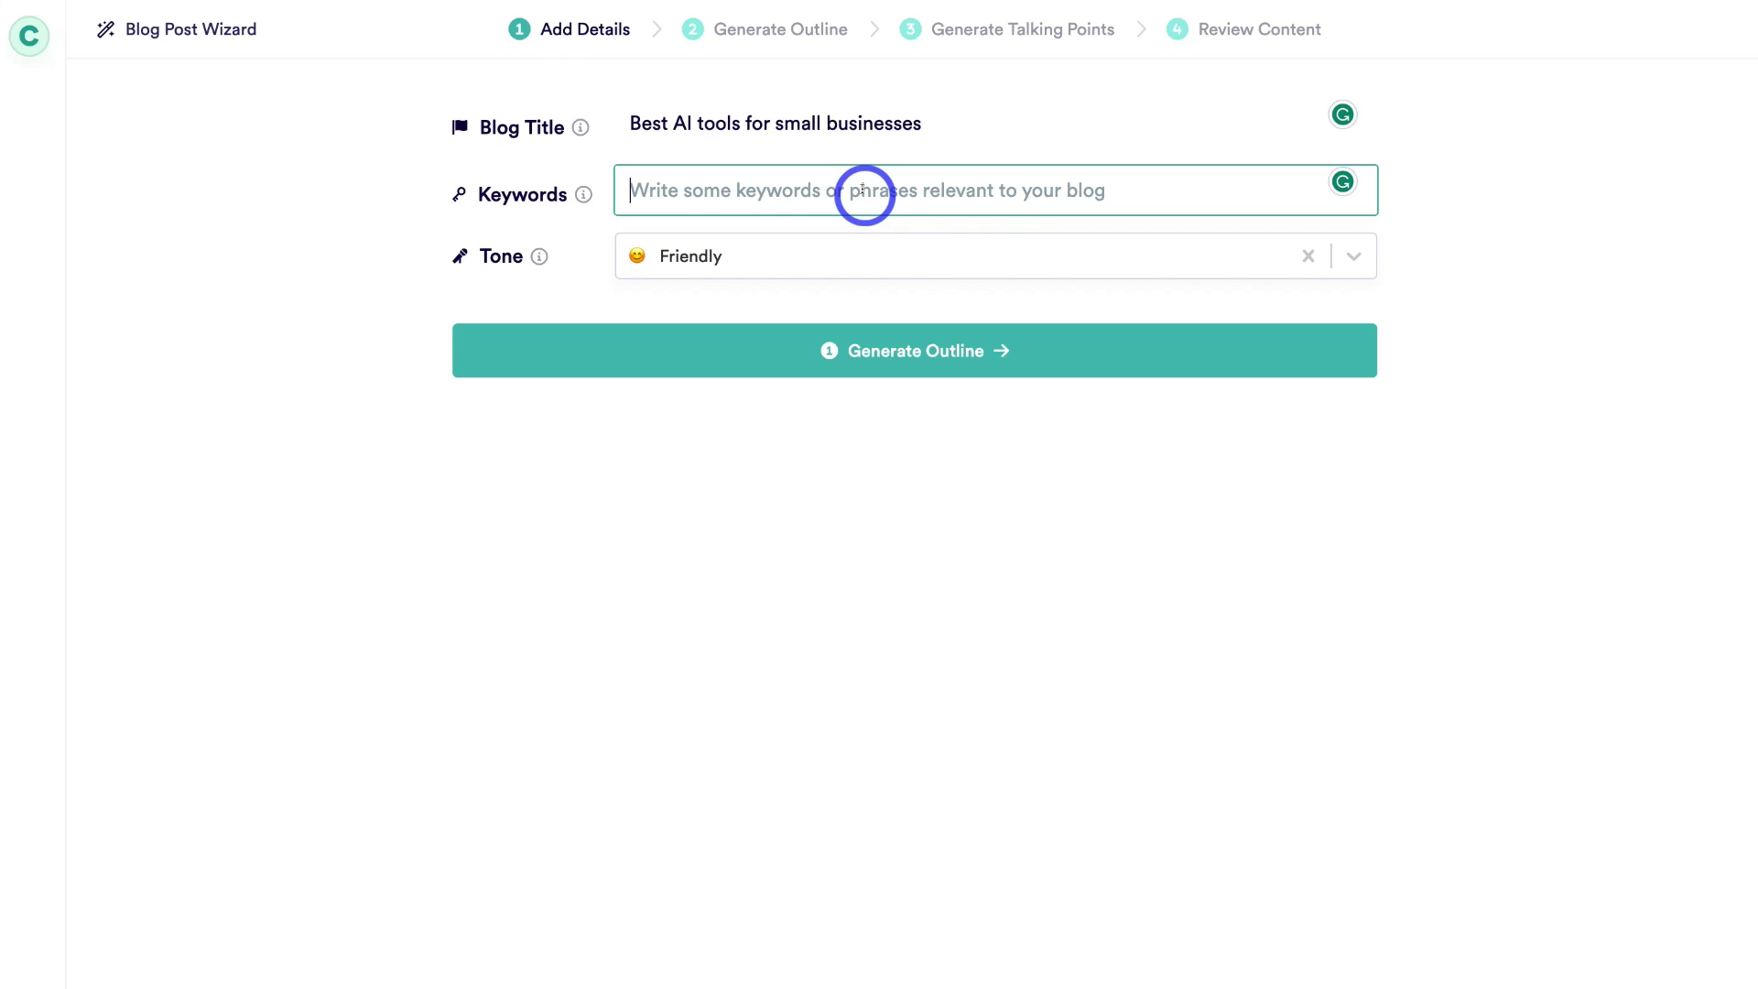
text(AI tools, AI website builders, AI image generators, AI writing software)
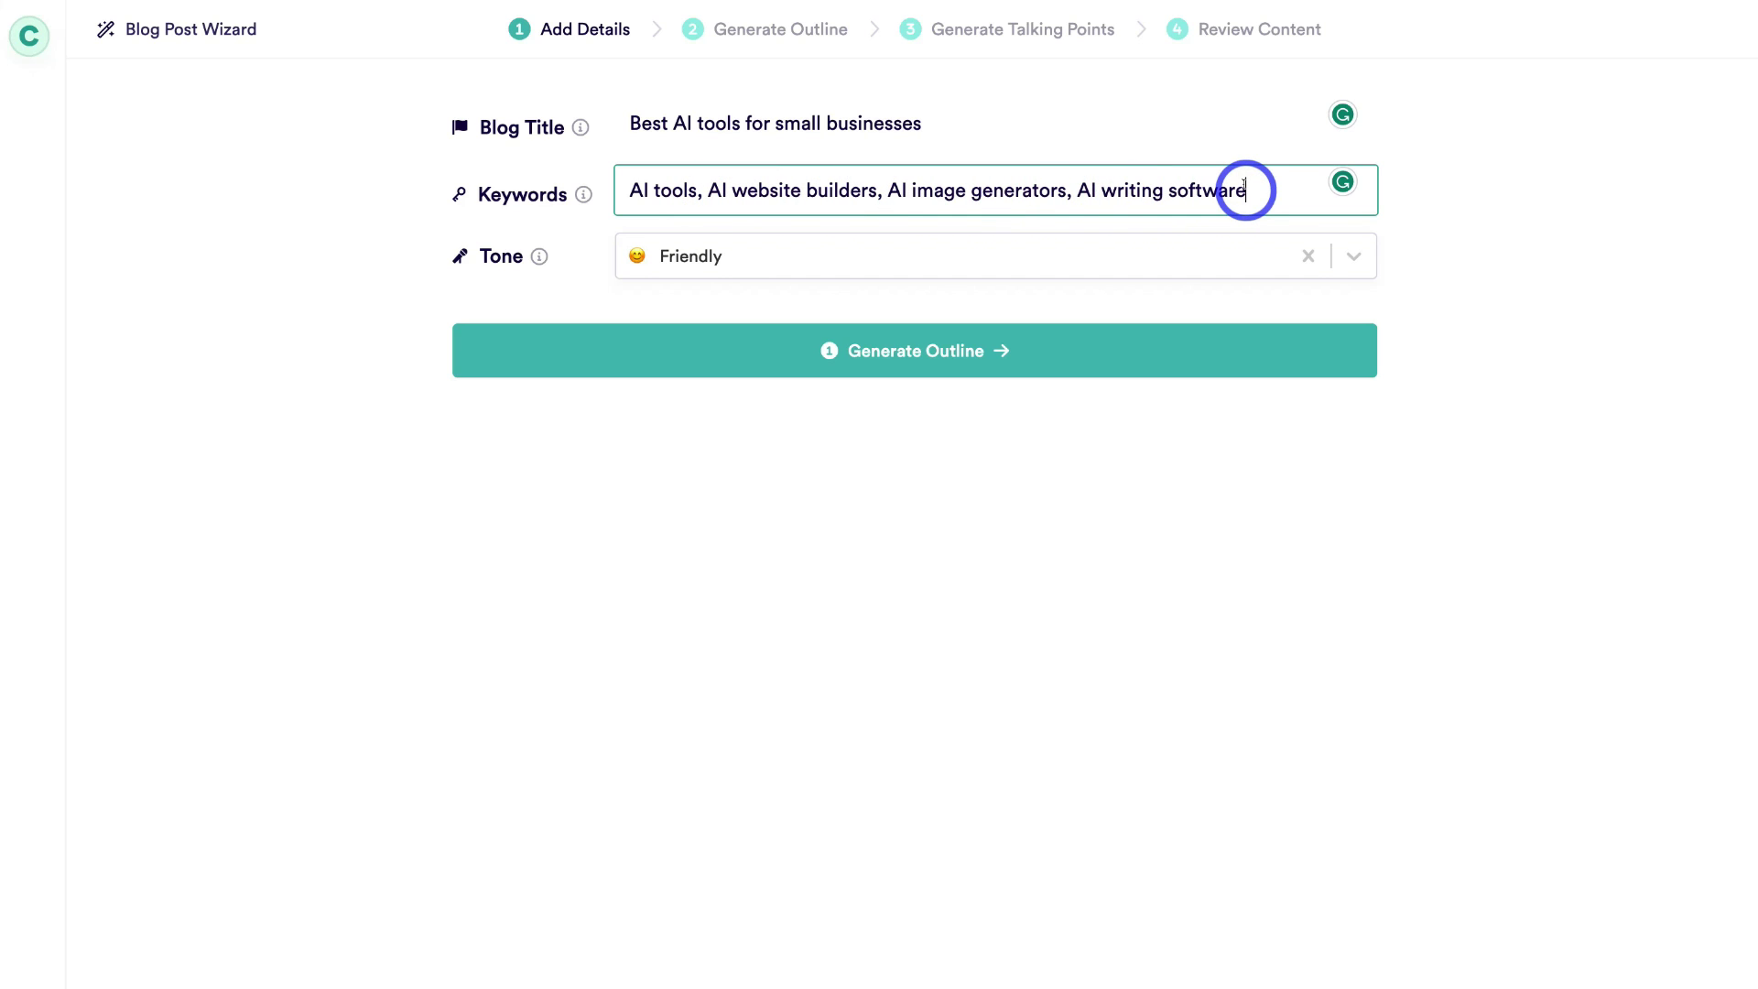
click(1228, 255)
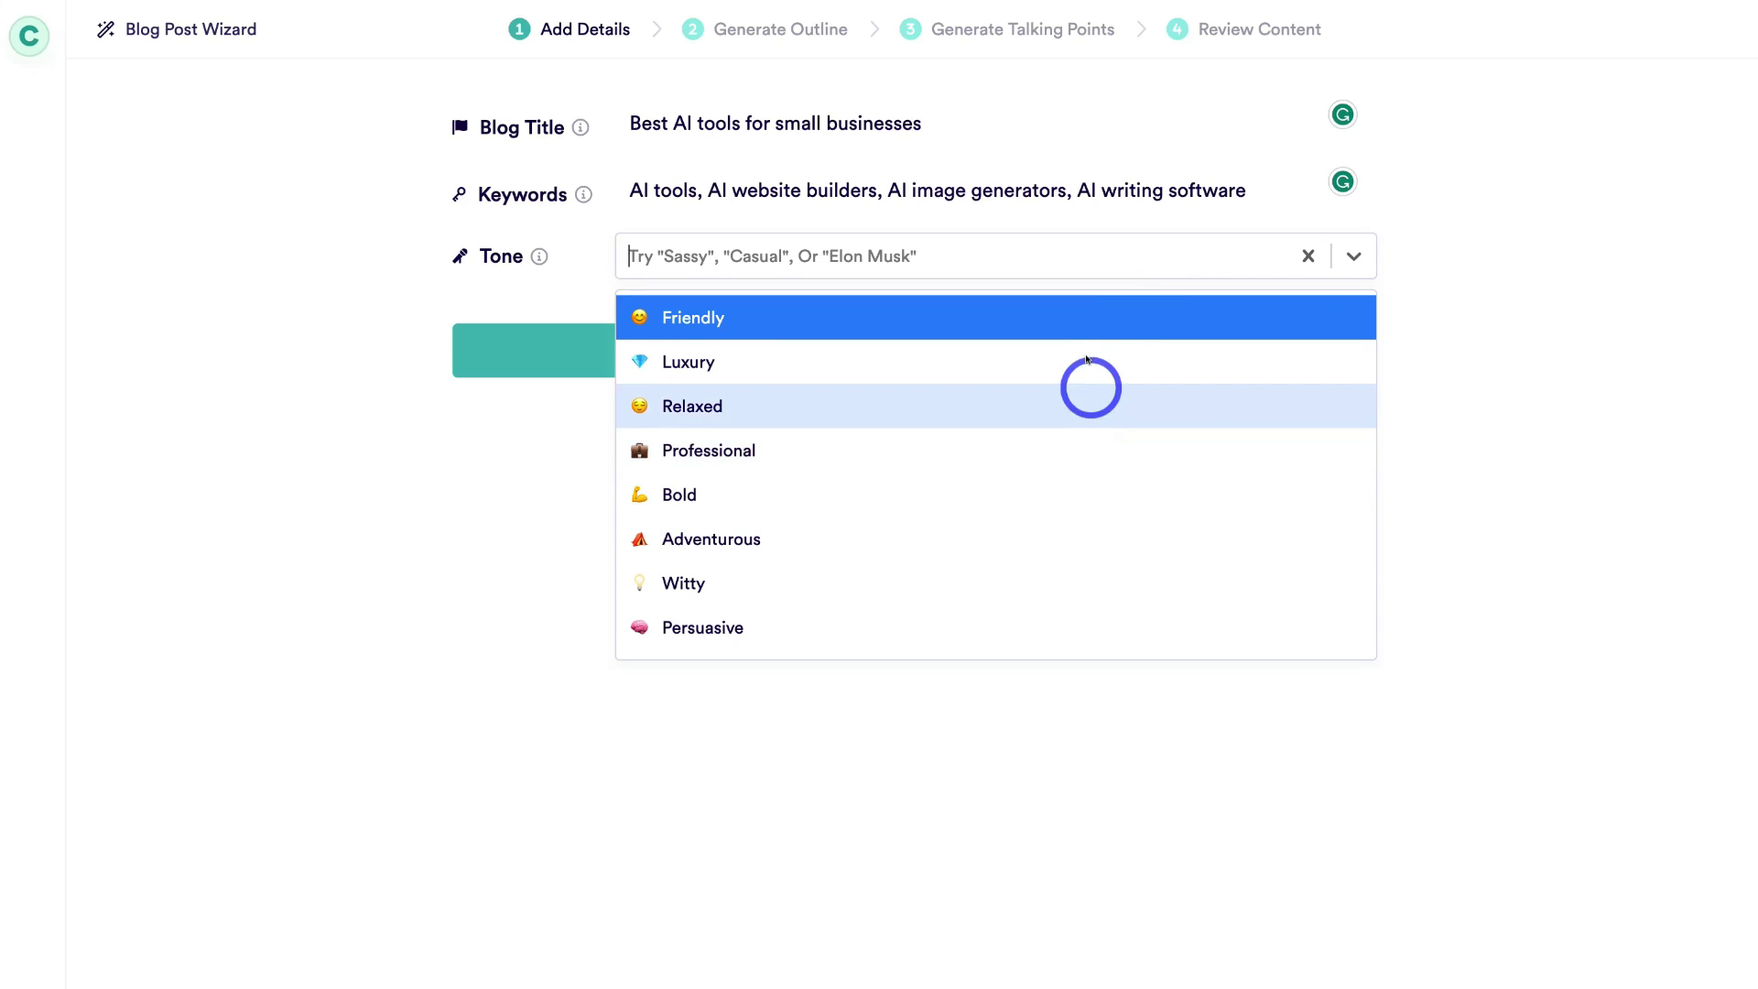
click(1087, 317)
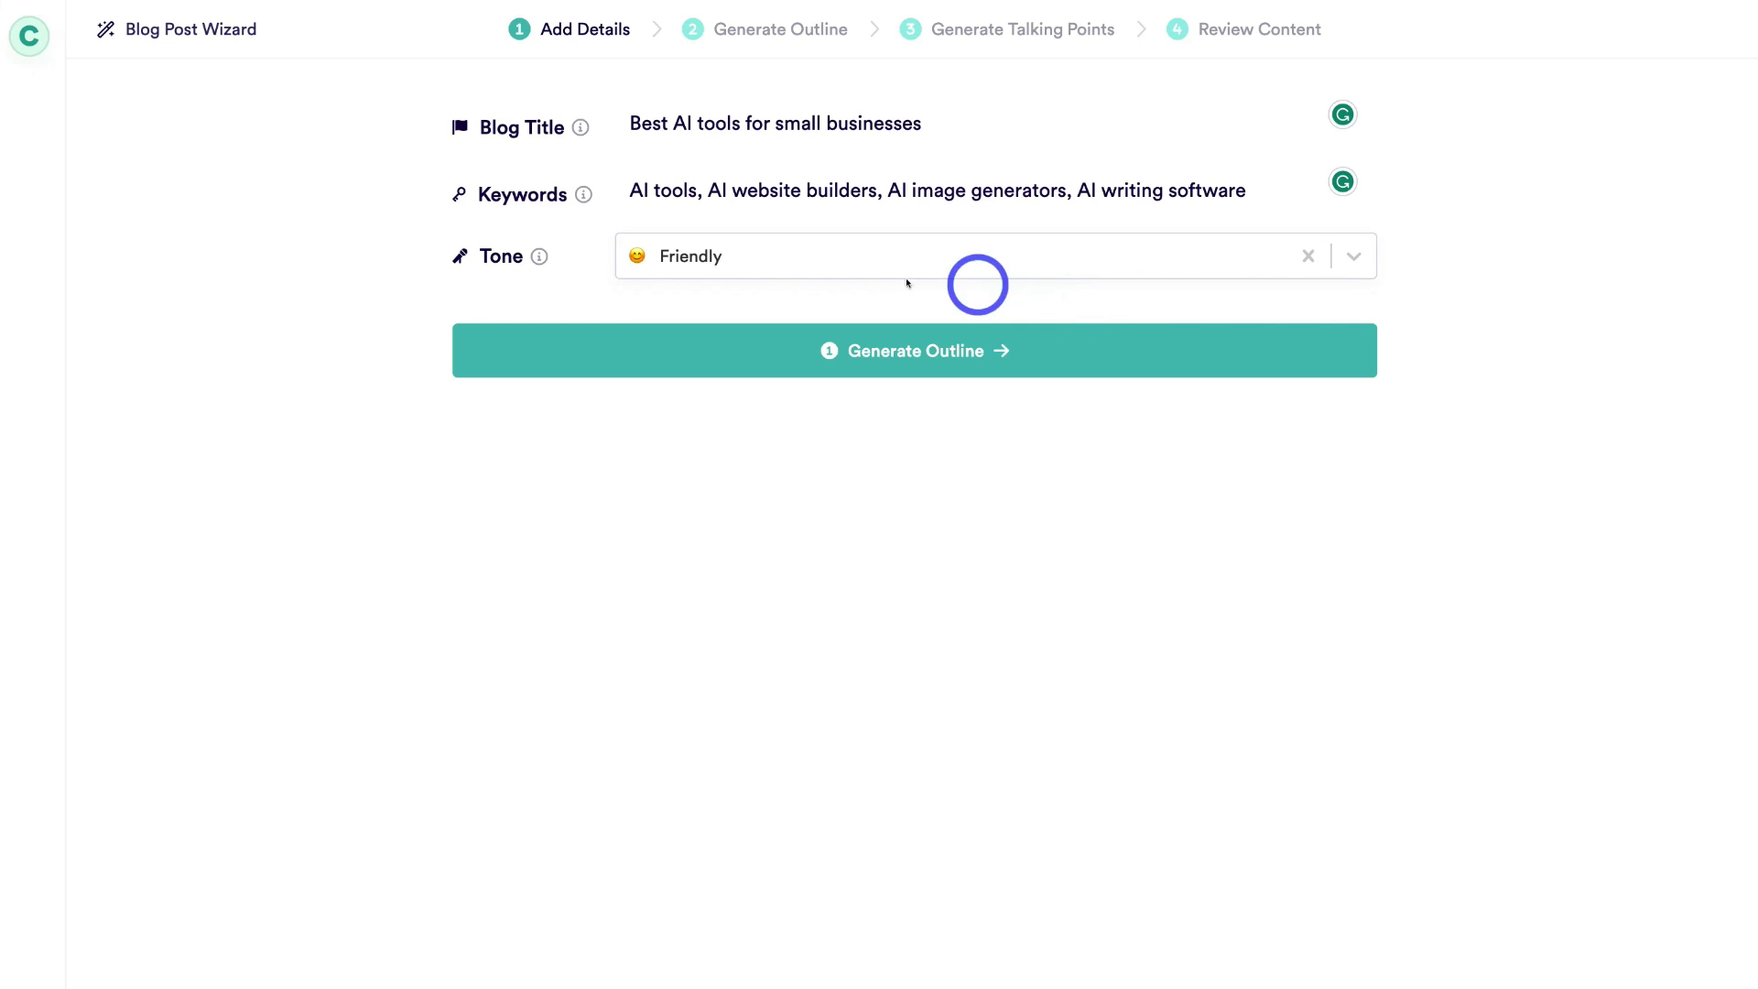
click(1091, 349)
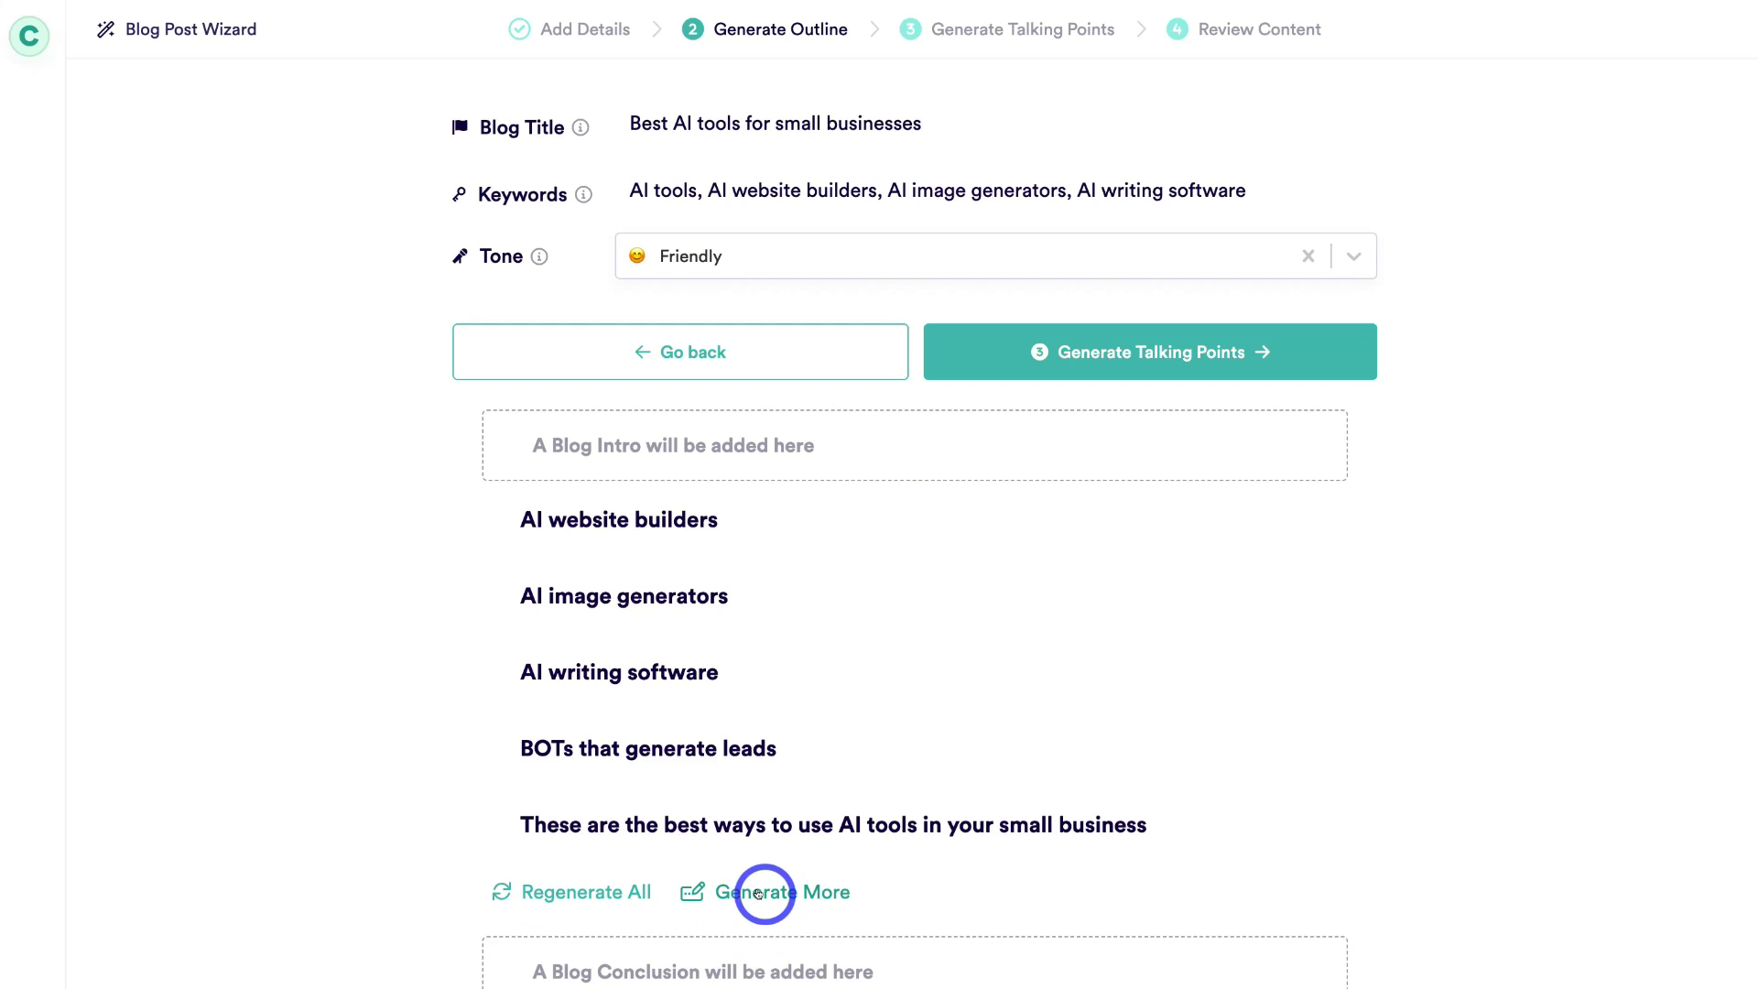
Step: Insert an 'AI video generator' outline section and move it right after 'AI writing software'
mouse_move(614, 670)
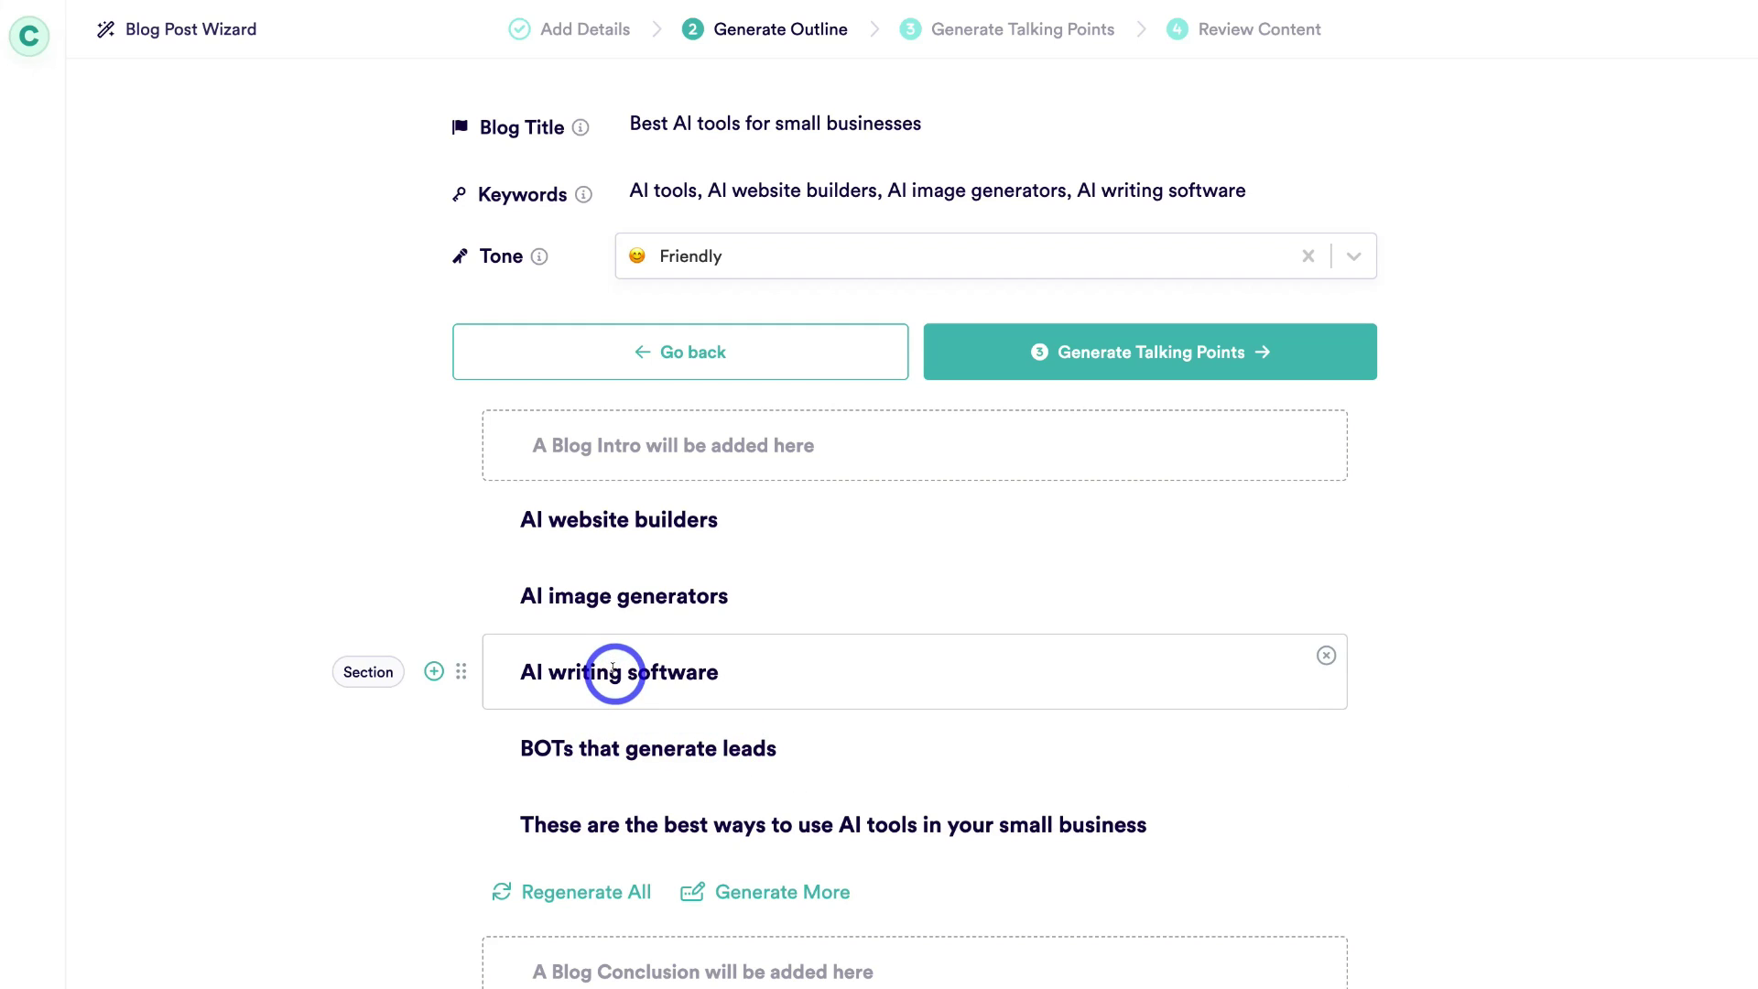
click(756, 600)
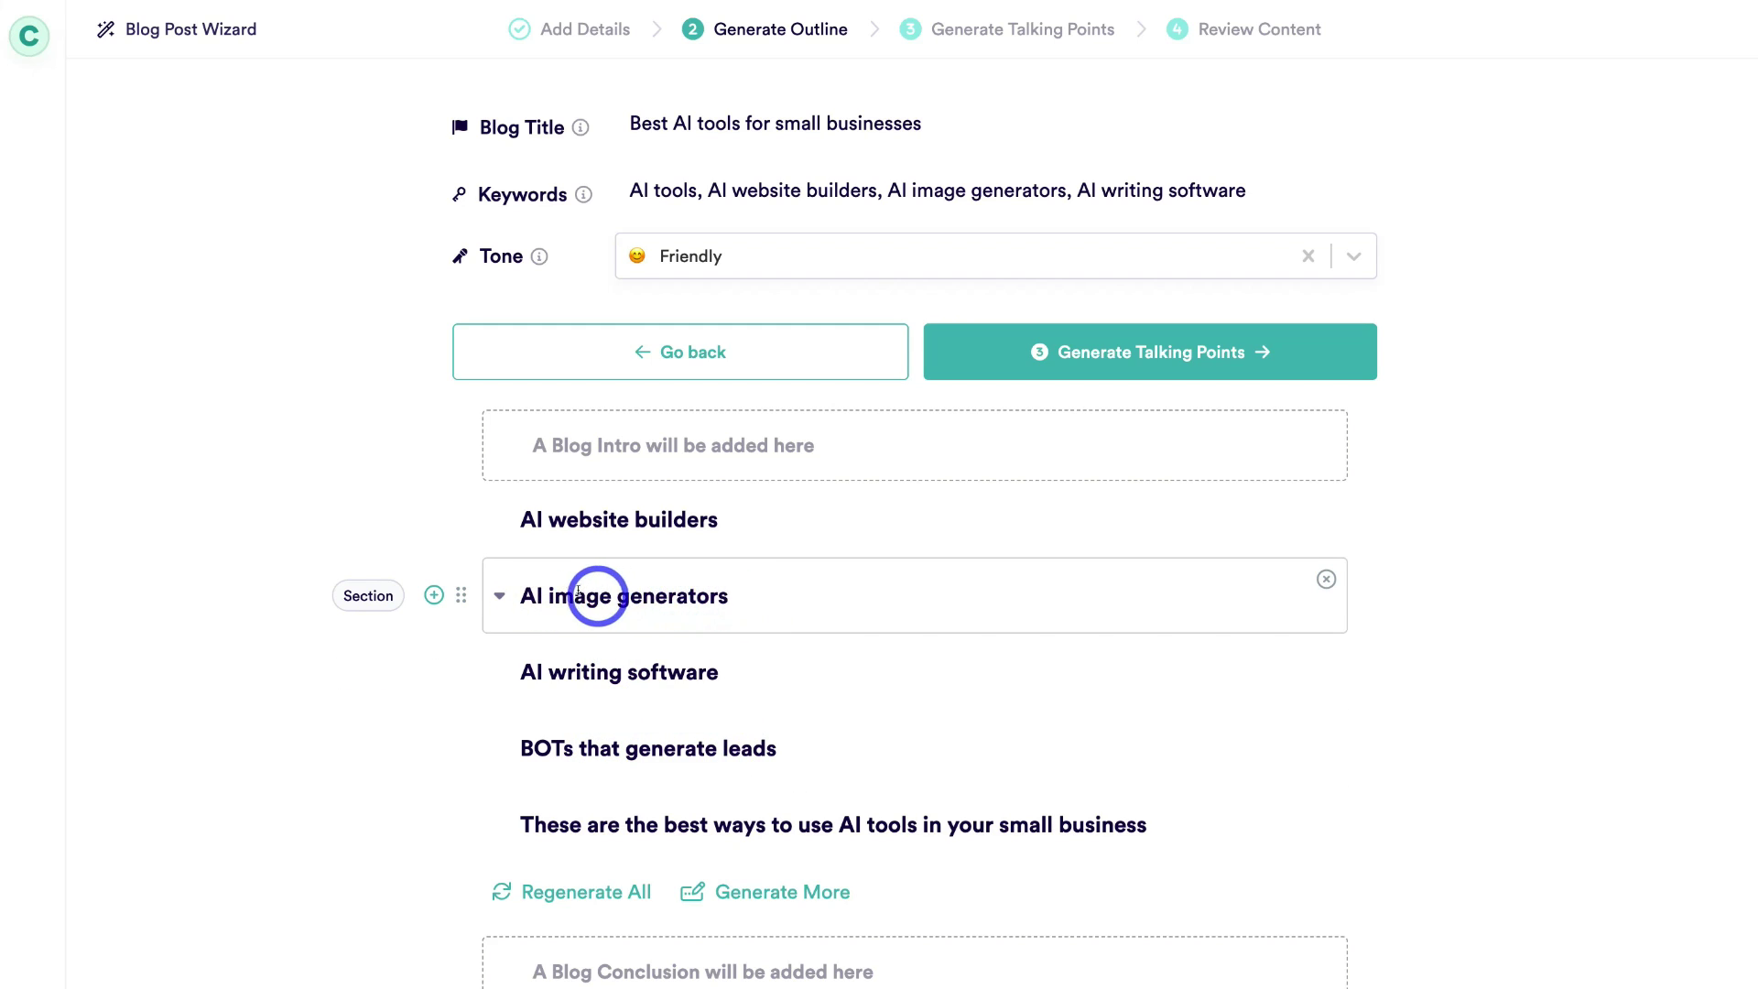
click(433, 595)
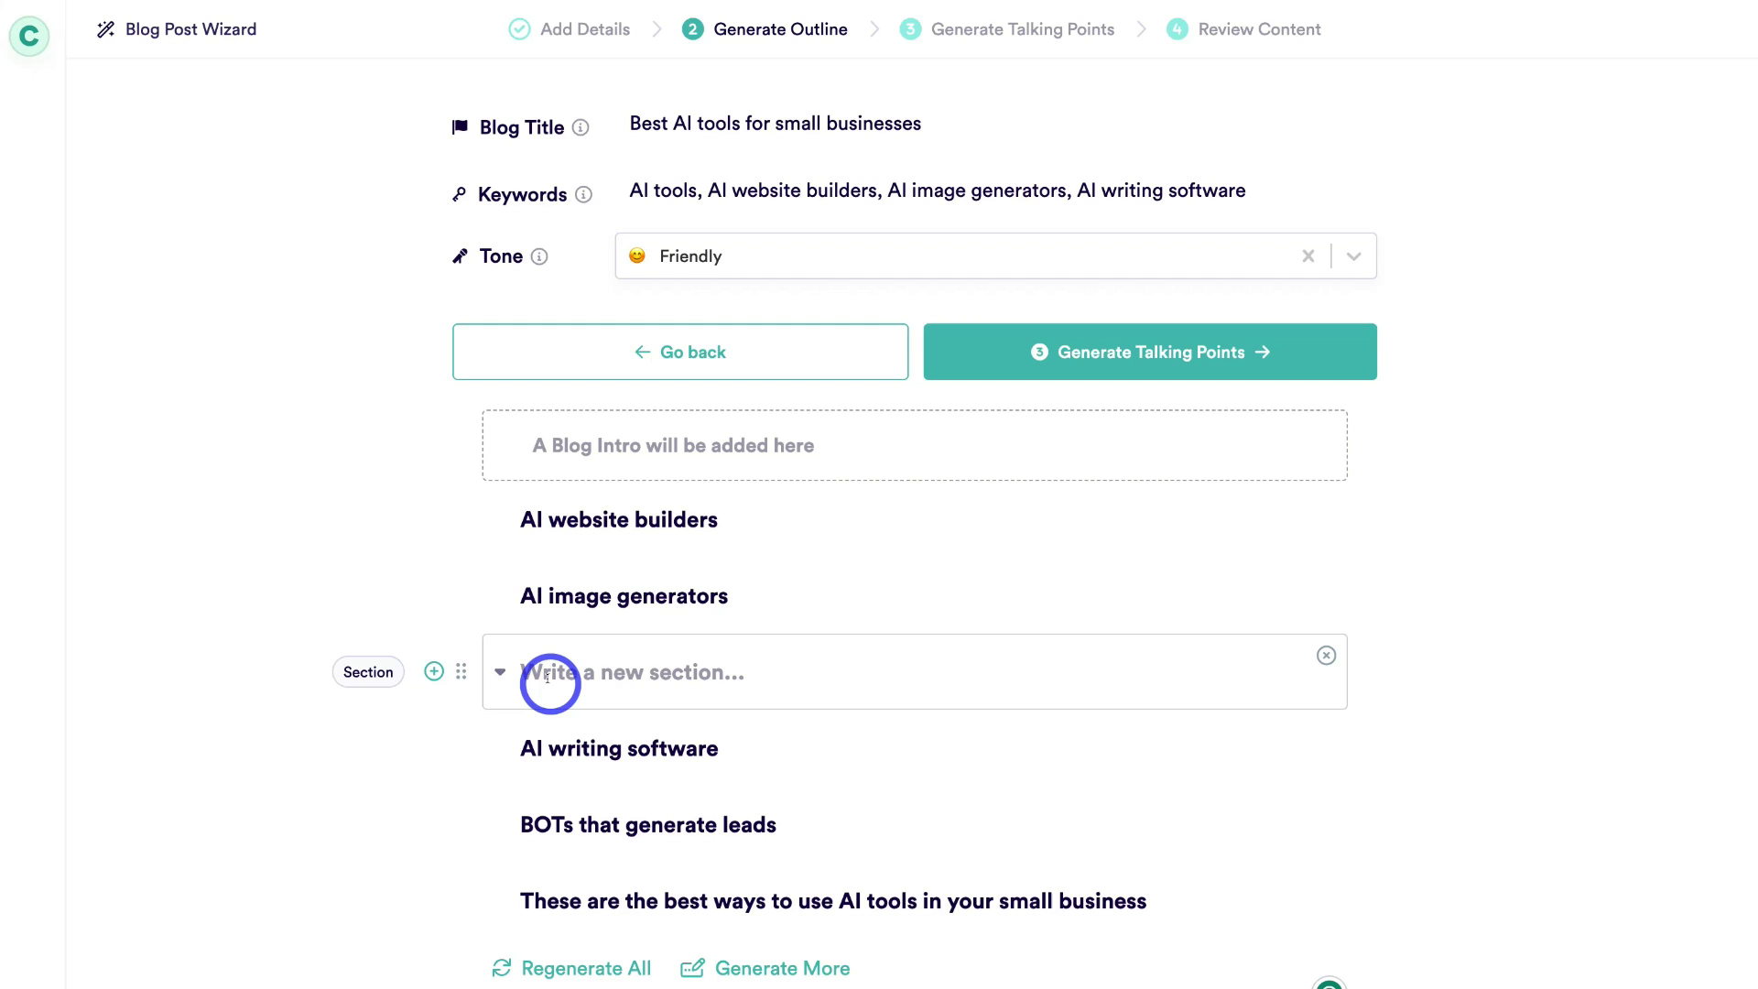
text(AI video generator)
drag(461, 671, 463, 798)
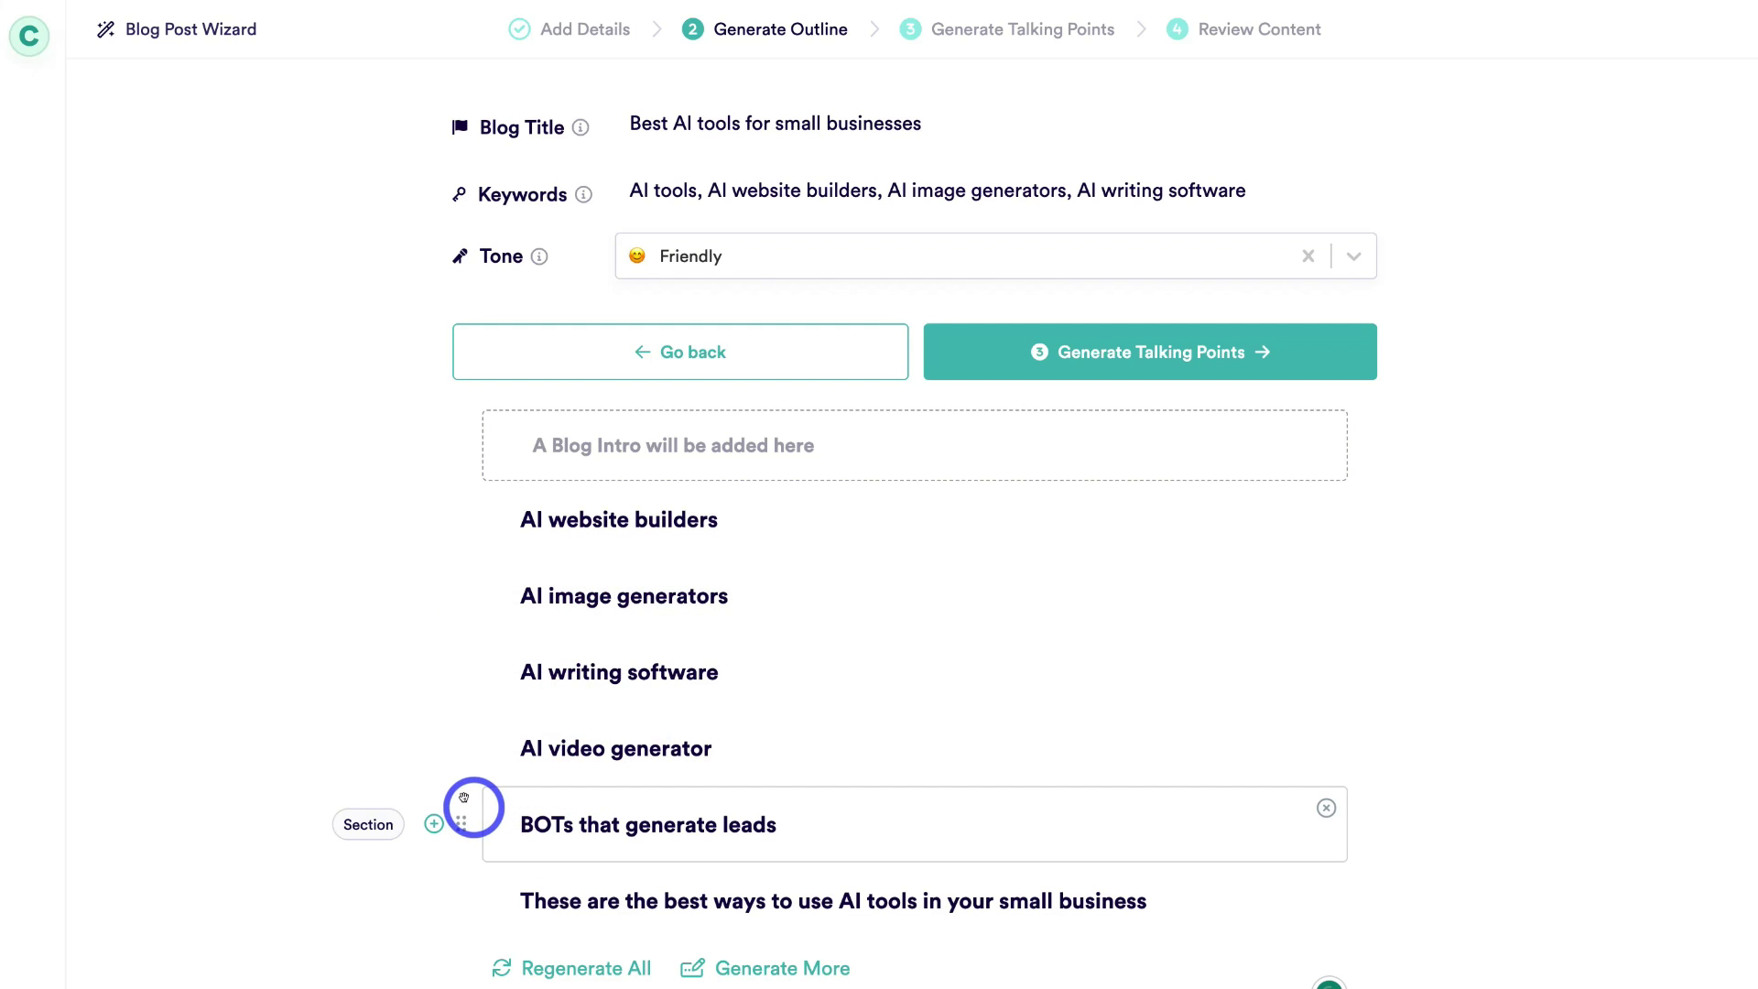
scroll(465, 797, down, 3)
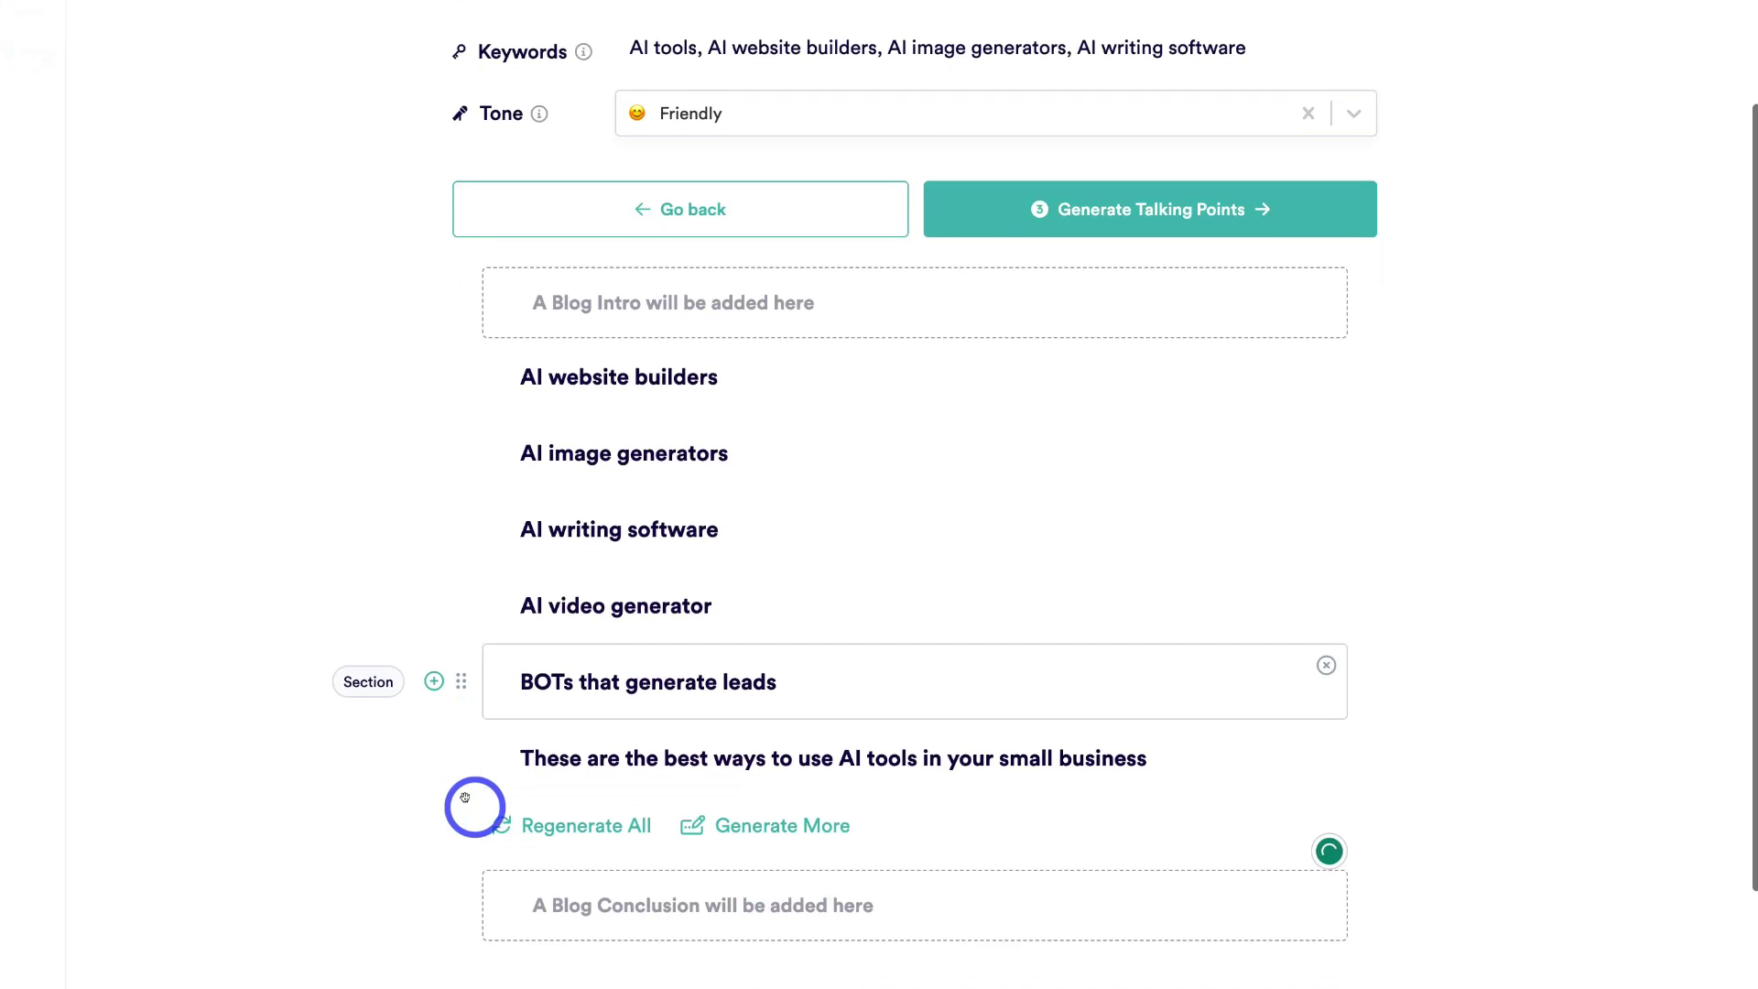
scroll(472, 808, up, 3)
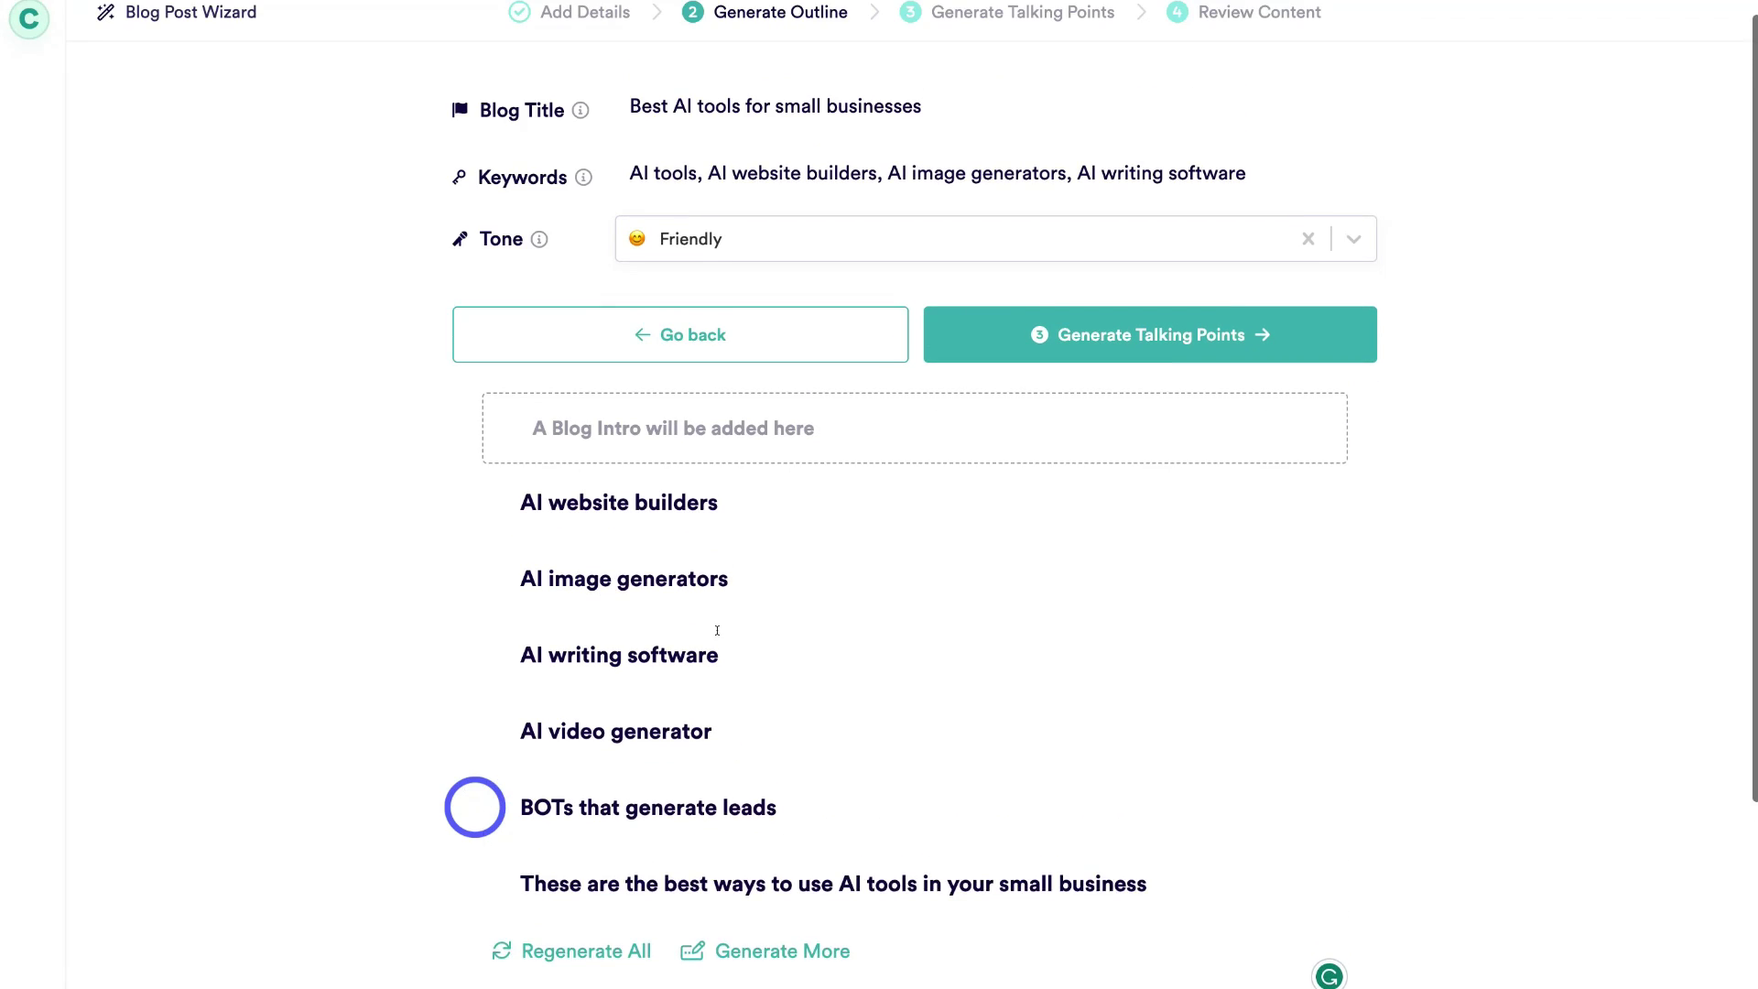
Step: Generate talking points for every outline section and review the bullets
click(1263, 352)
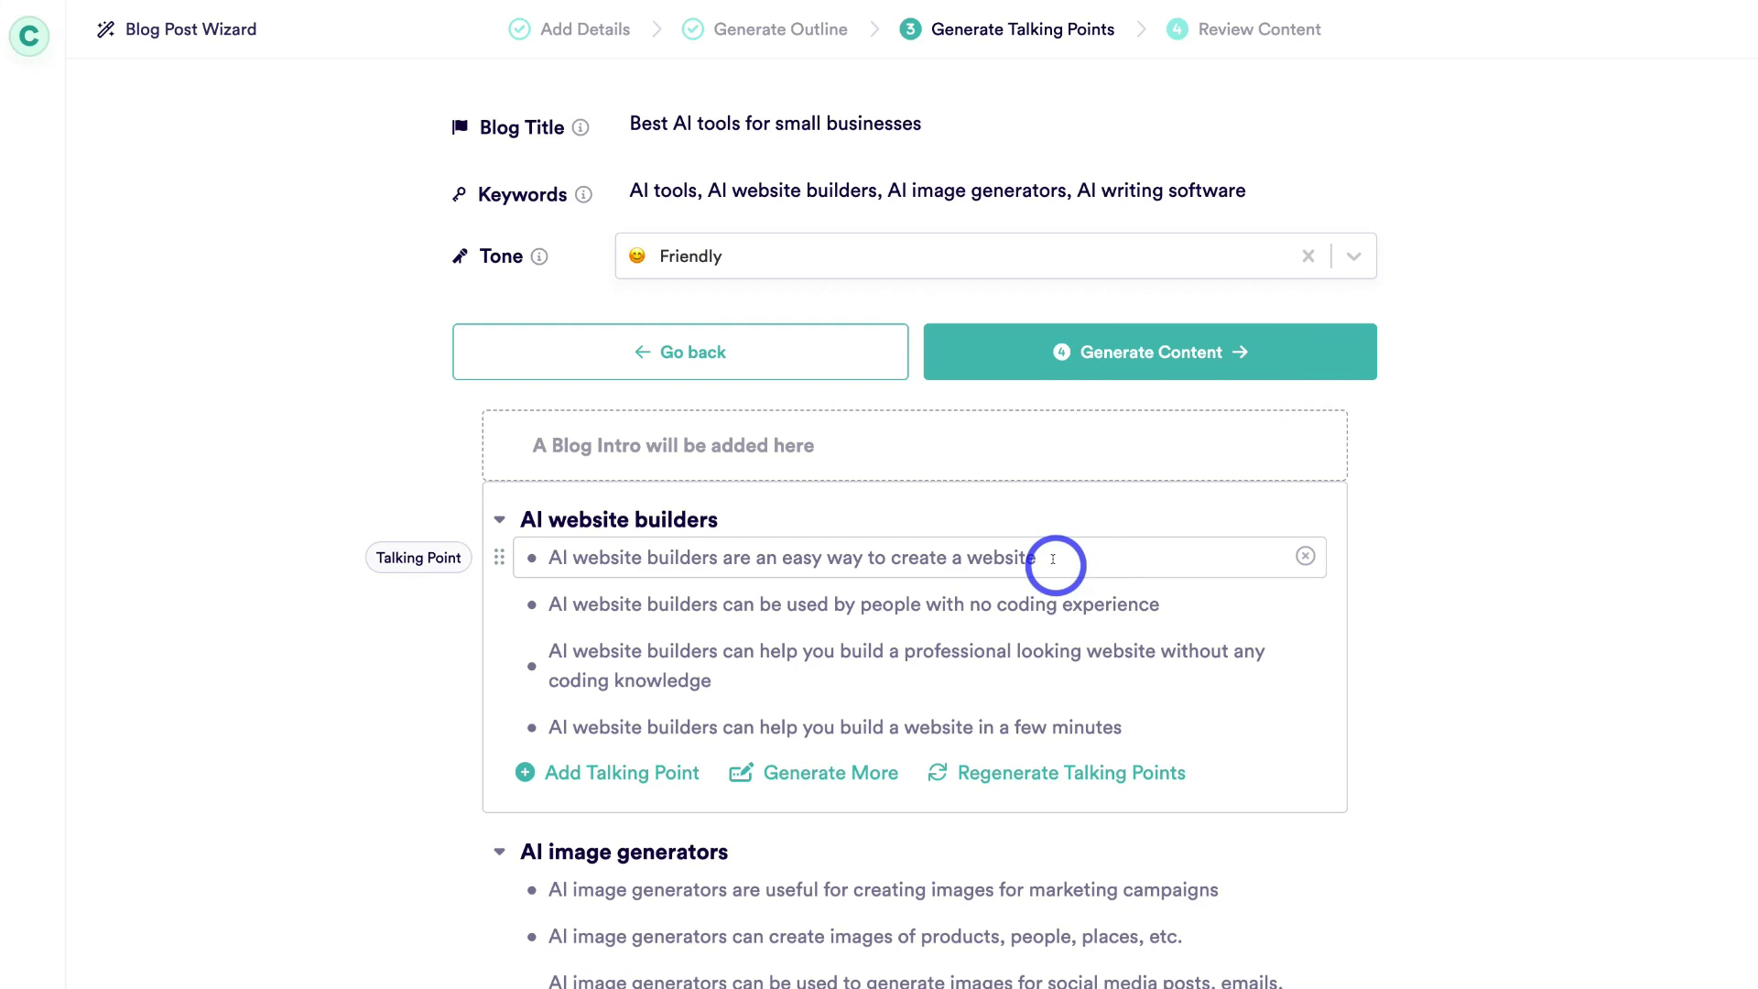
scroll(1040, 601, down, 1)
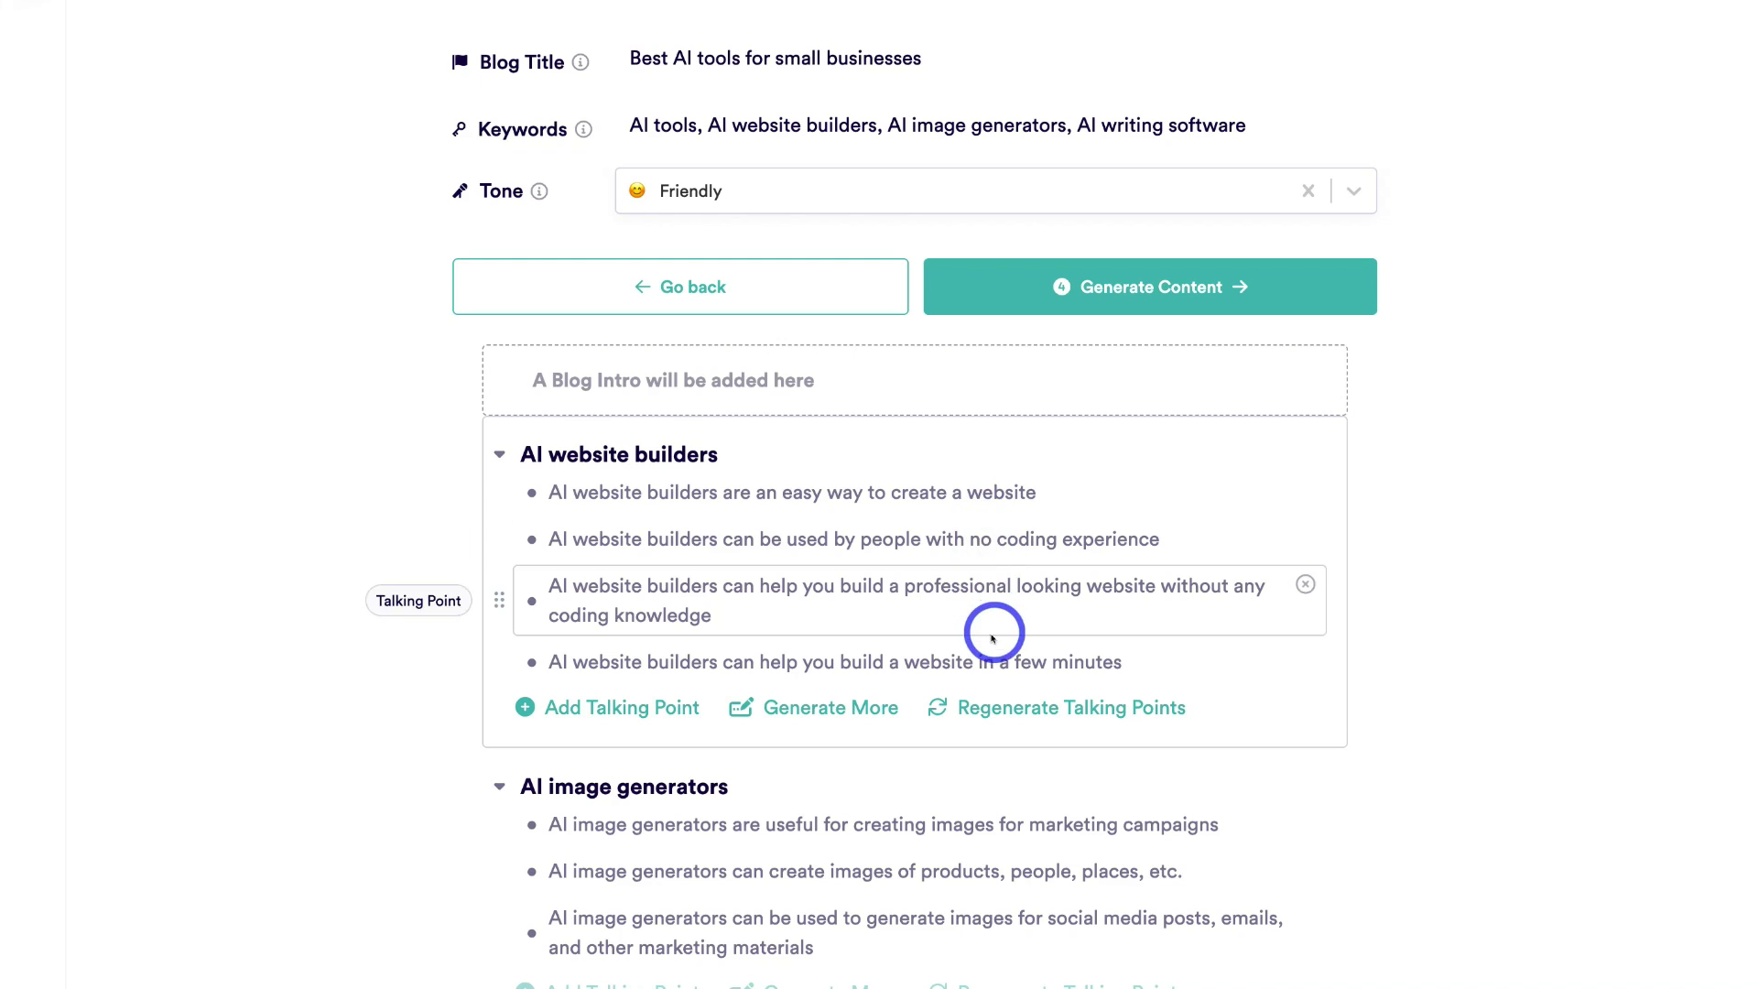
scroll(992, 638, down, 5)
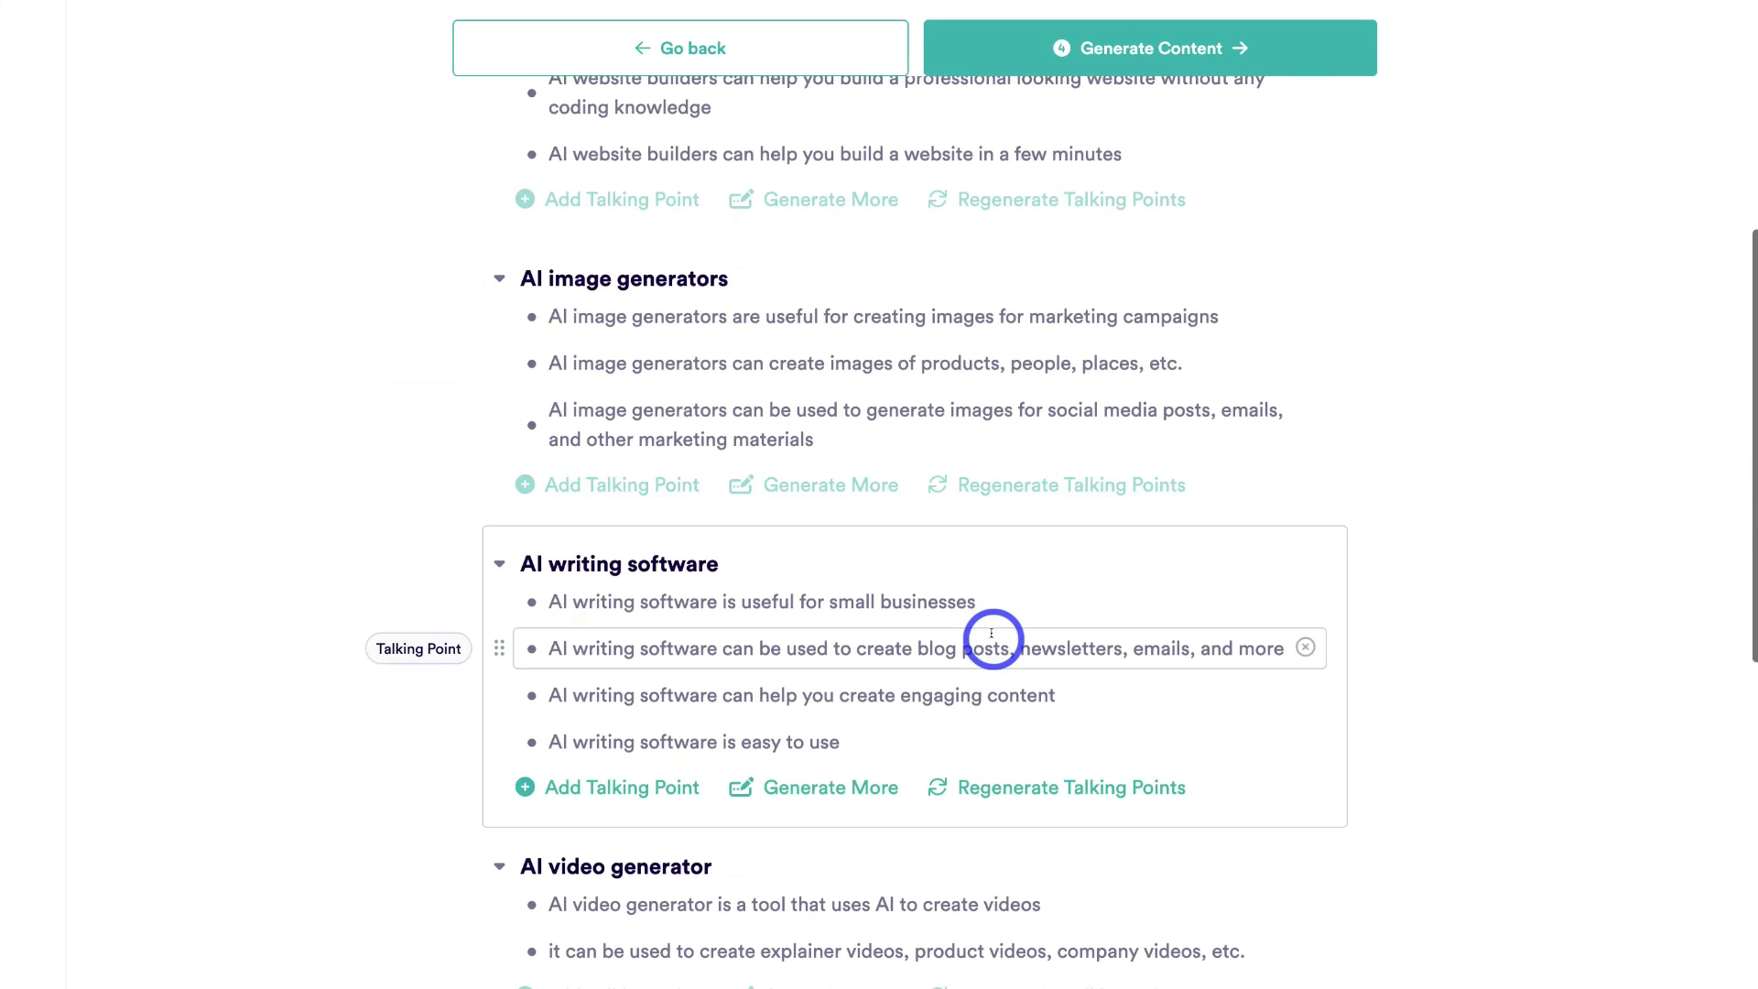
scroll(992, 638, down, 6)
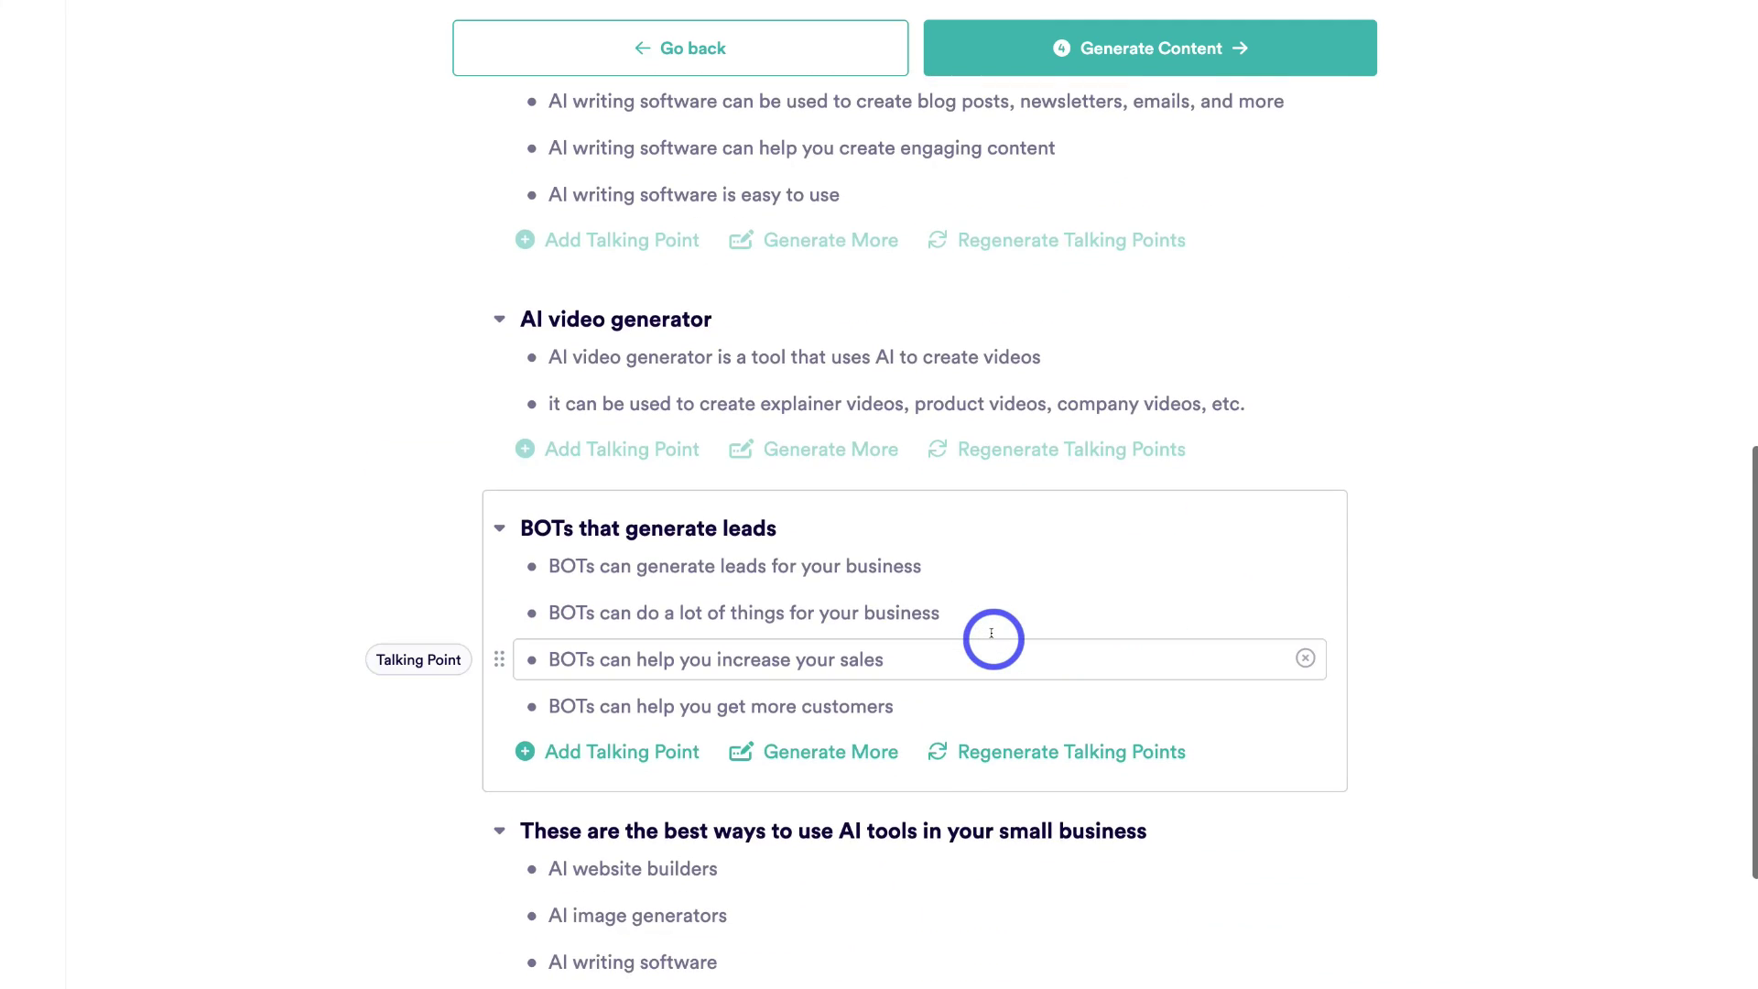
scroll(993, 638, down, 3)
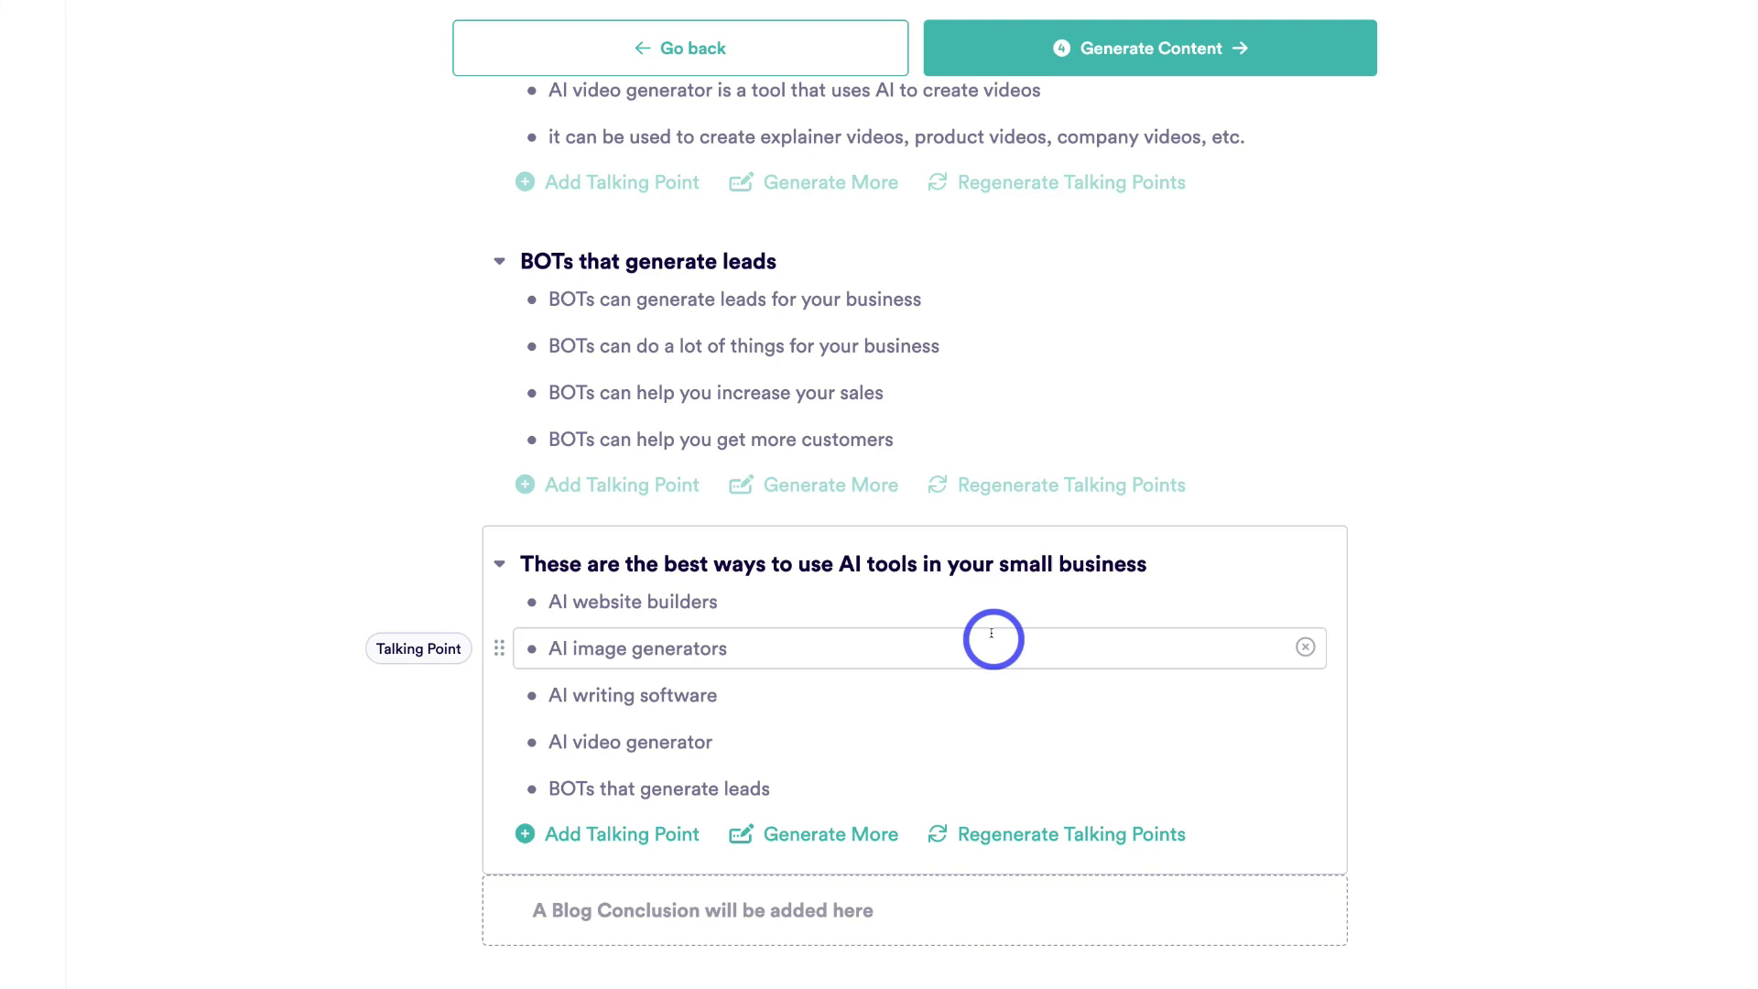
Step: Select the AI image generators talking point, then generate the full content from the talking points
click(916, 635)
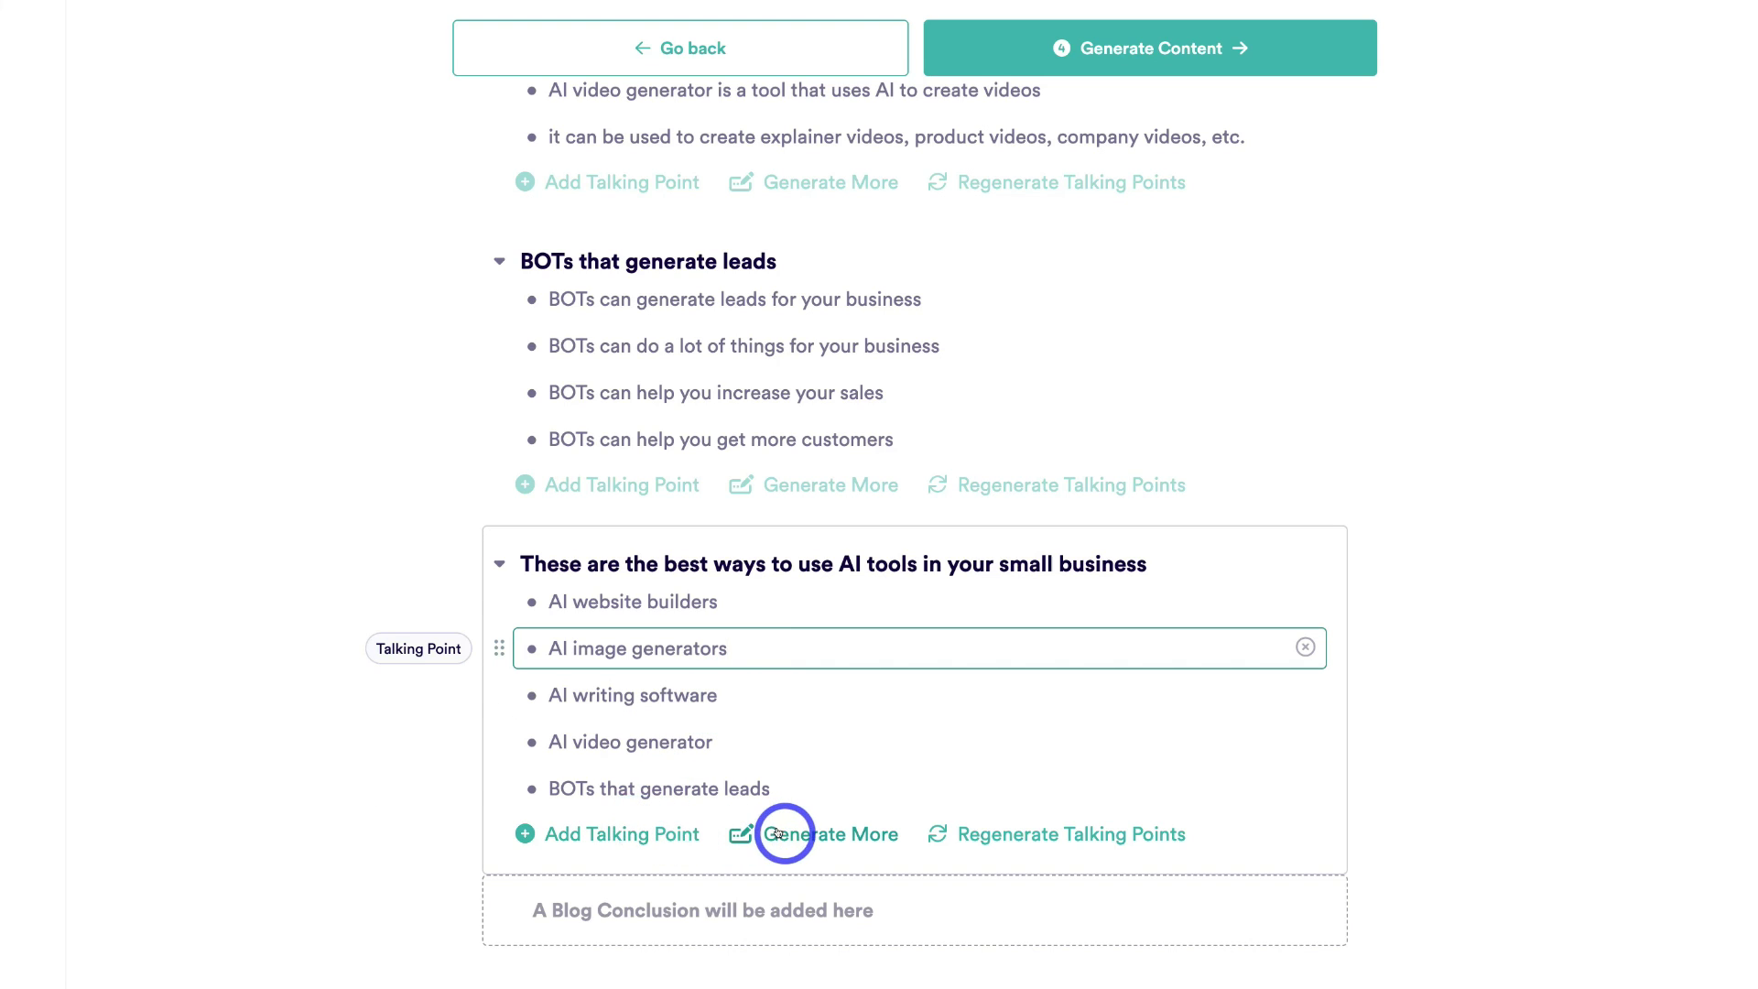
scroll(1033, 821, up, 20)
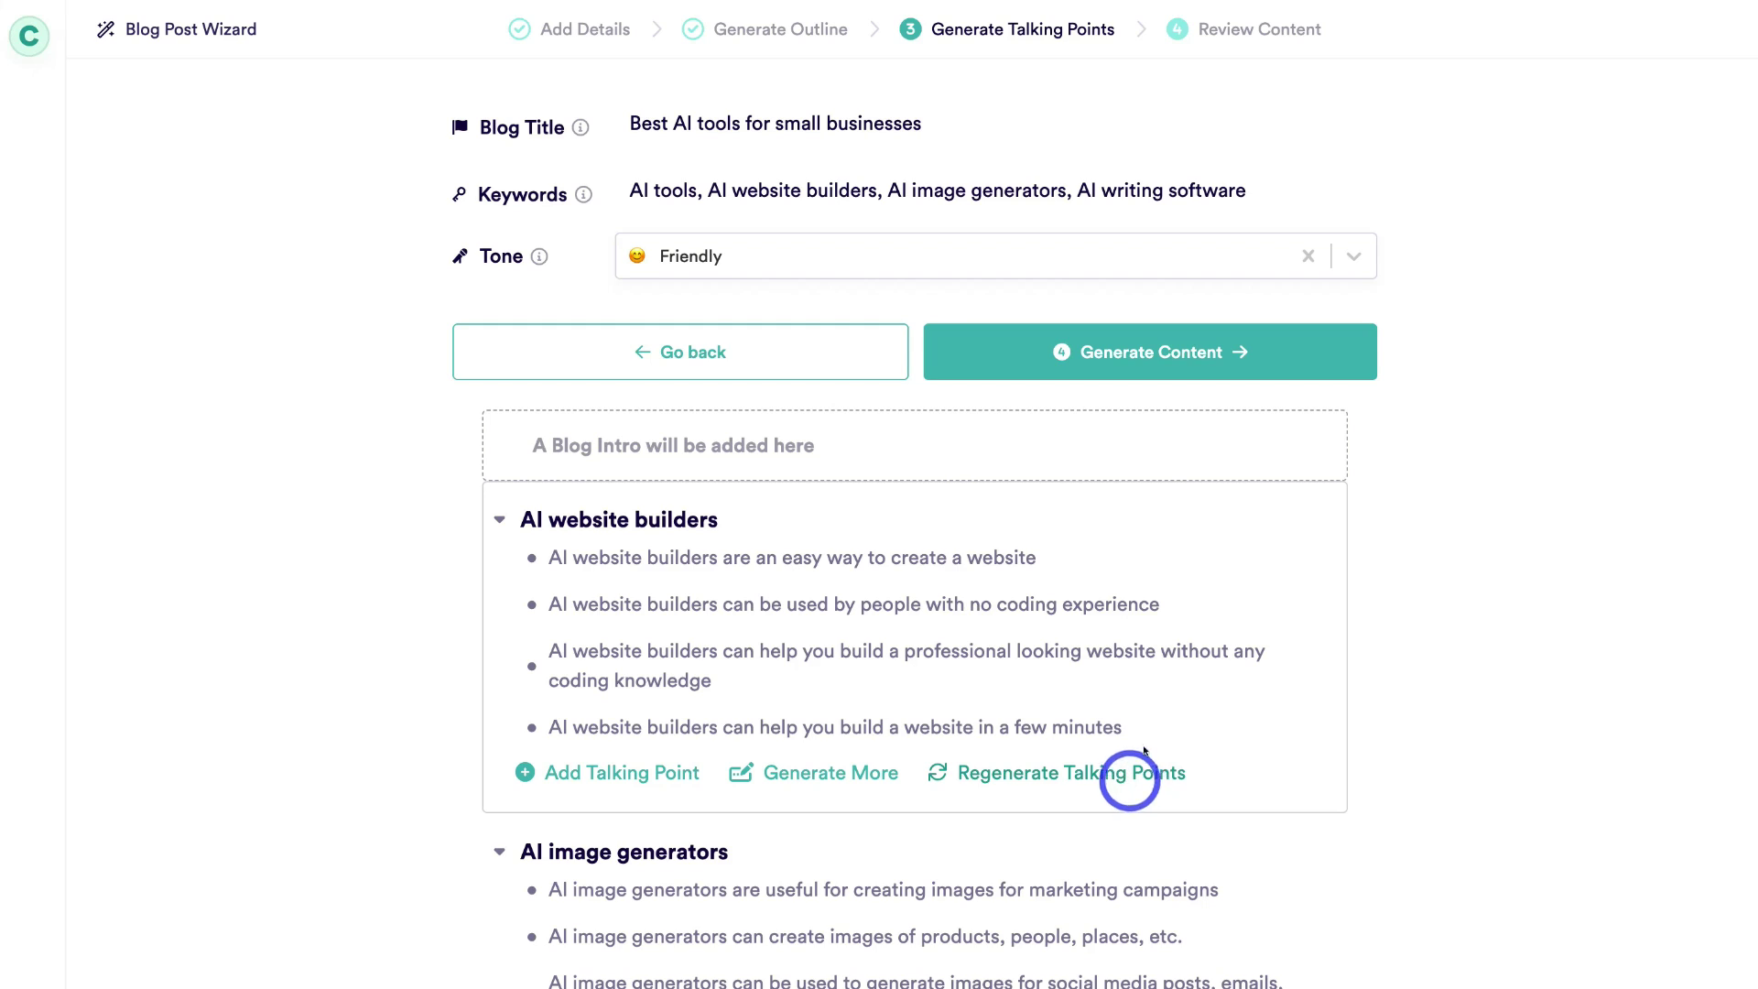
click(1138, 350)
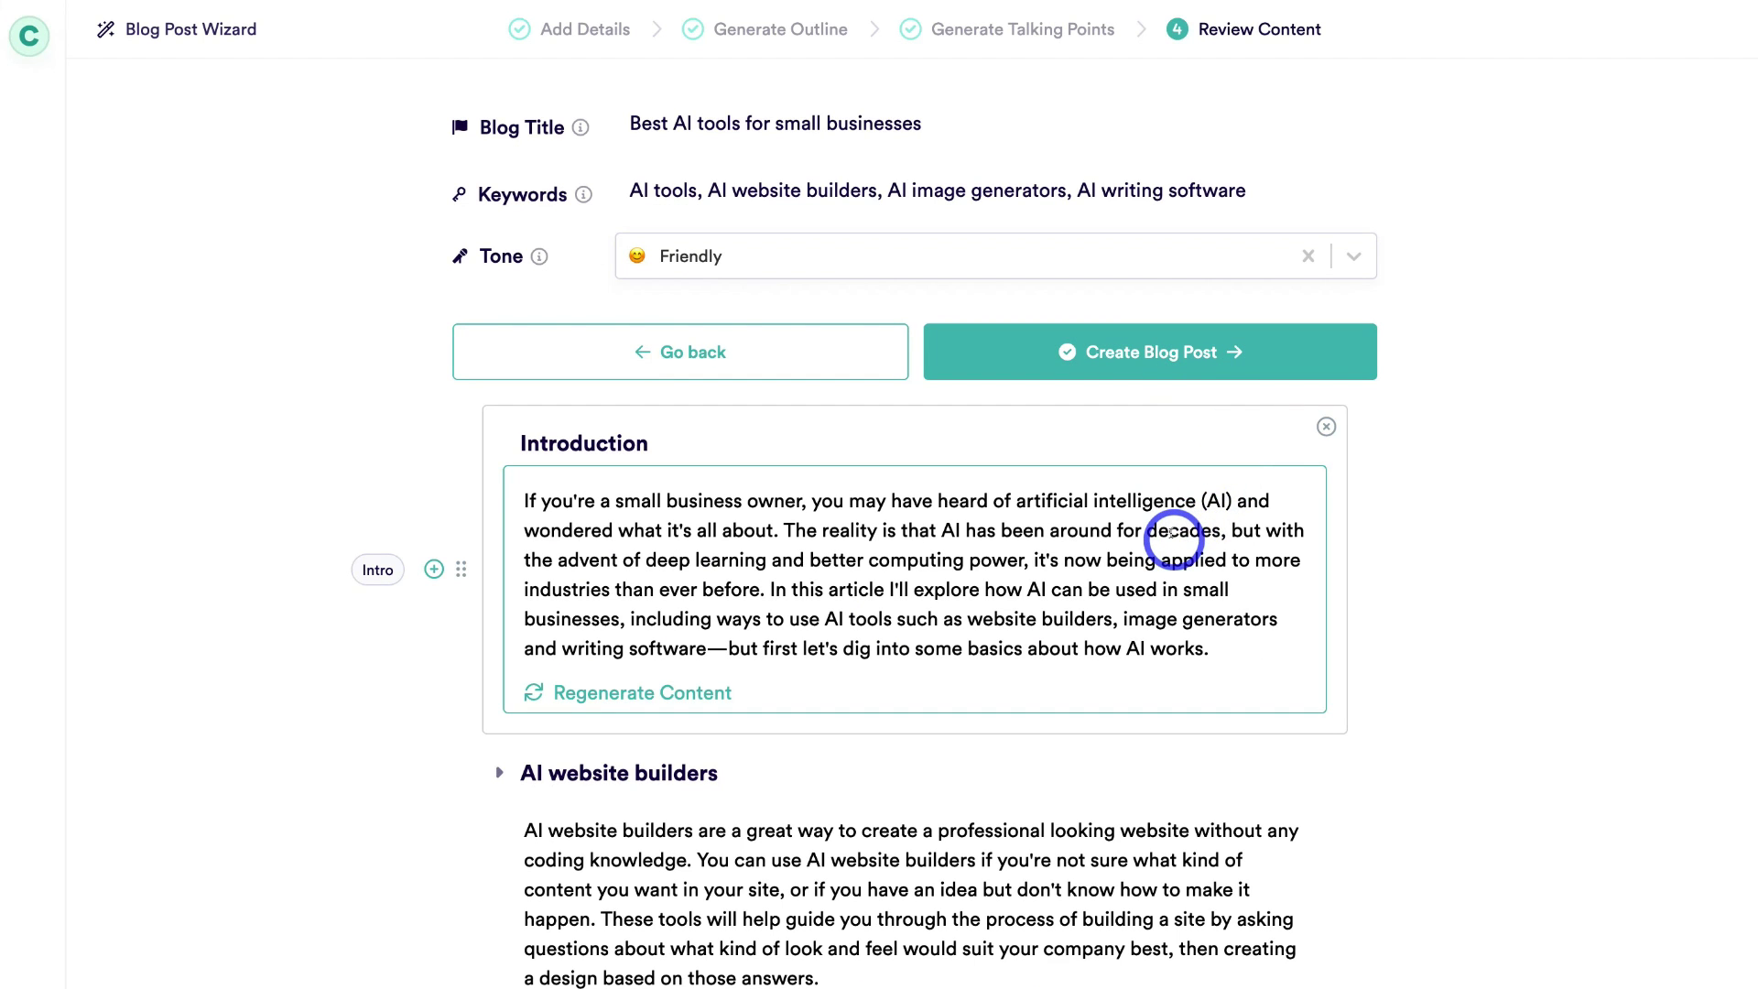
Step: Review the drafted introduction, sections through 'AI video generator' and the conclusion, then return to the top
scroll(1171, 536, down, 10)
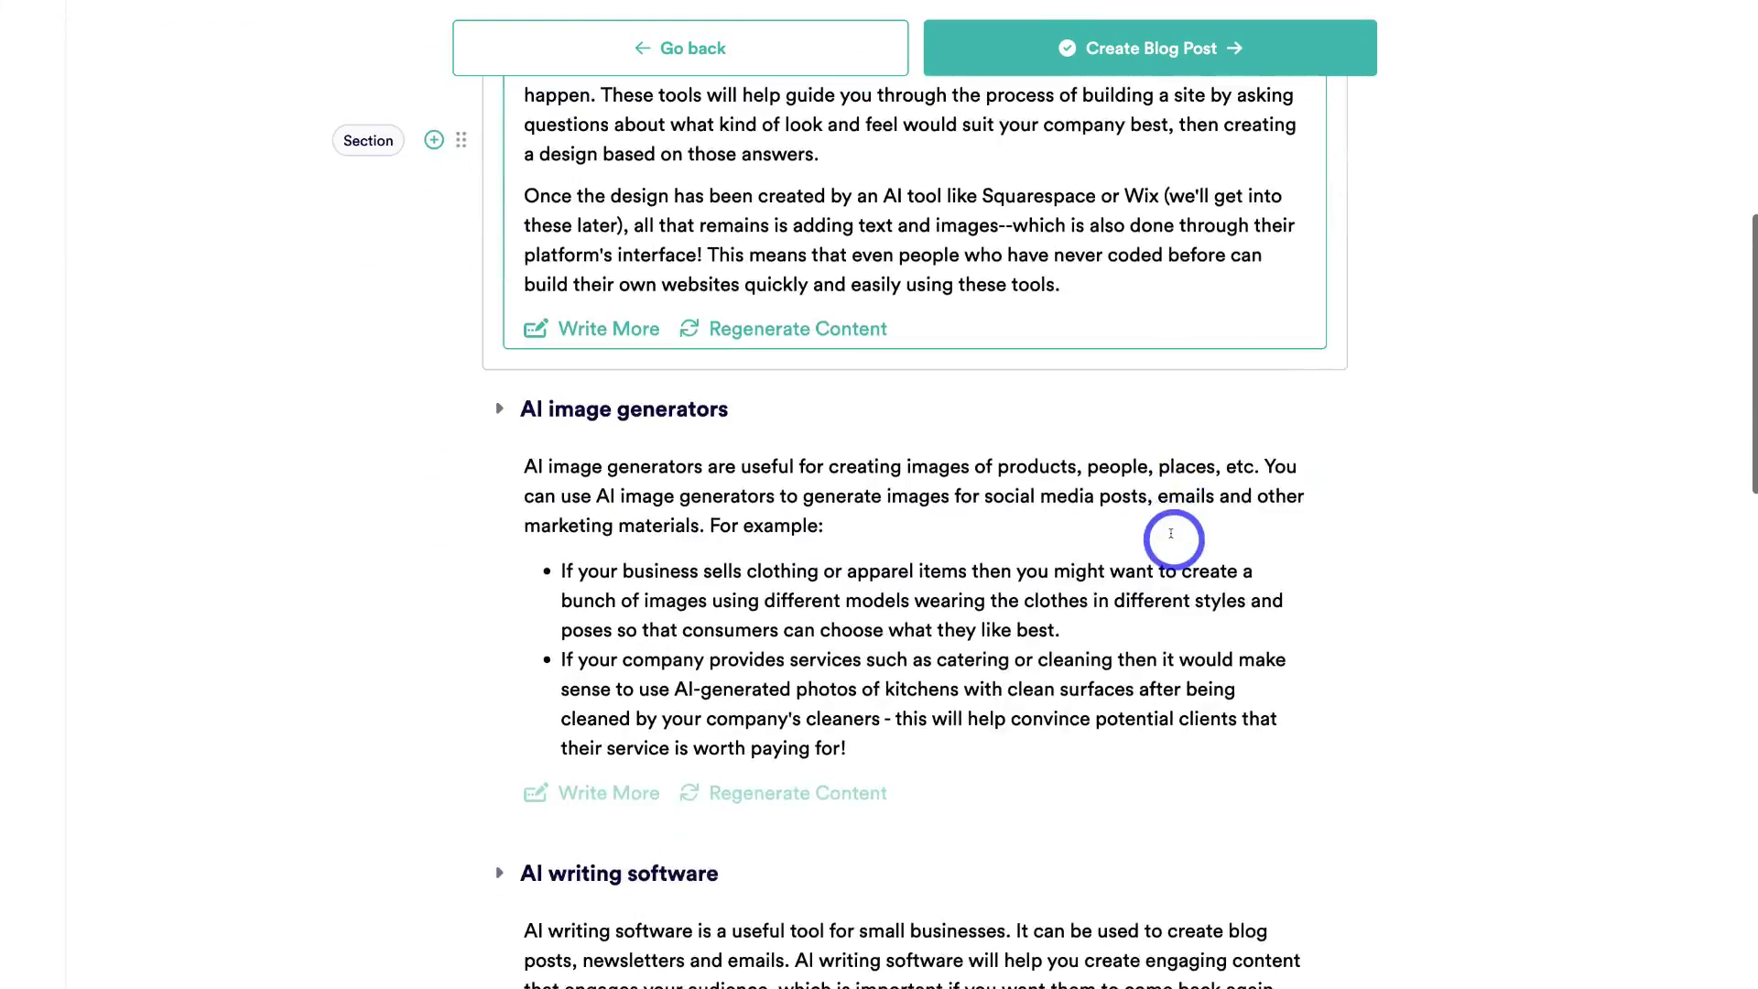
scroll(1172, 537, down, 8)
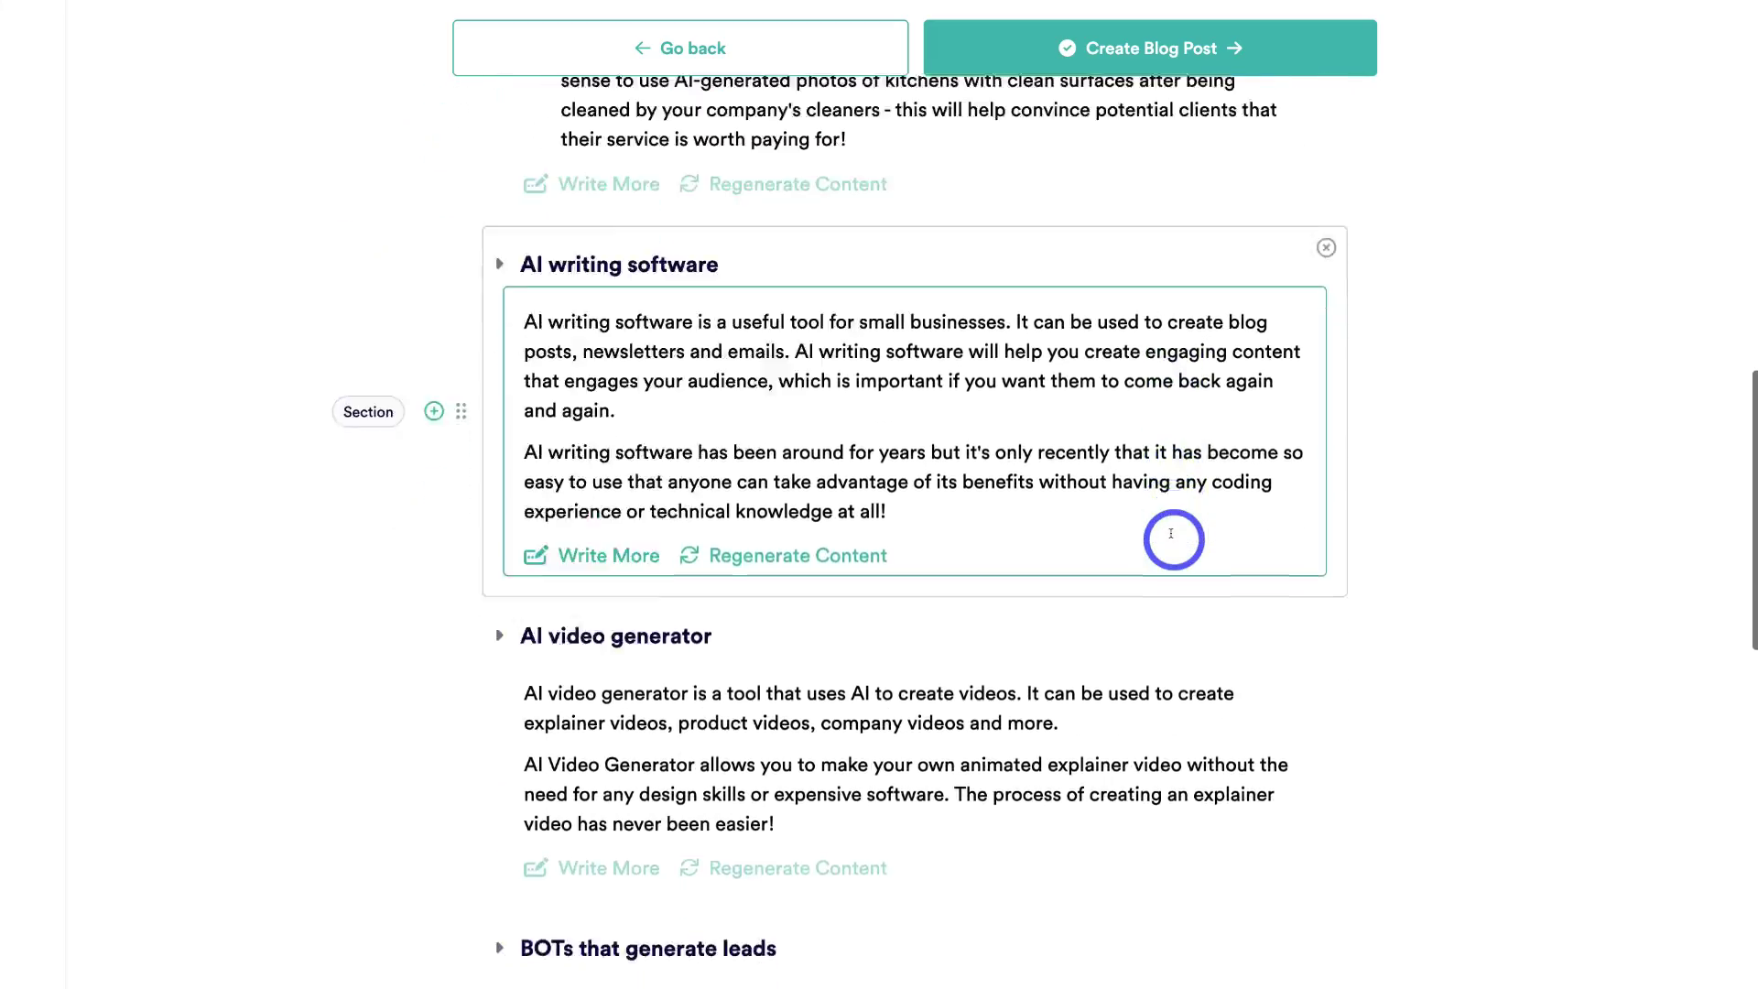
scroll(1171, 537, down, 6)
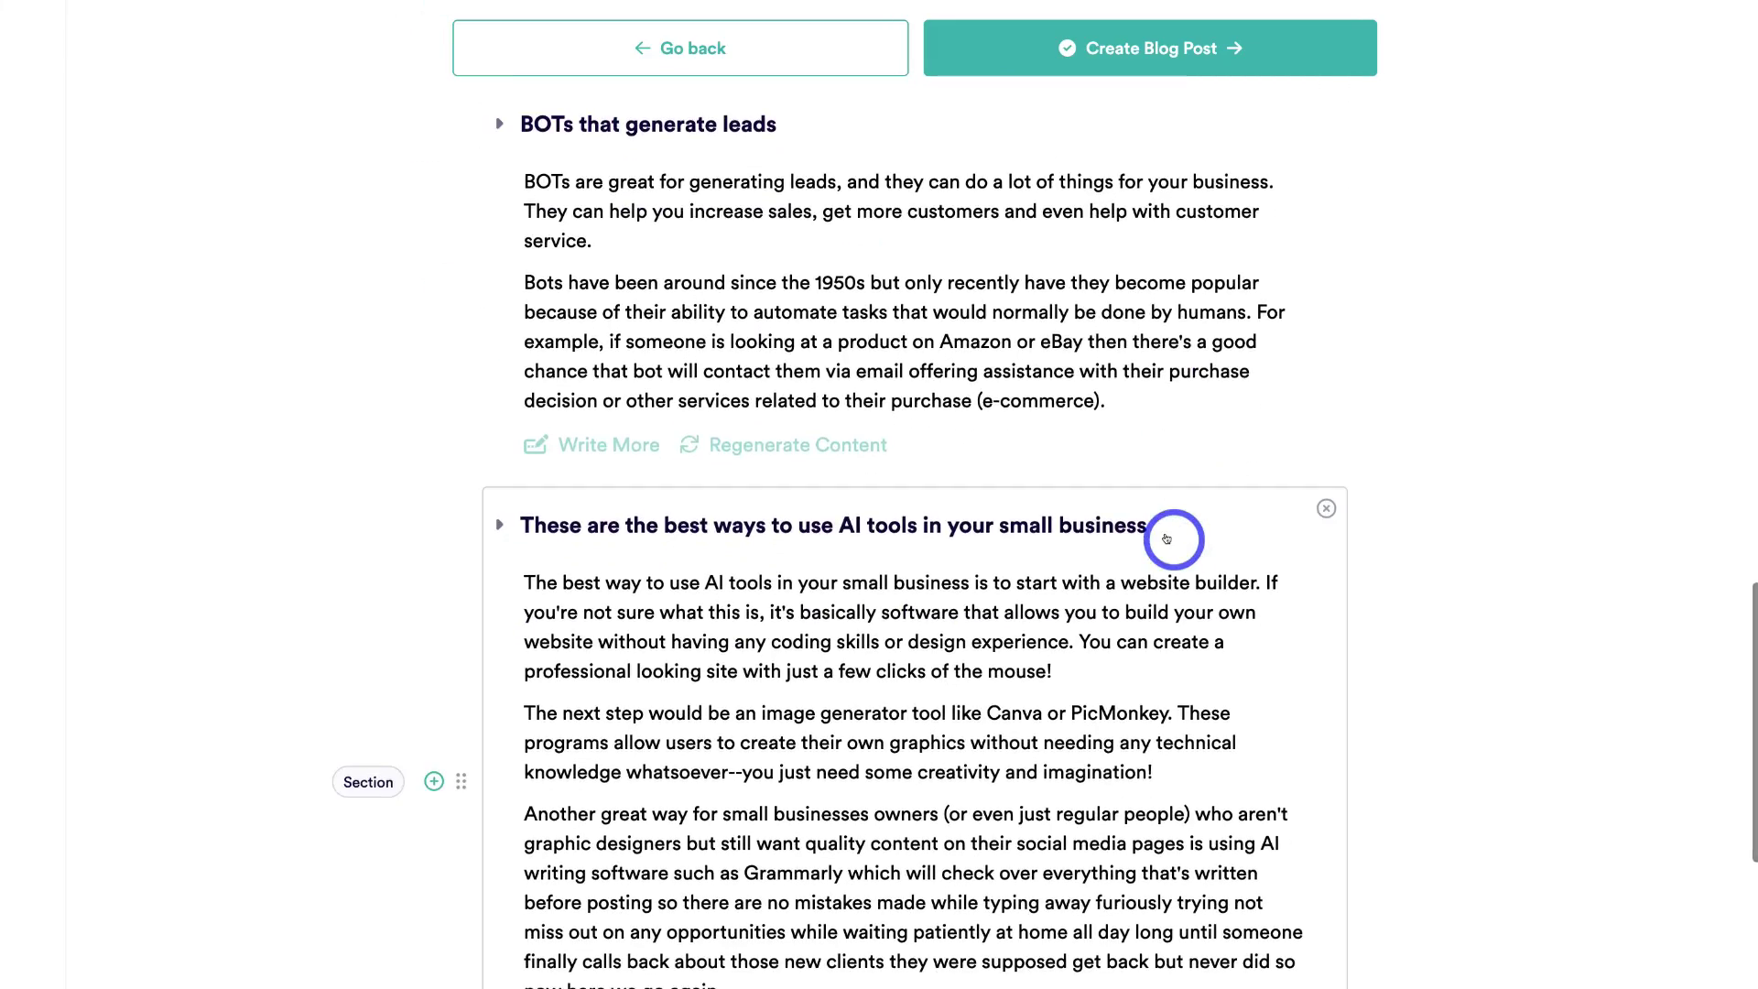
scroll(1167, 538, down, 4)
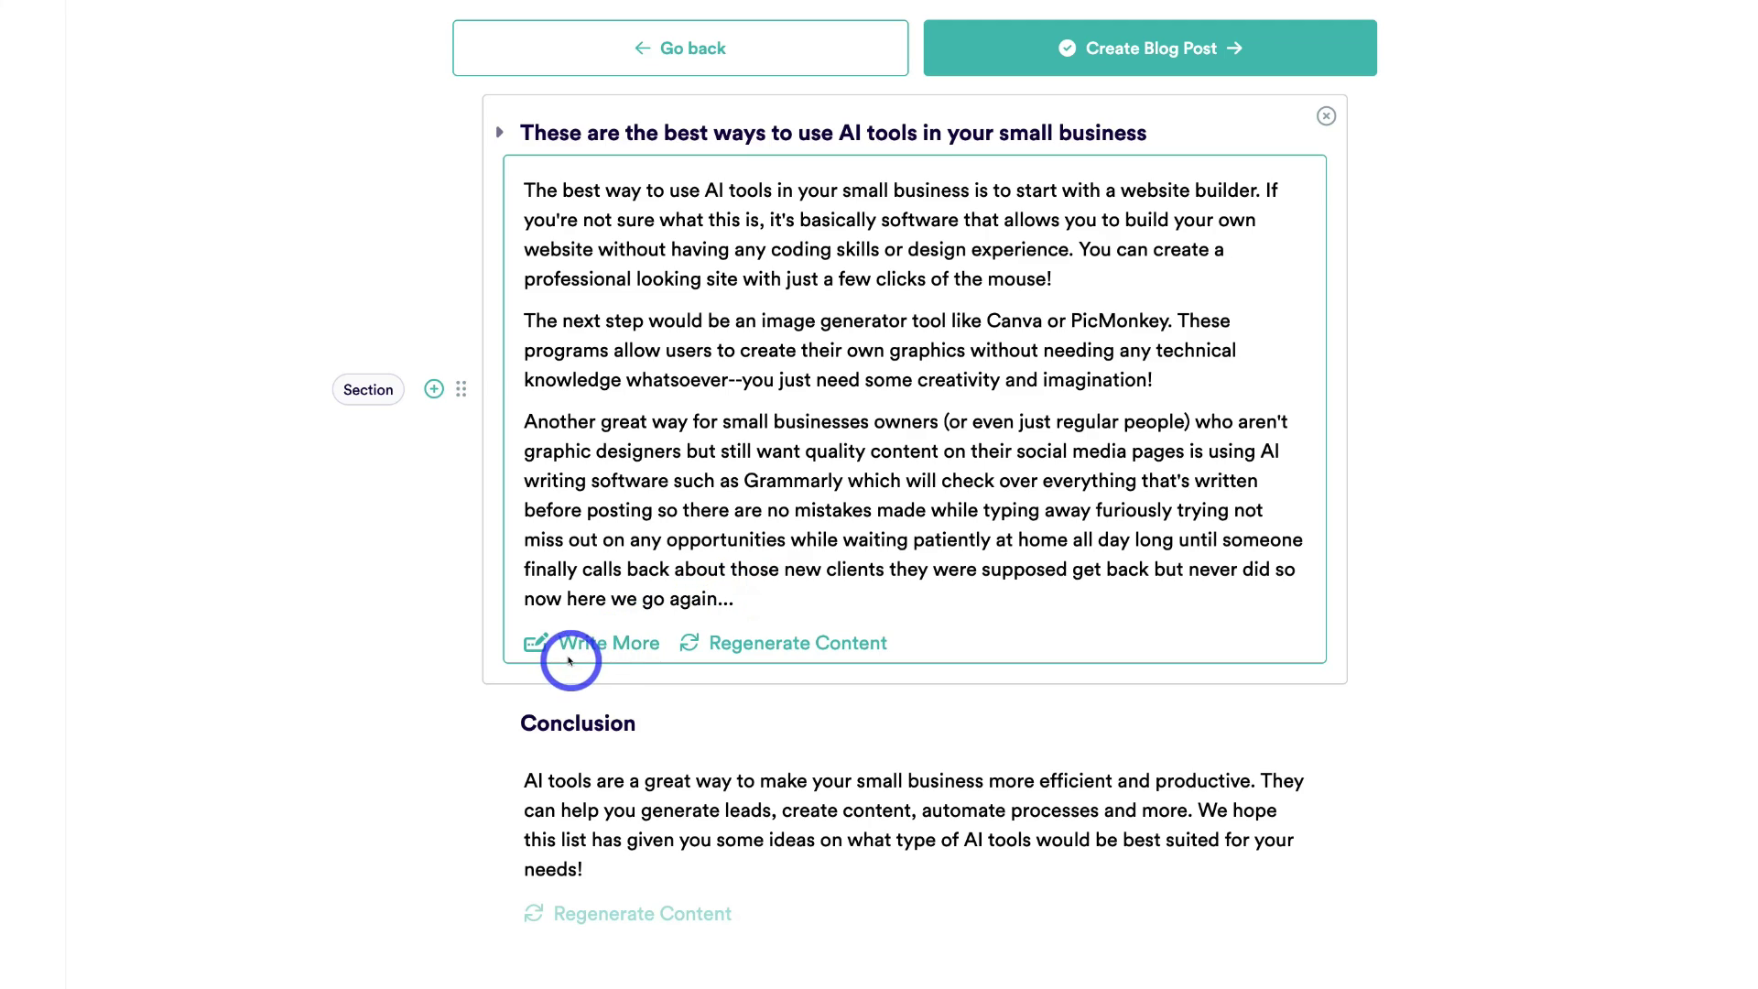
click(756, 451)
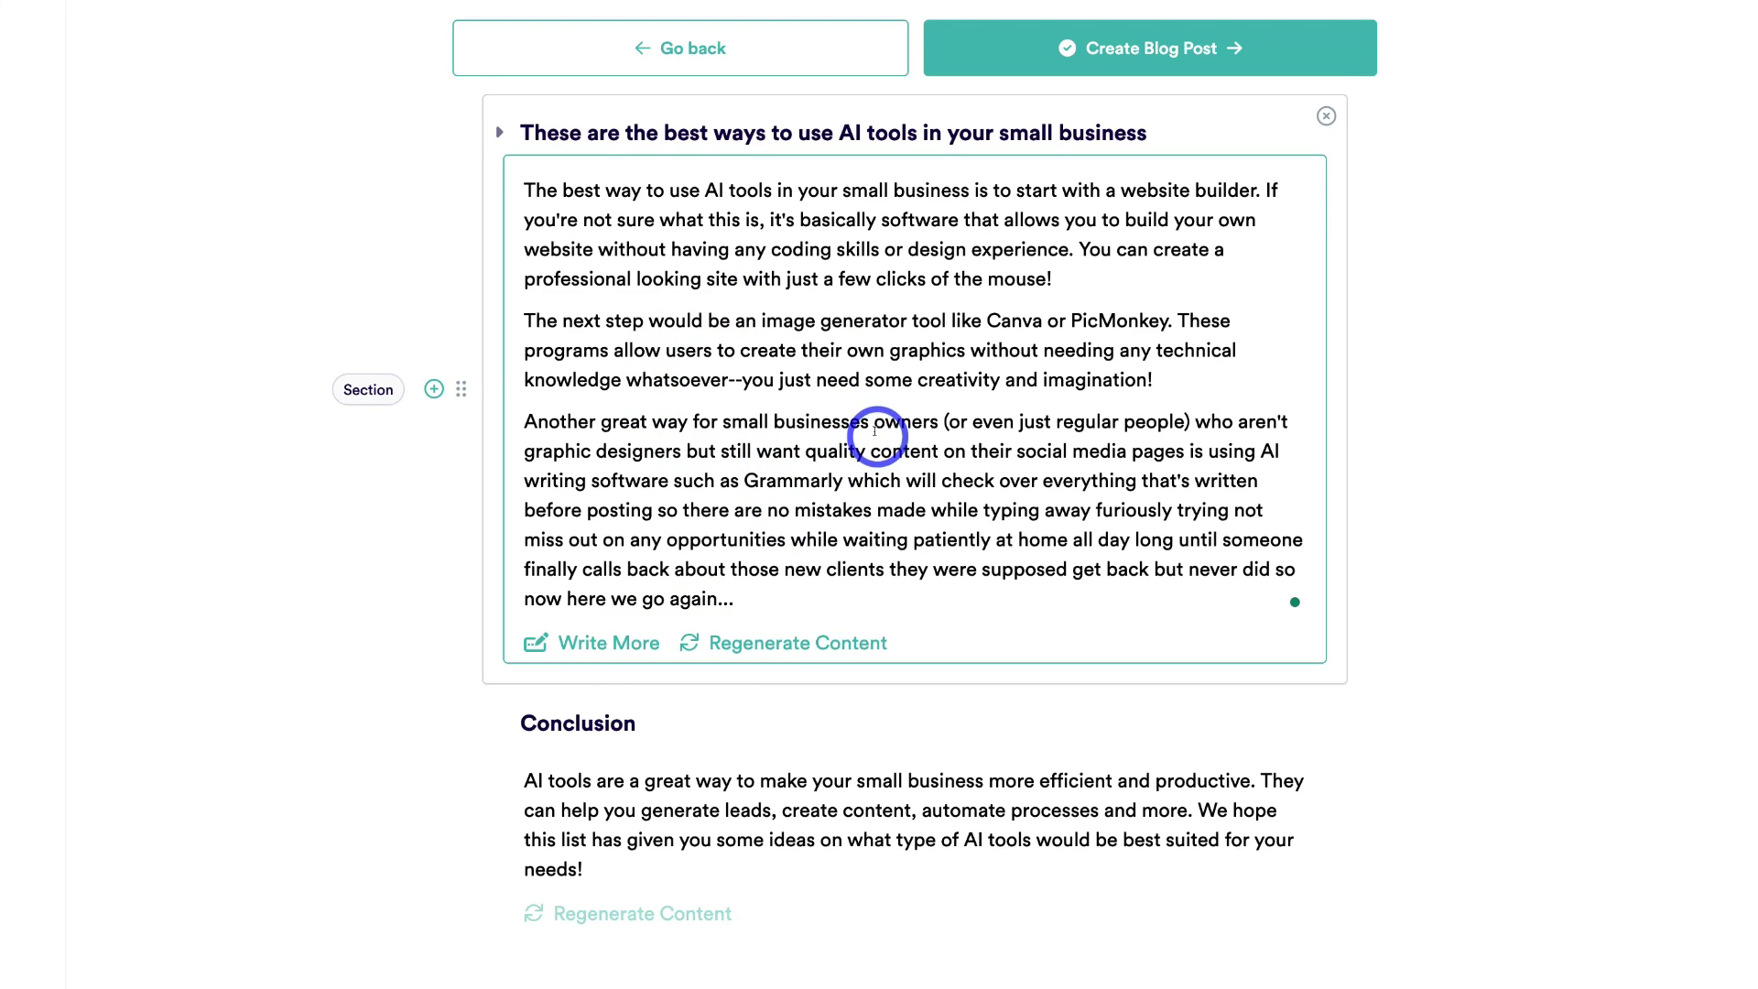
scroll(874, 449, down, 2)
scroll(855, 604, up, 5)
scroll(853, 611, up, 10)
scroll(853, 611, up, 10)
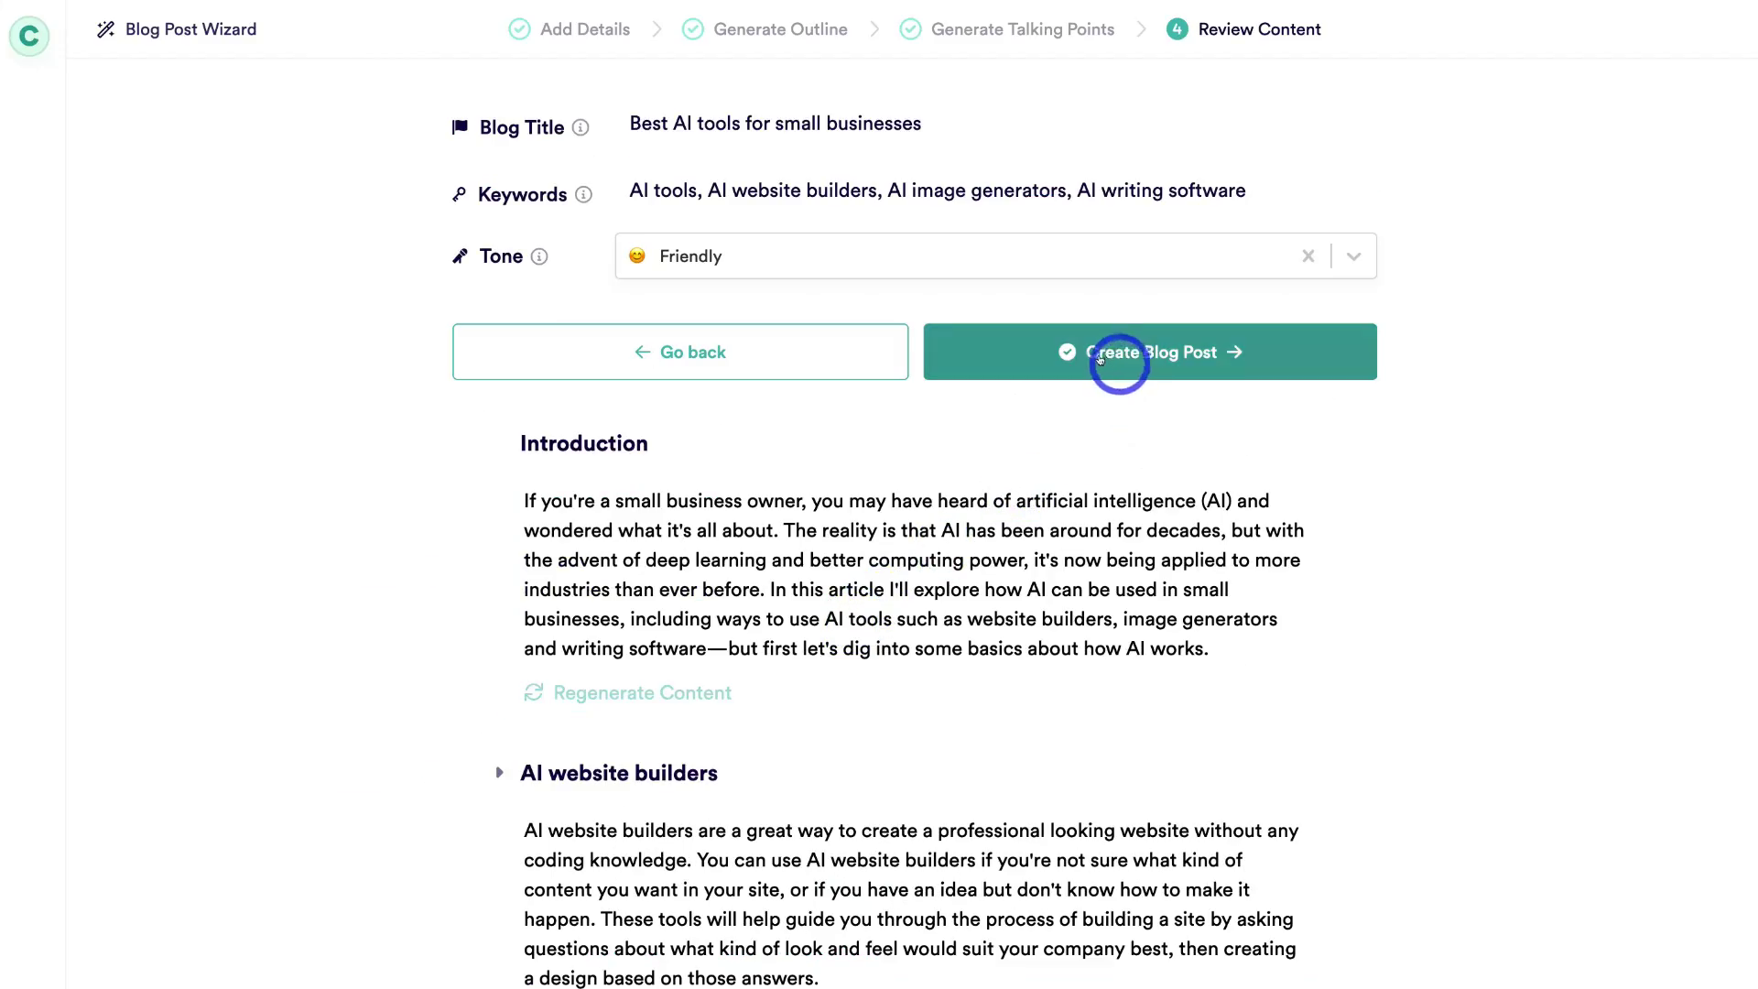
Step: Create the 'Best AI tools for small businesses' post and open the chat workspace beside it
click(1157, 349)
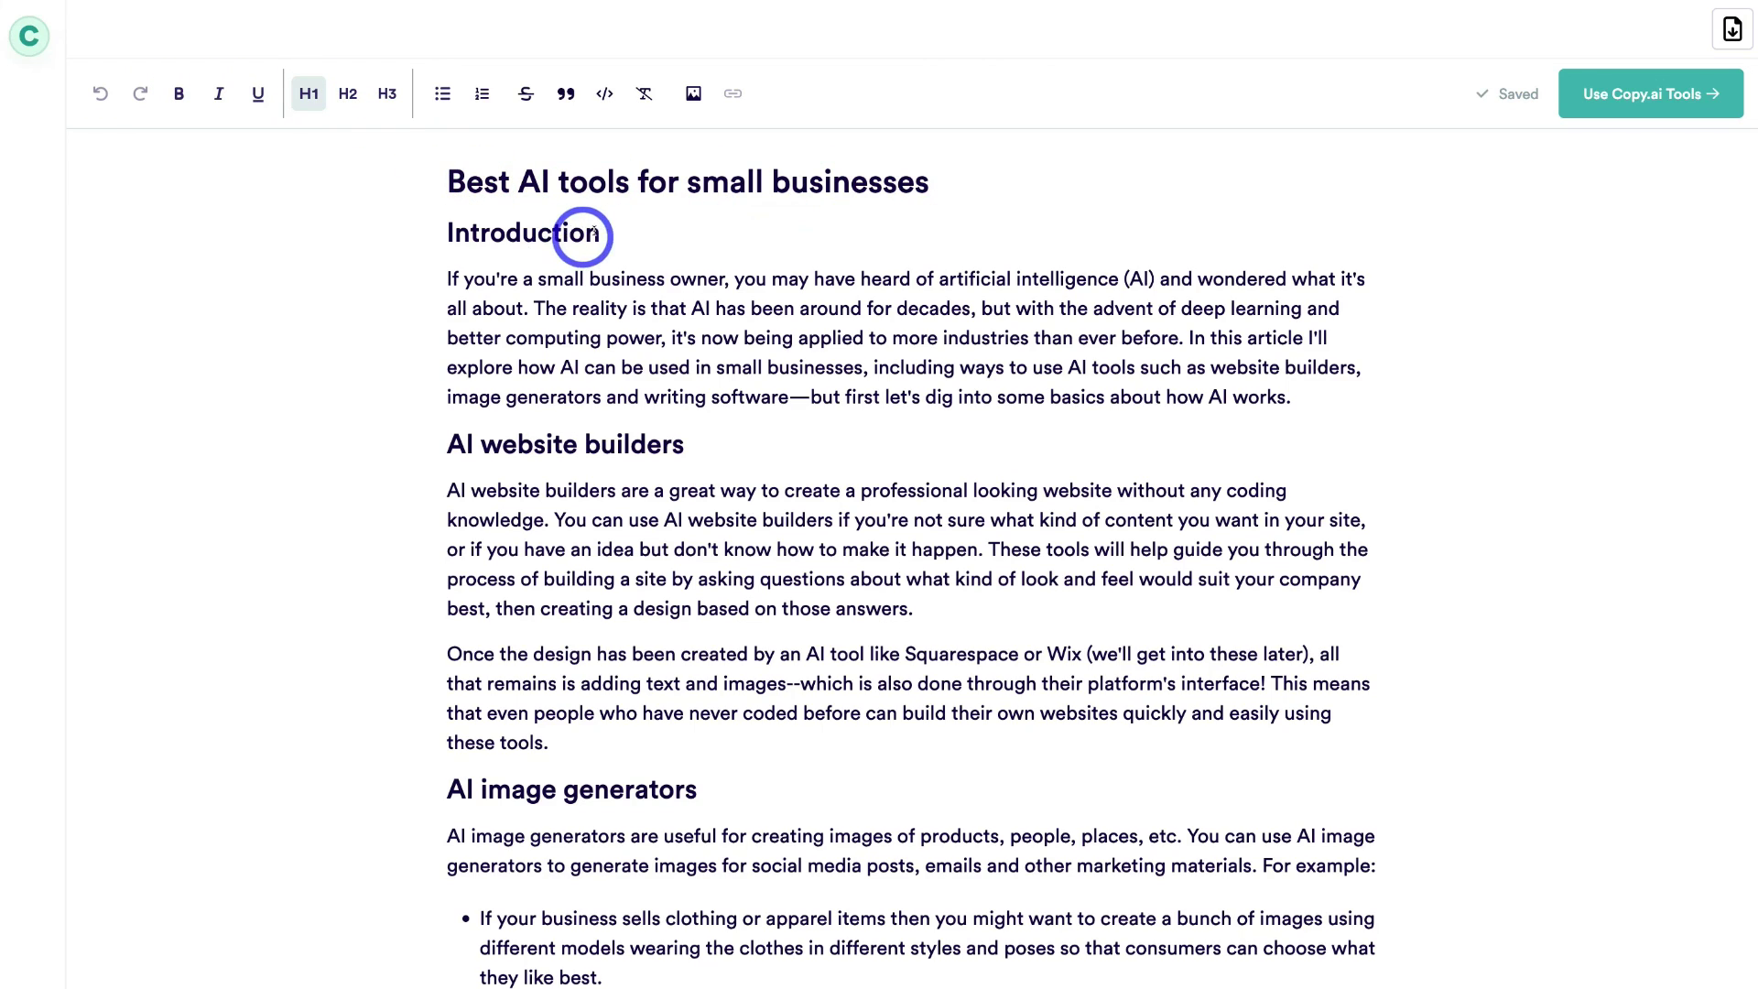
scroll(589, 478, down, 3)
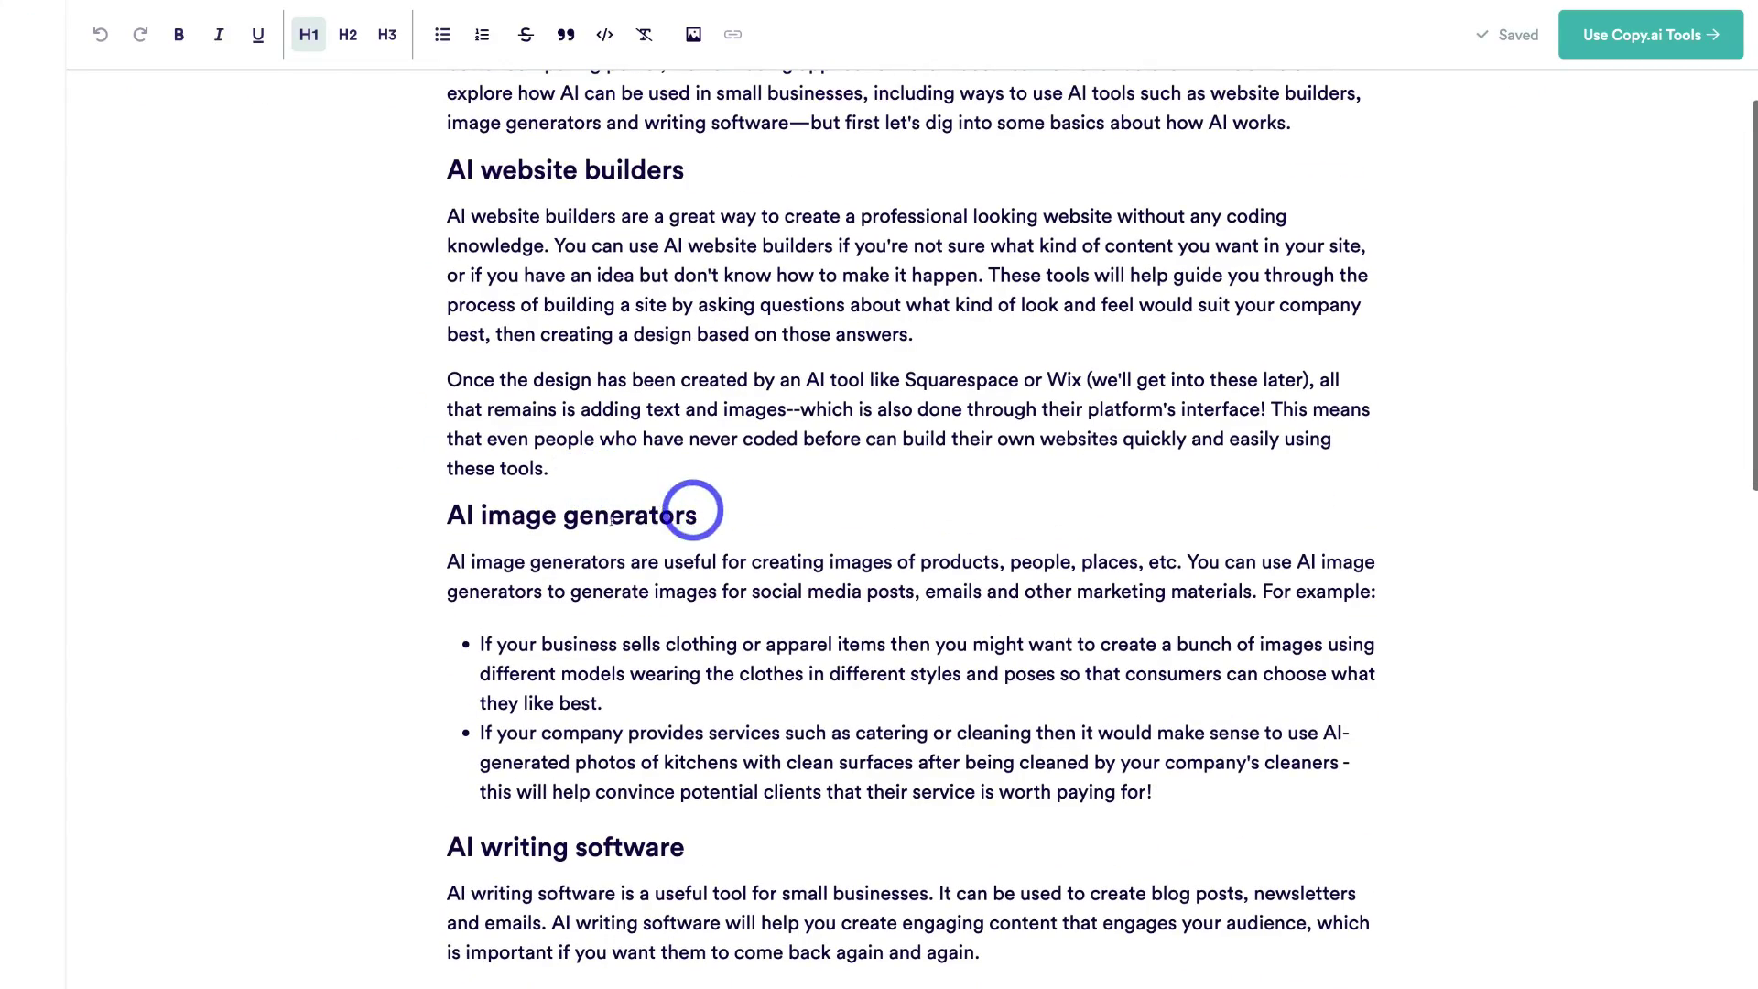
scroll(509, 520, down, 2)
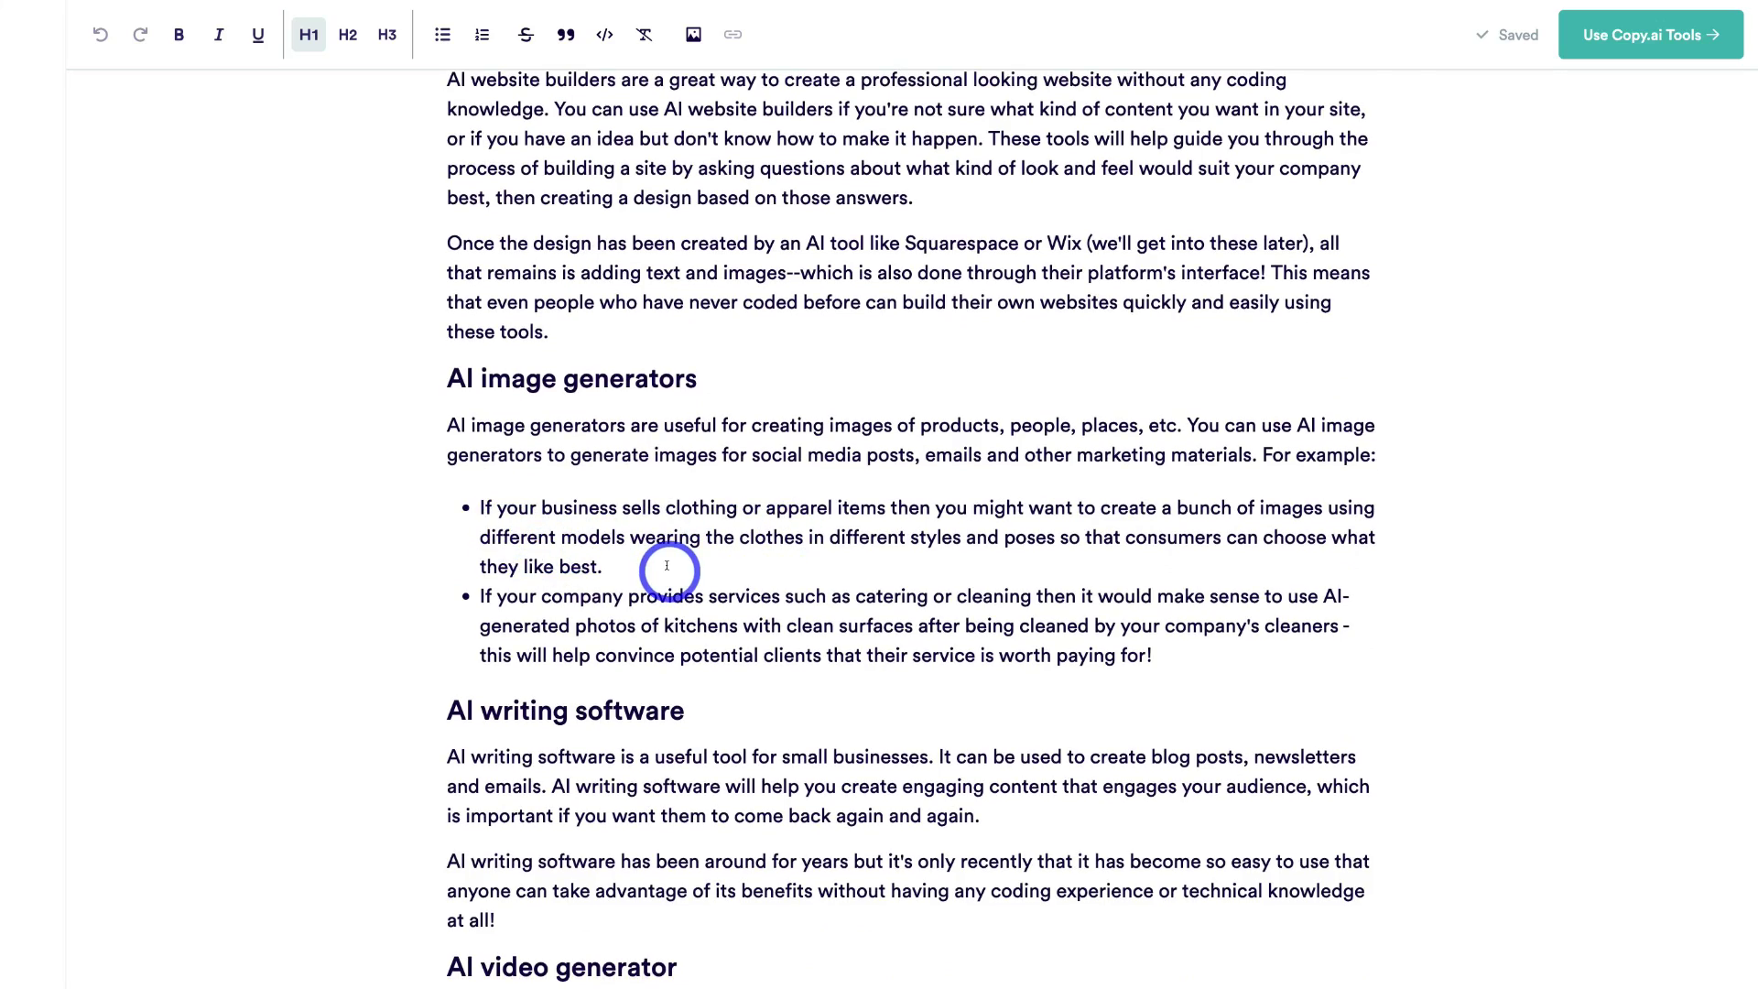
scroll(667, 566, up, 5)
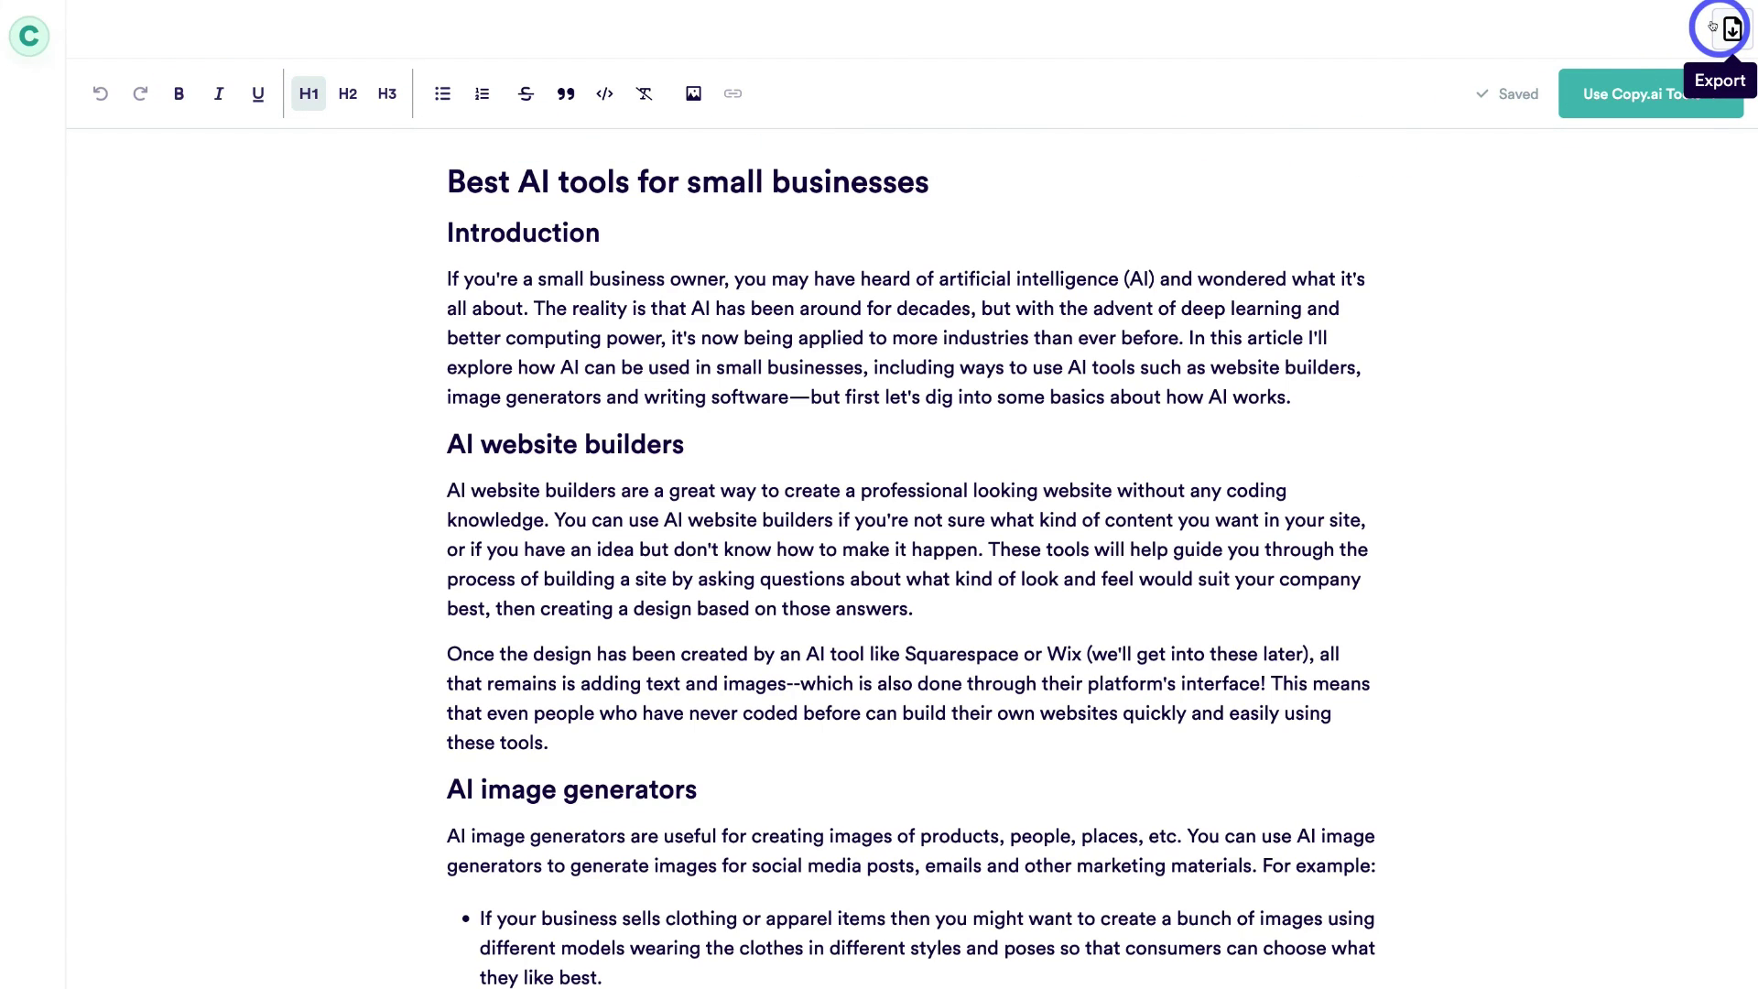
click(1628, 96)
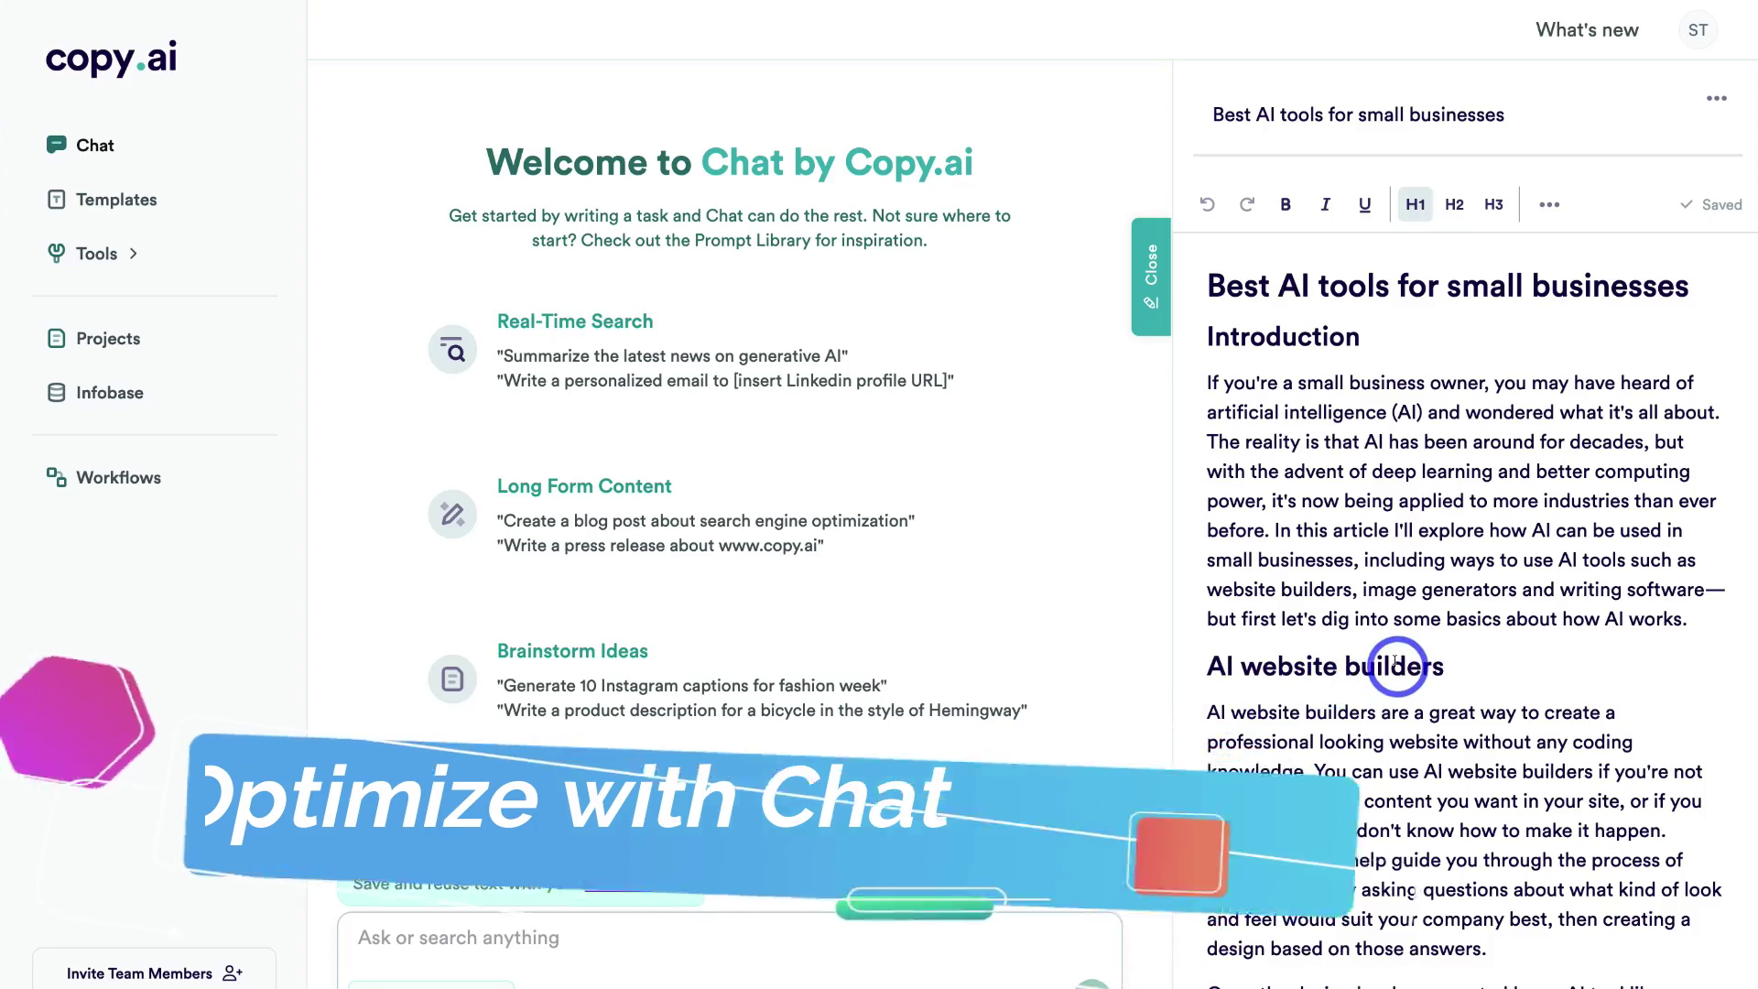
Step: Widen the blog post's document panel beside the chat and skim the reflowed text
scroll(1396, 667, down, 10)
scroll(1396, 667, down, 5)
scroll(1396, 667, up, 15)
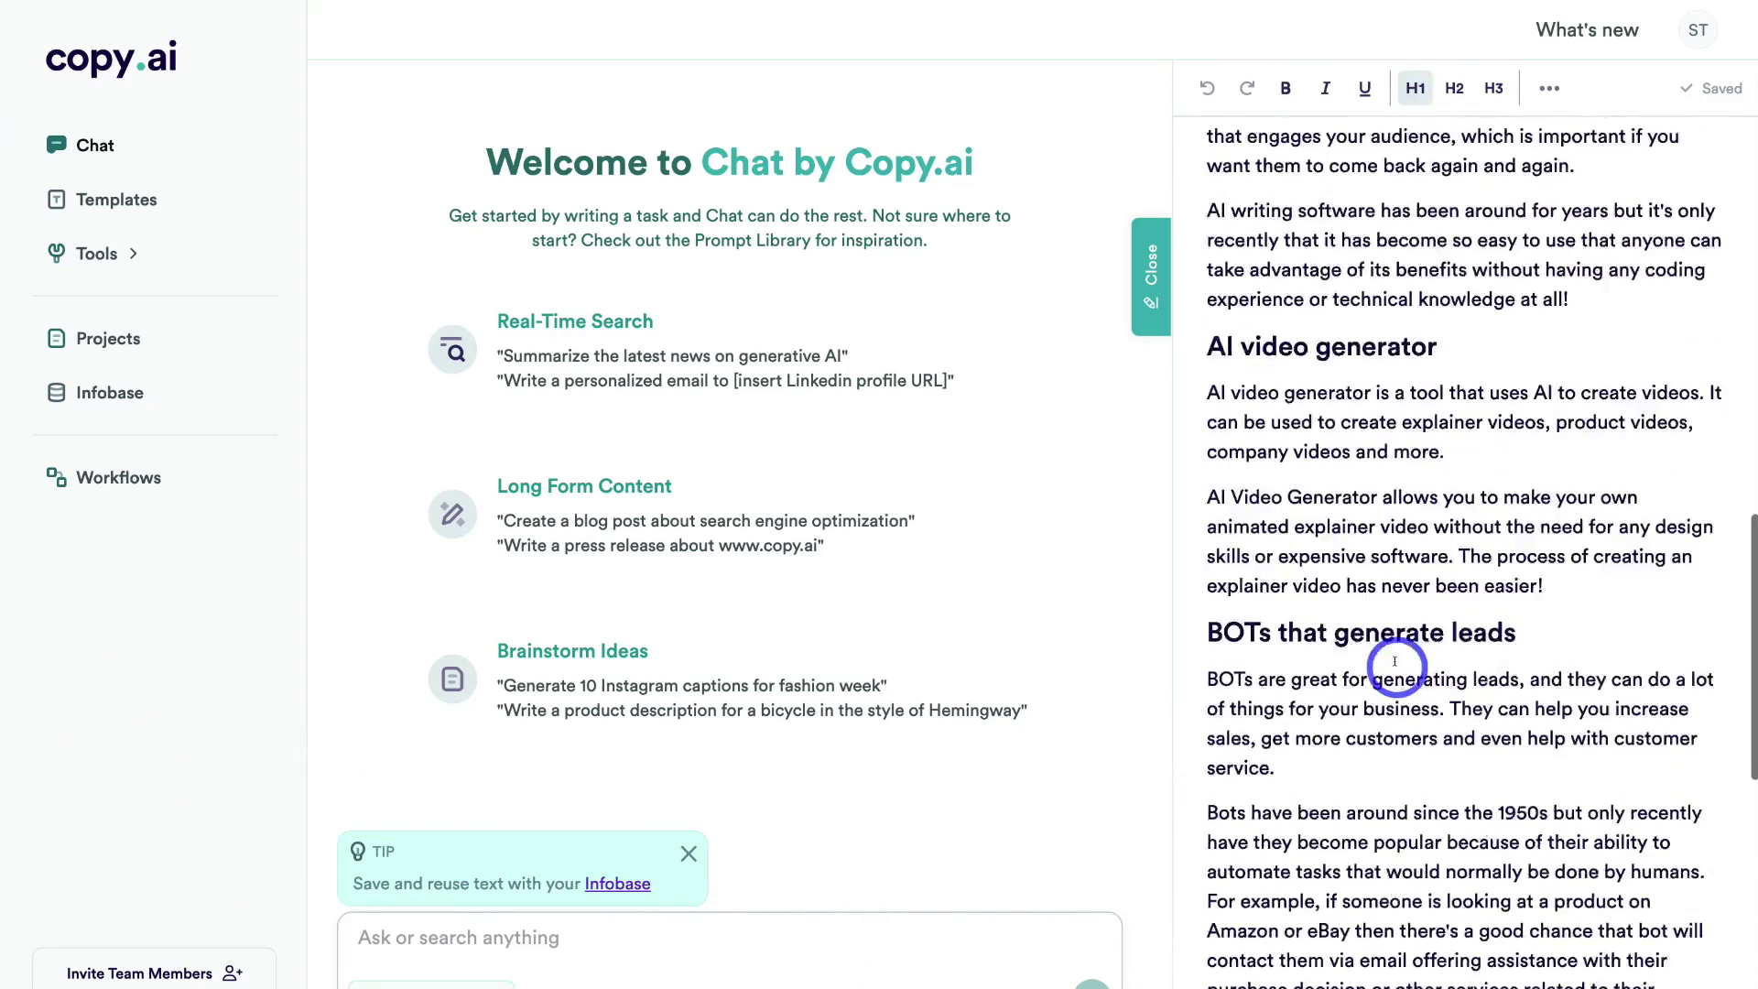
scroll(1396, 661, up, 1)
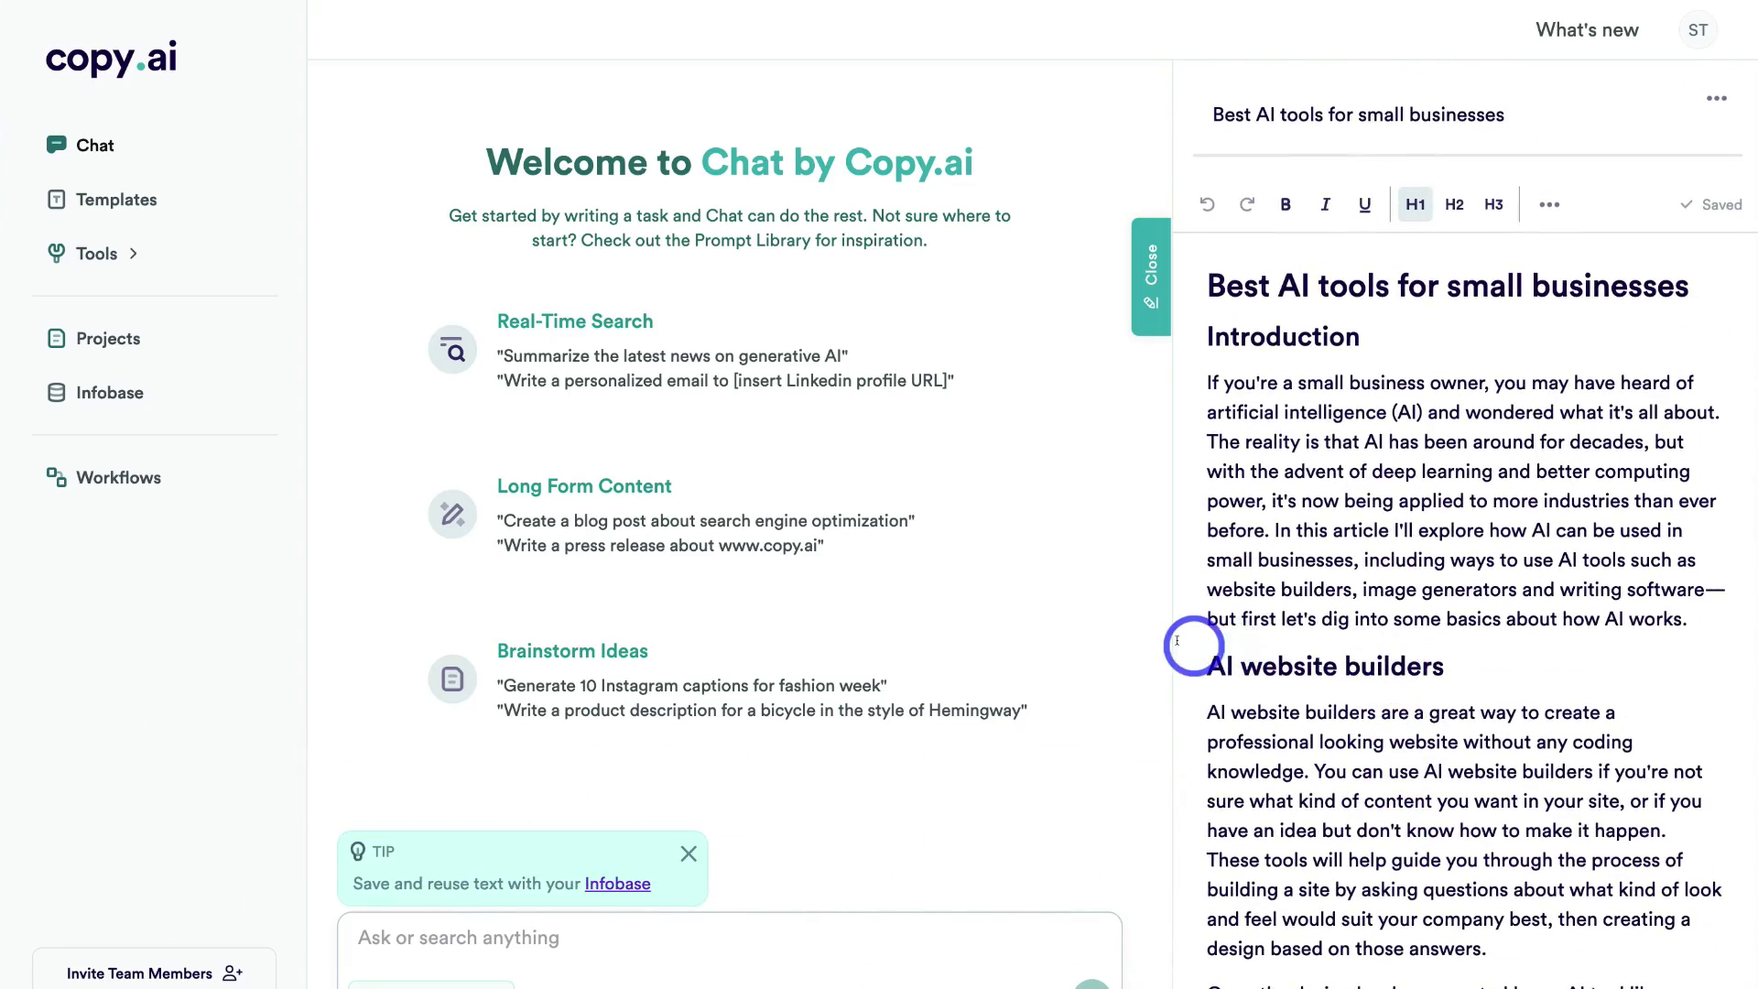
drag(1165, 637, 949, 642)
scroll(1264, 580, down, 1)
scroll(1266, 577, up, 1)
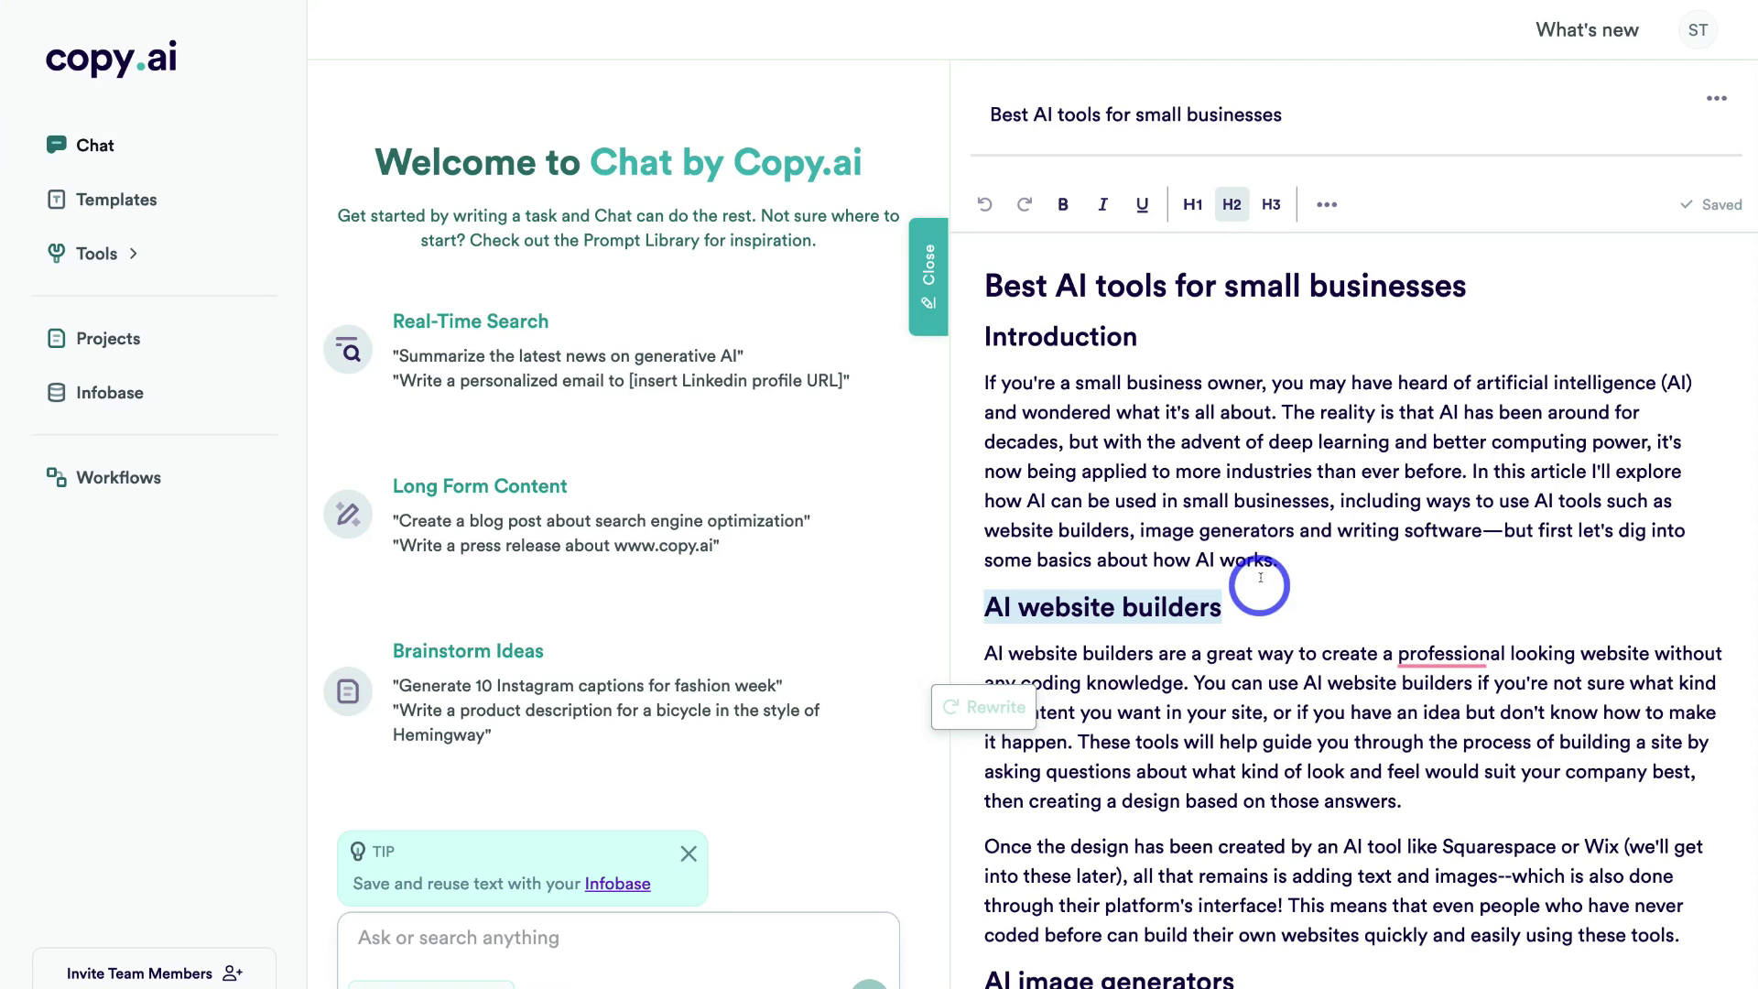
scroll(1344, 490, down, 2)
scroll(1281, 481, up, 2)
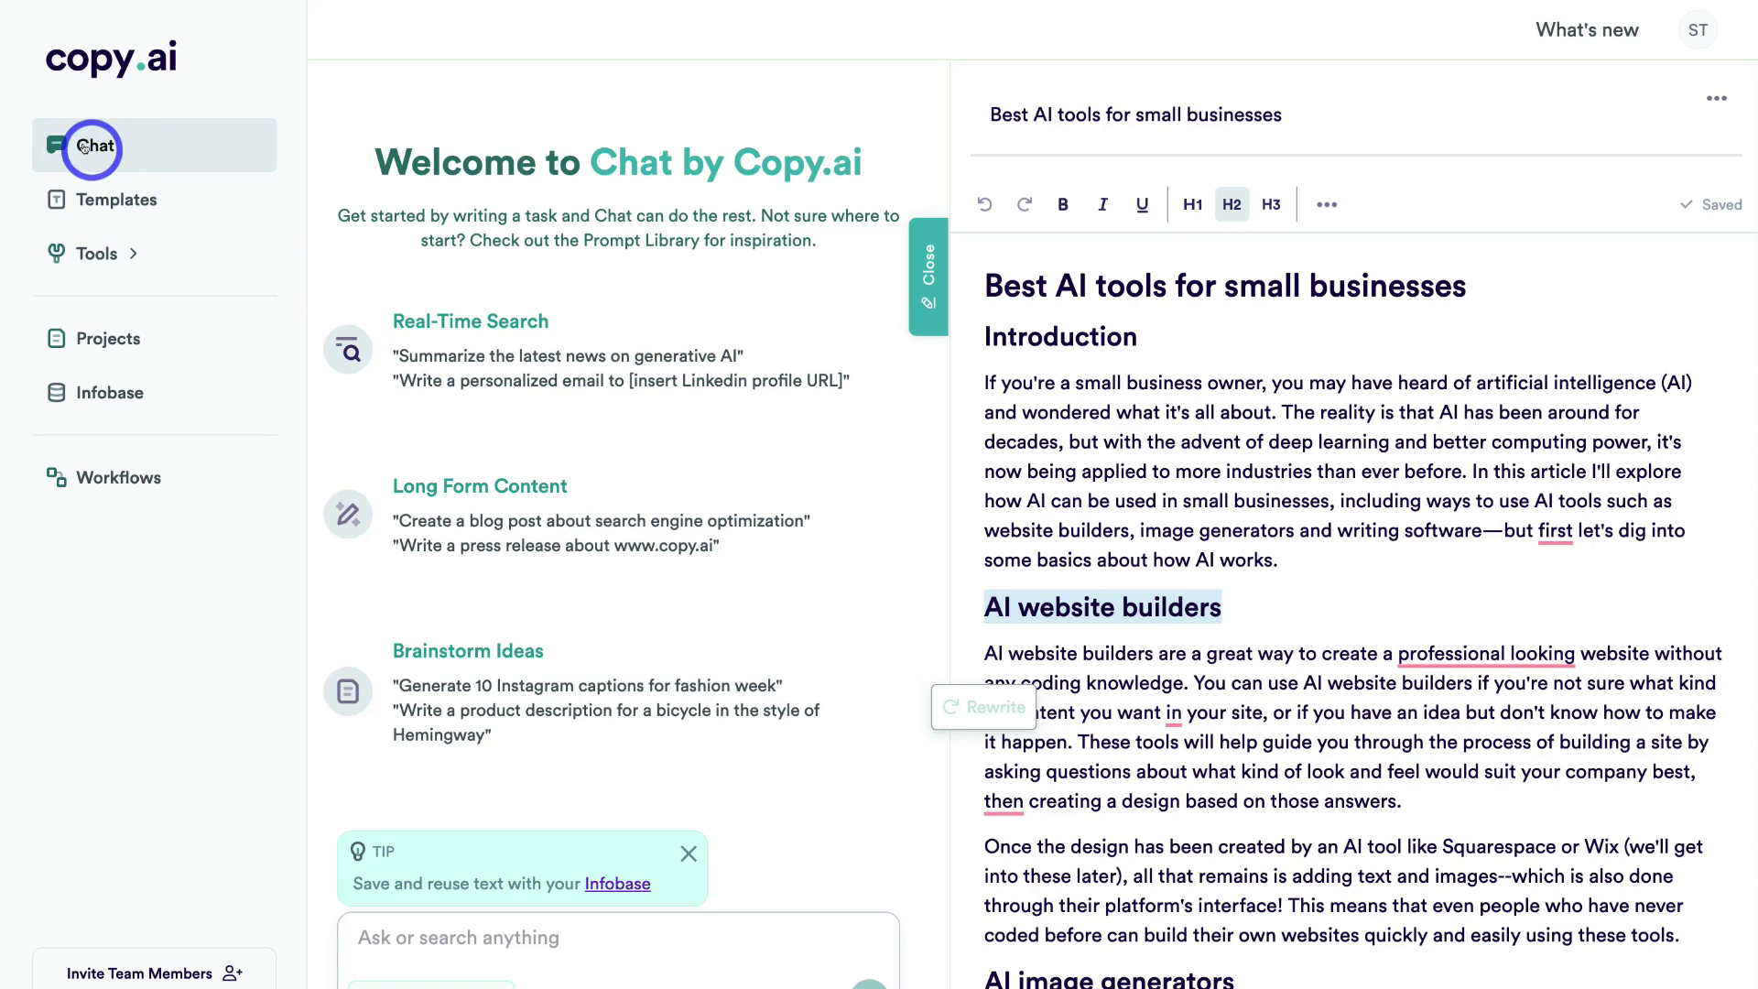
Step: Glance at Templates, then open the Blog Intro tool from Tools > Blog Tools
click(203, 197)
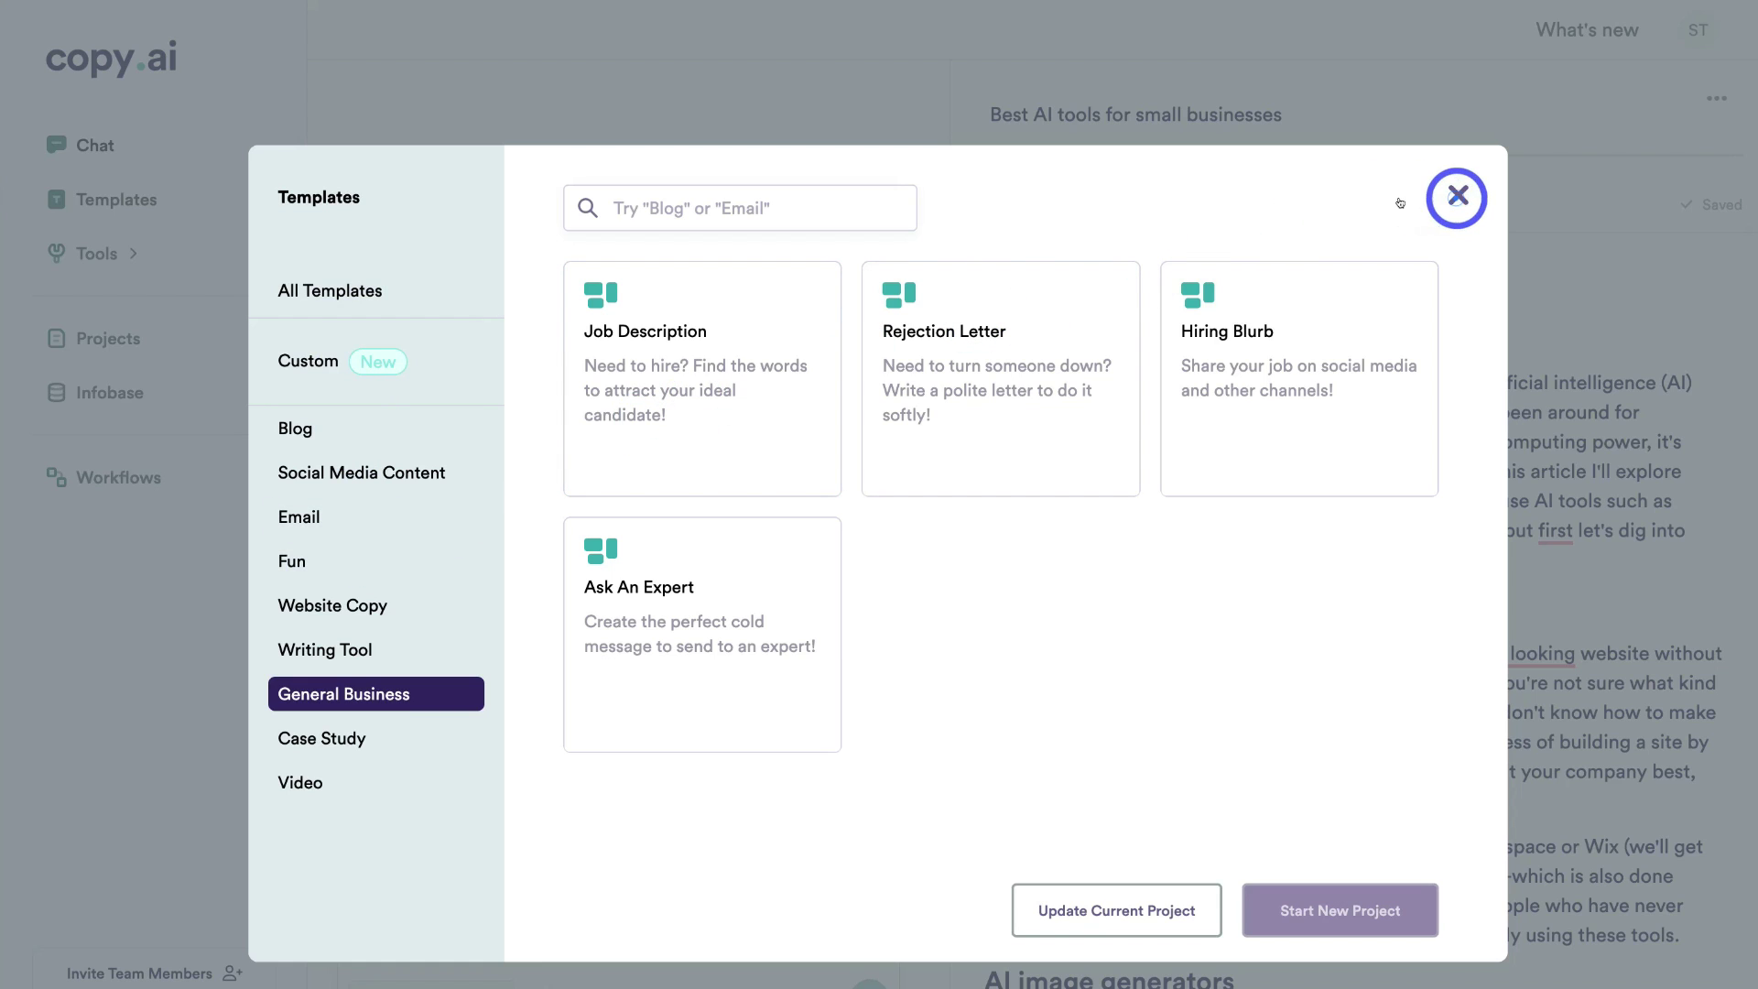
click(1457, 198)
click(120, 256)
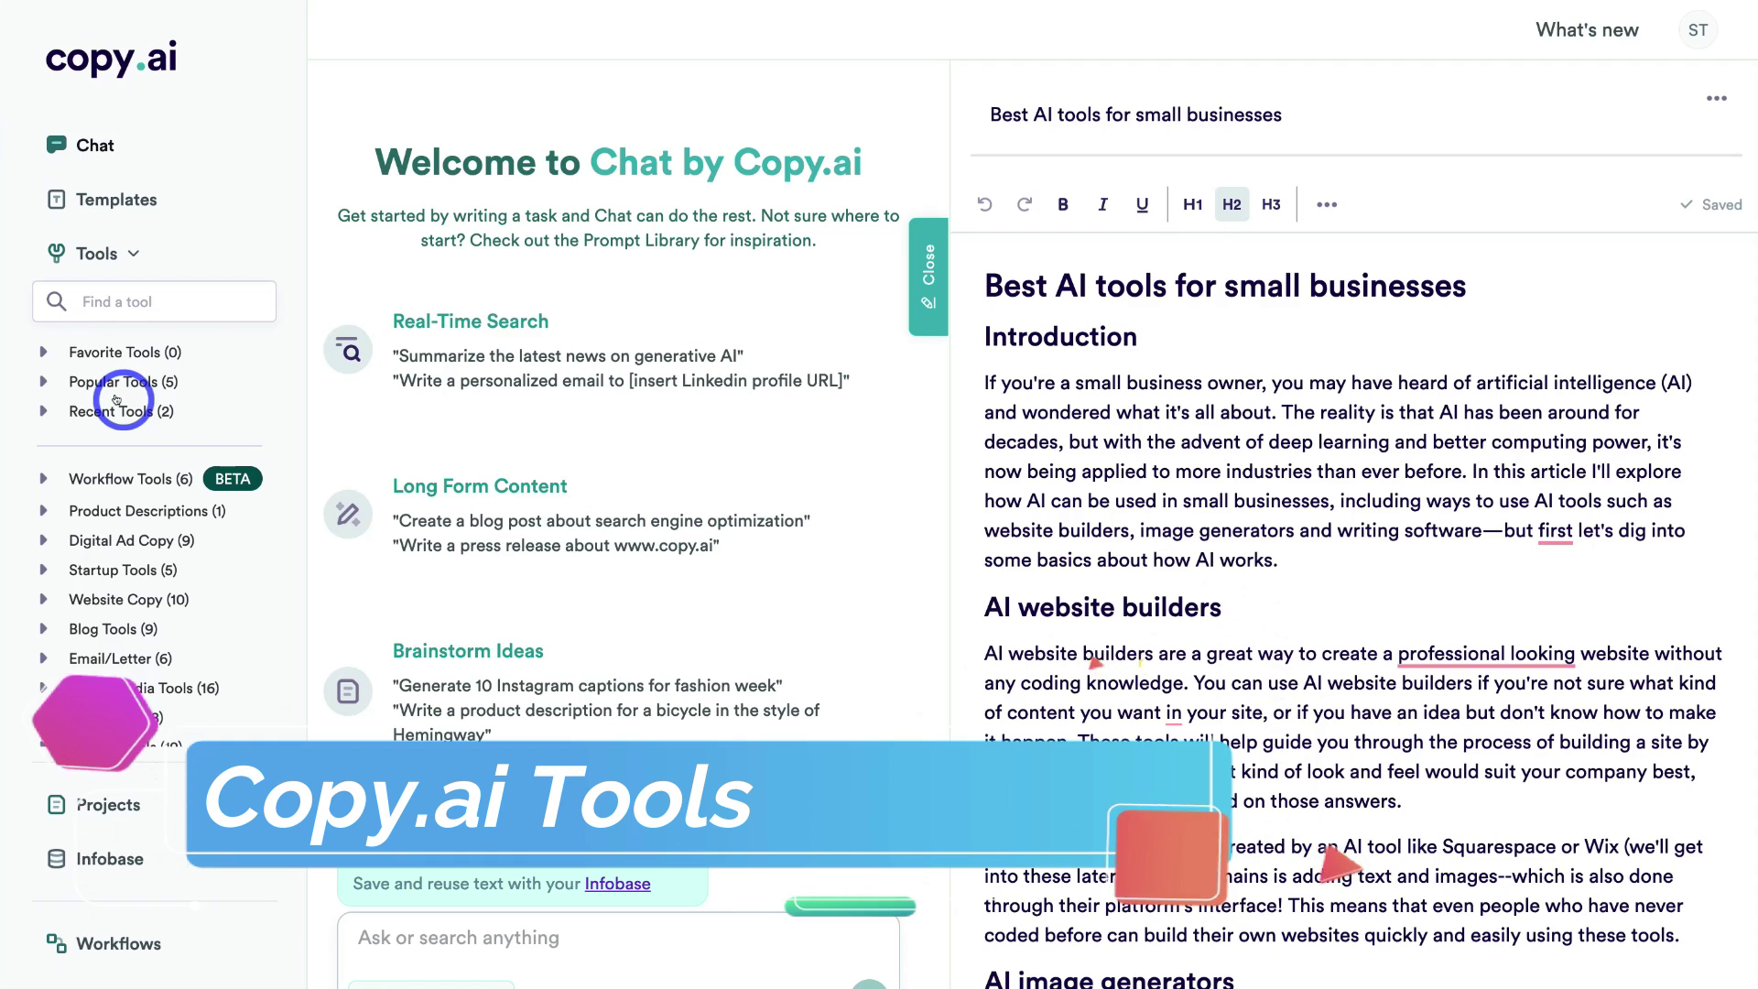
scroll(121, 400, down, 1)
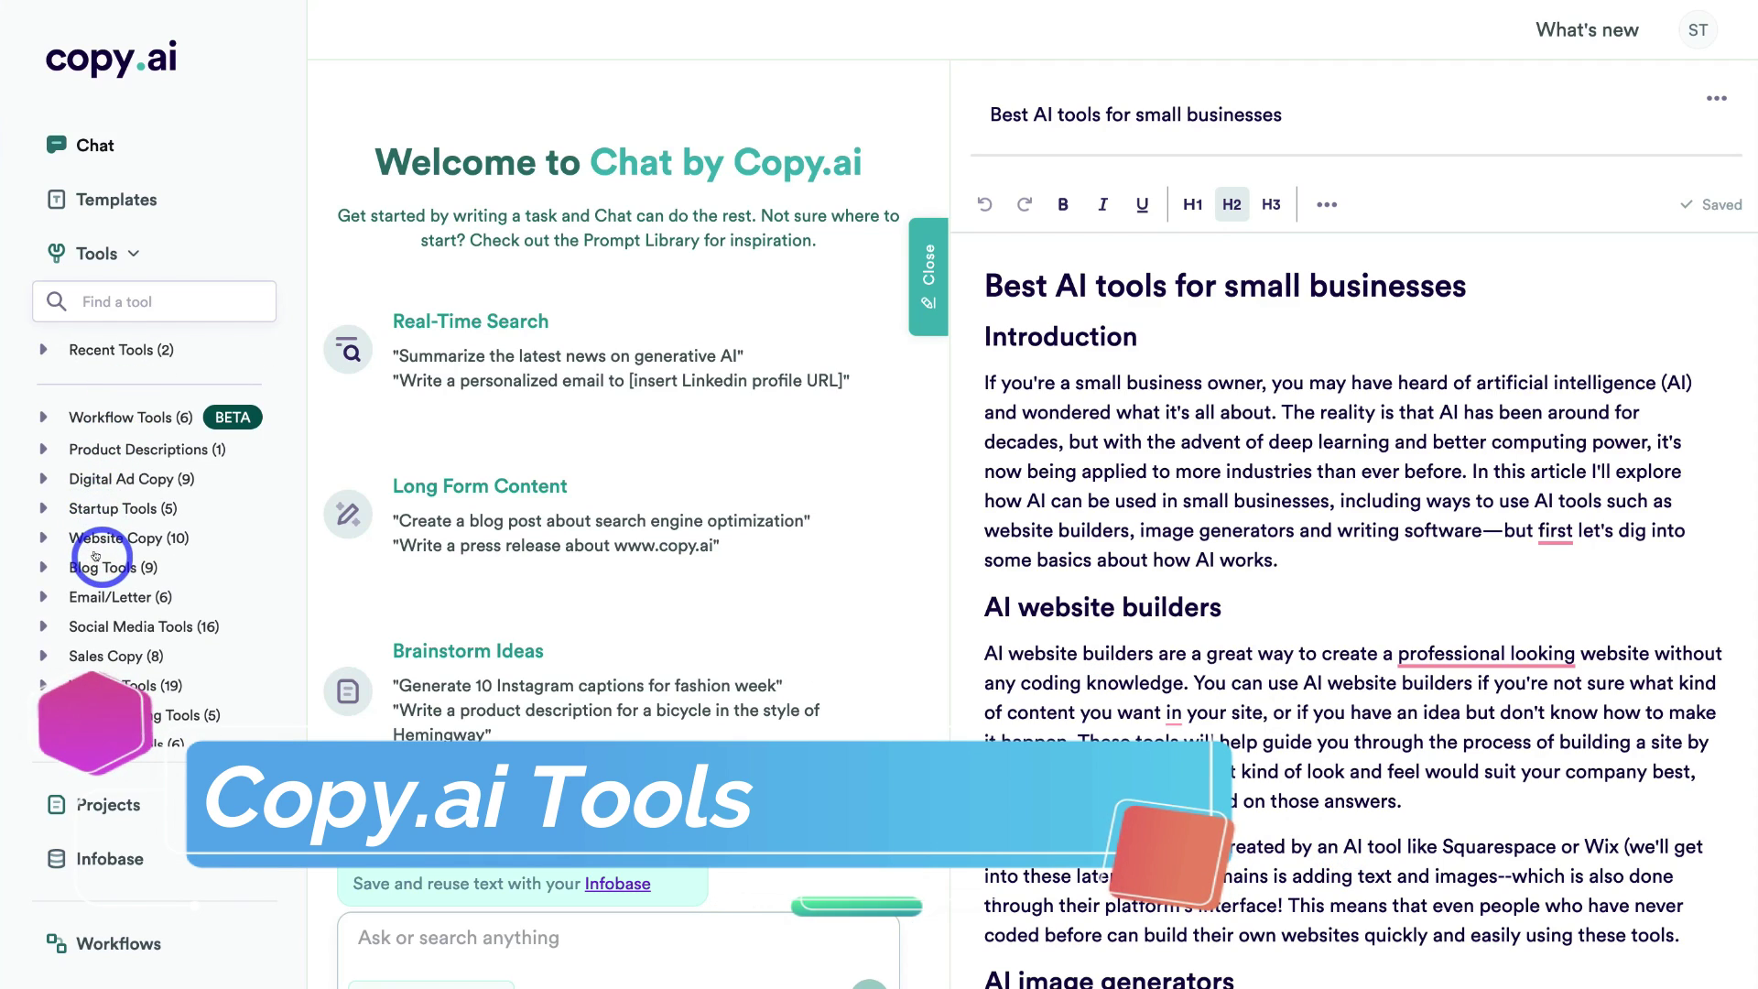
click(119, 568)
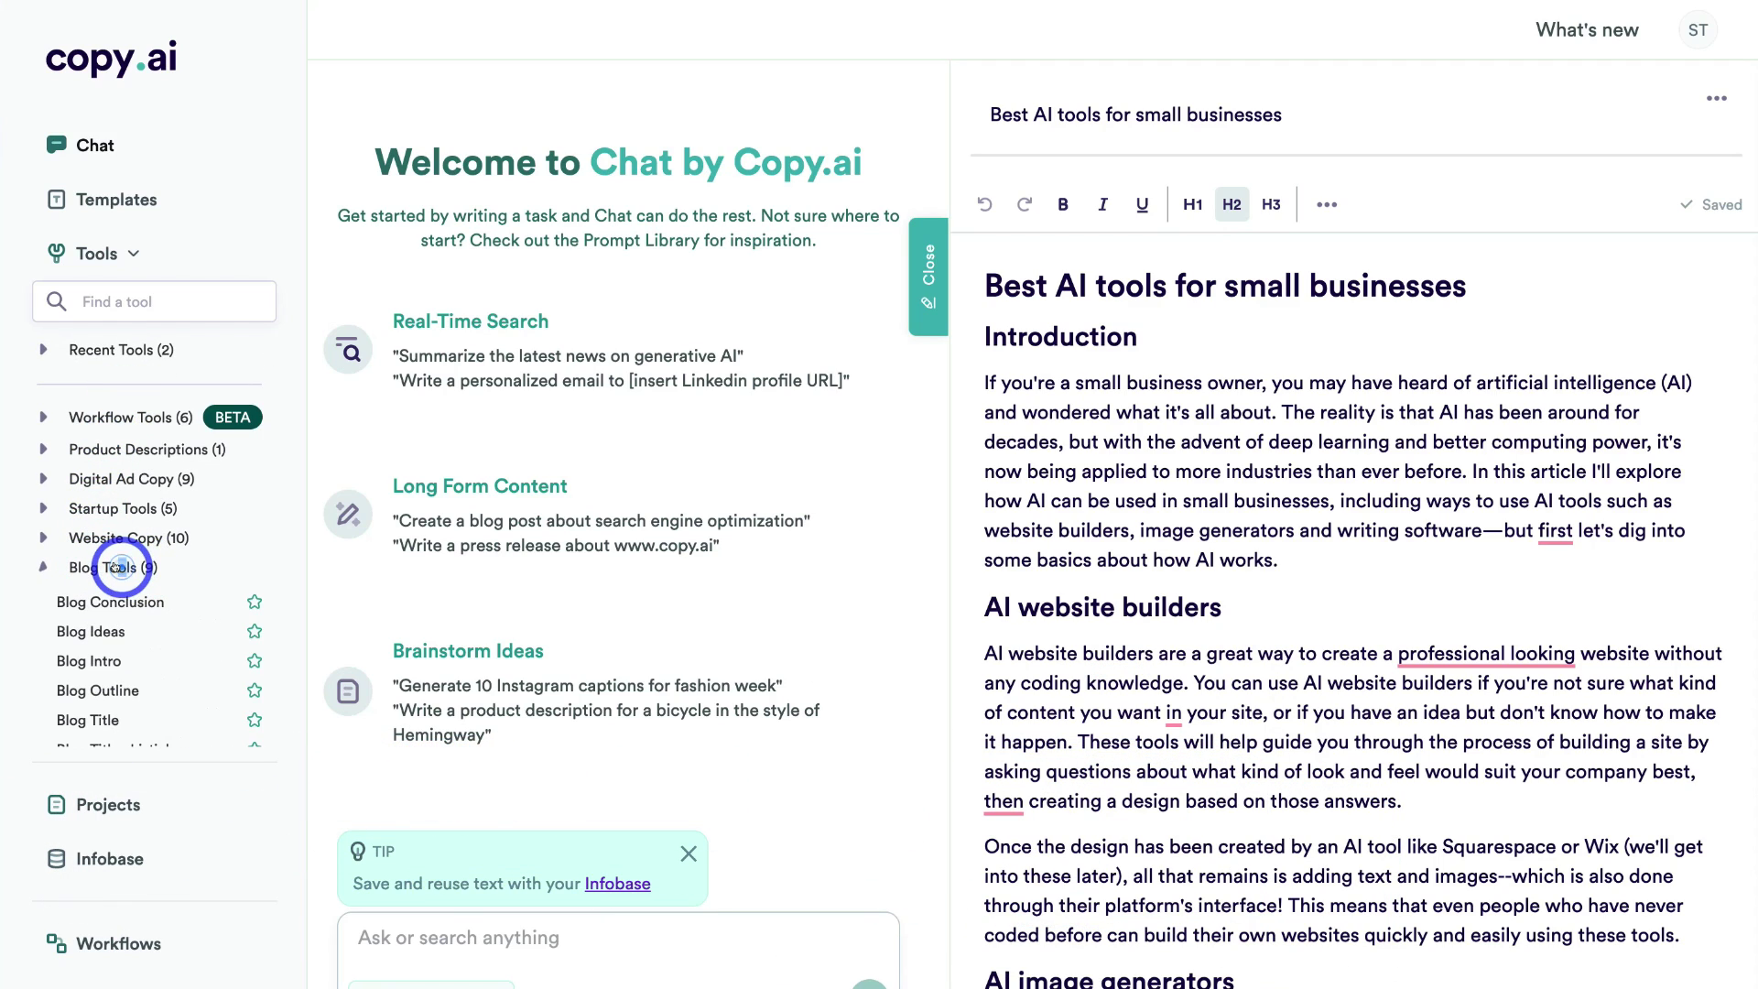
click(84, 659)
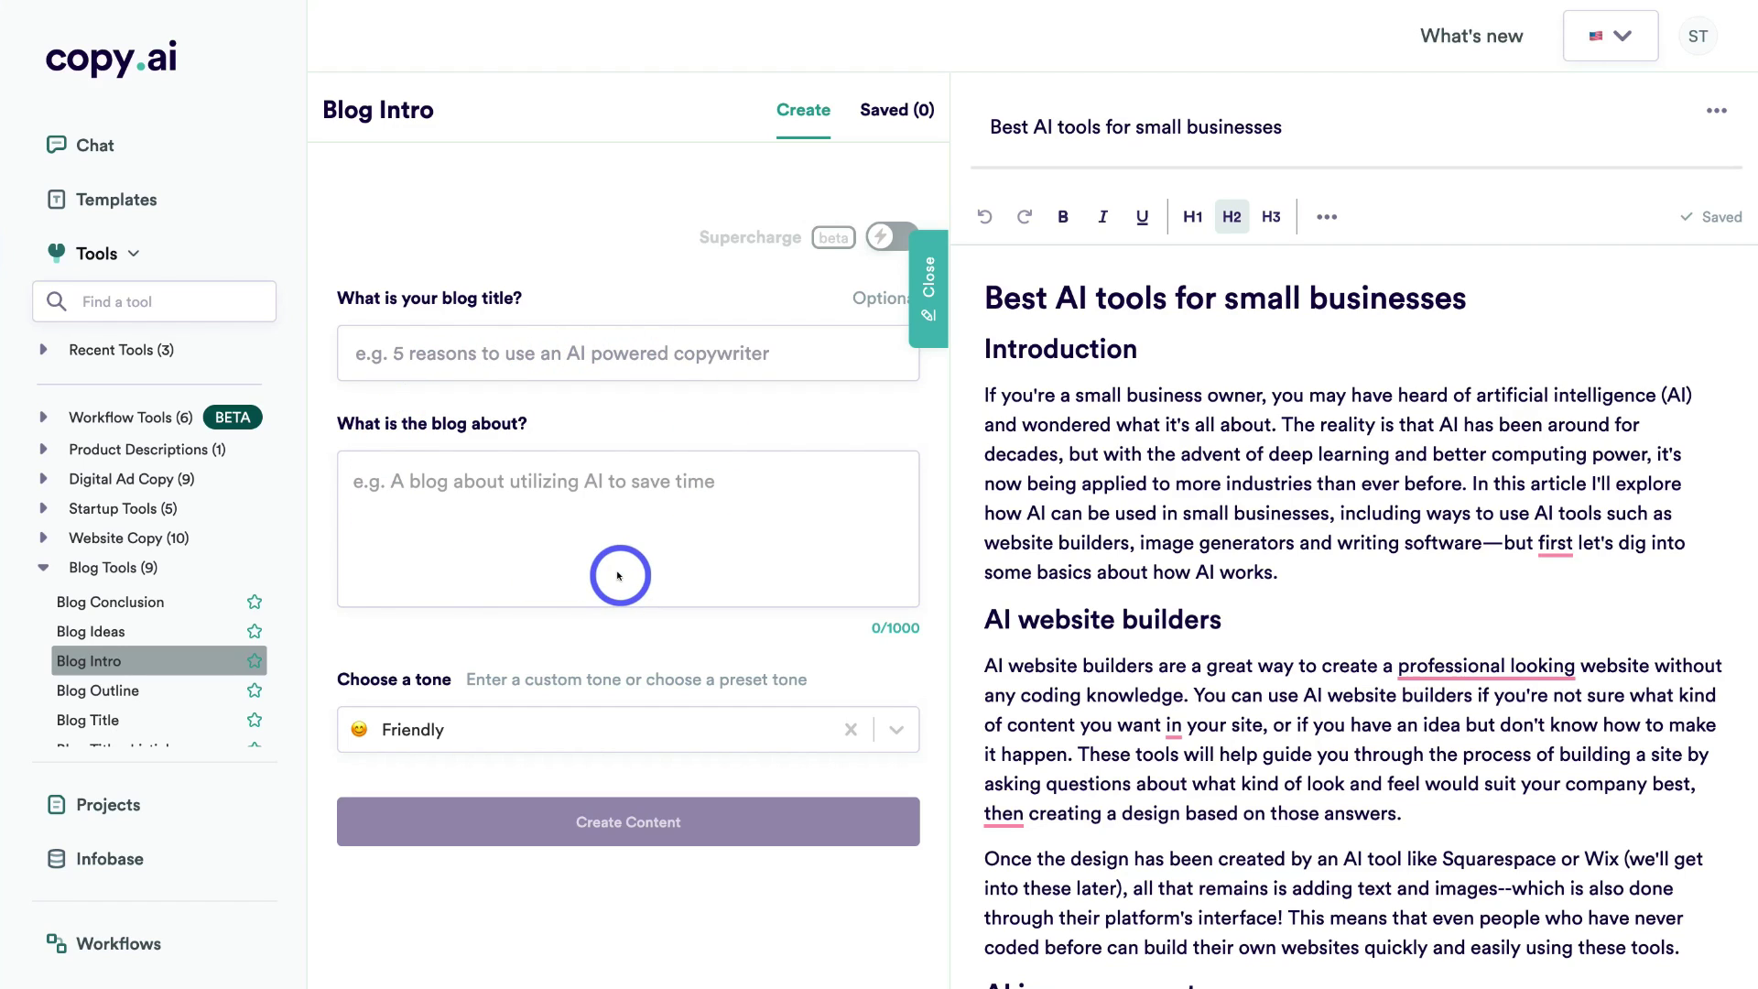
Step: Open the Blog Ideas tool from the sidebar
scroll(102, 563, down, 2)
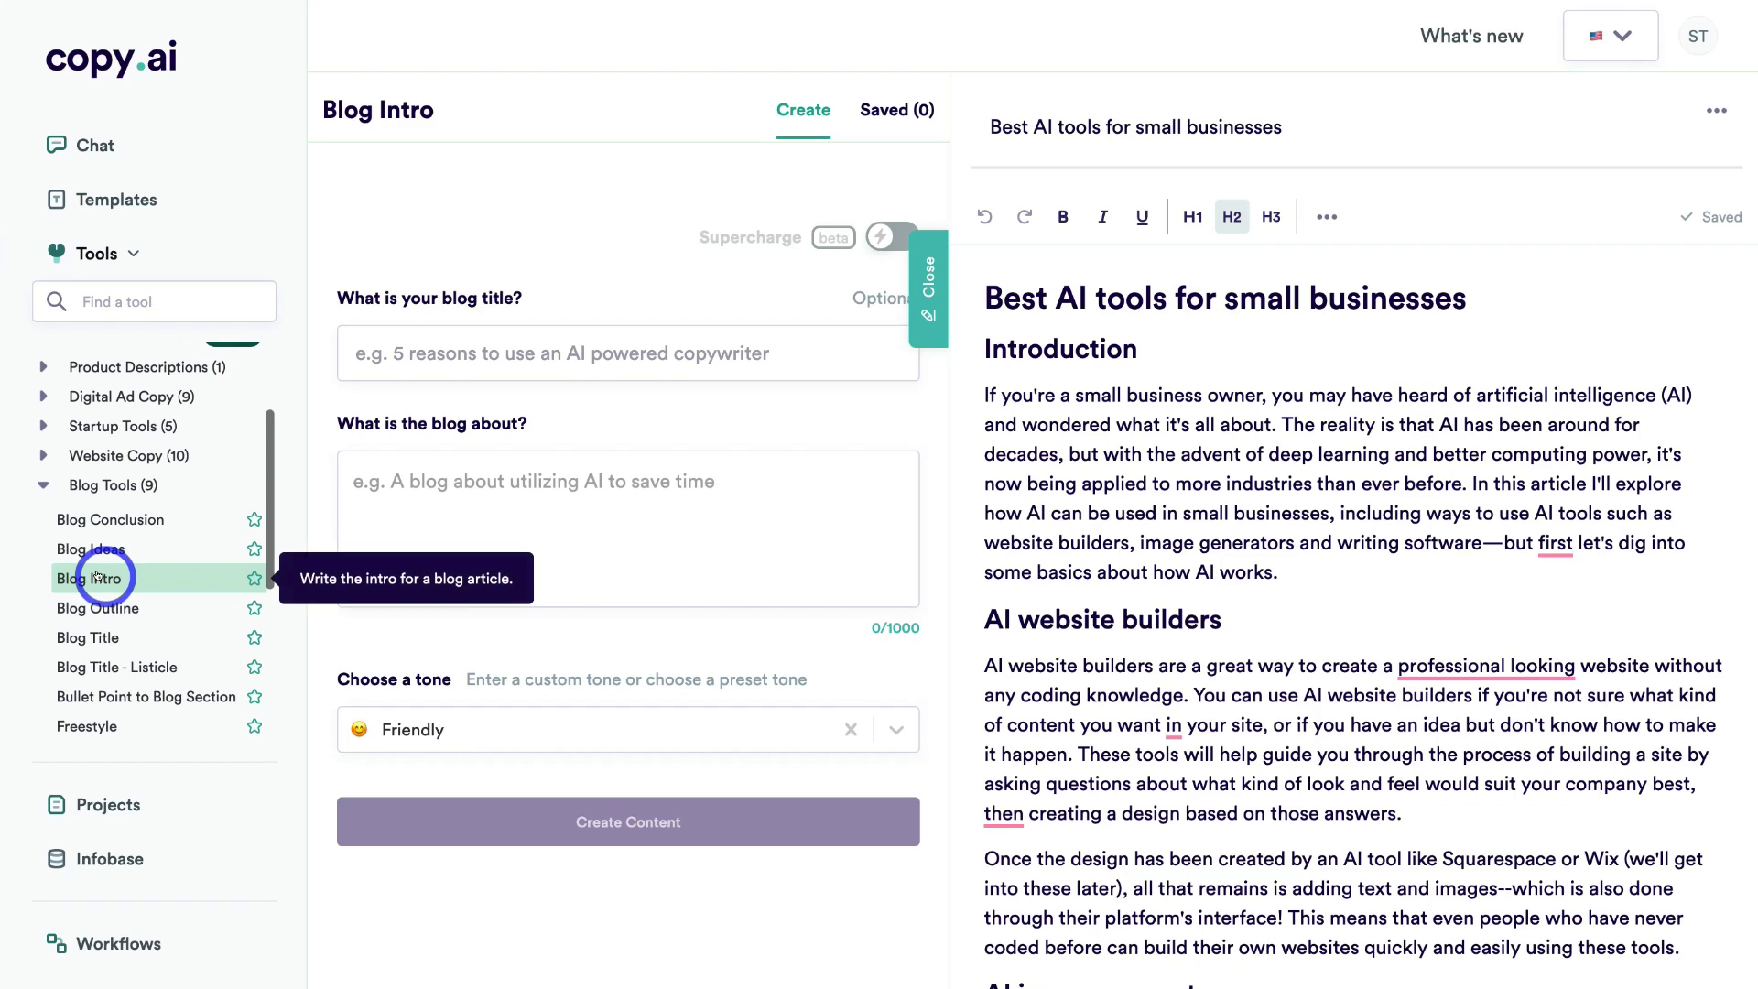
scroll(98, 575, up, 1)
click(100, 567)
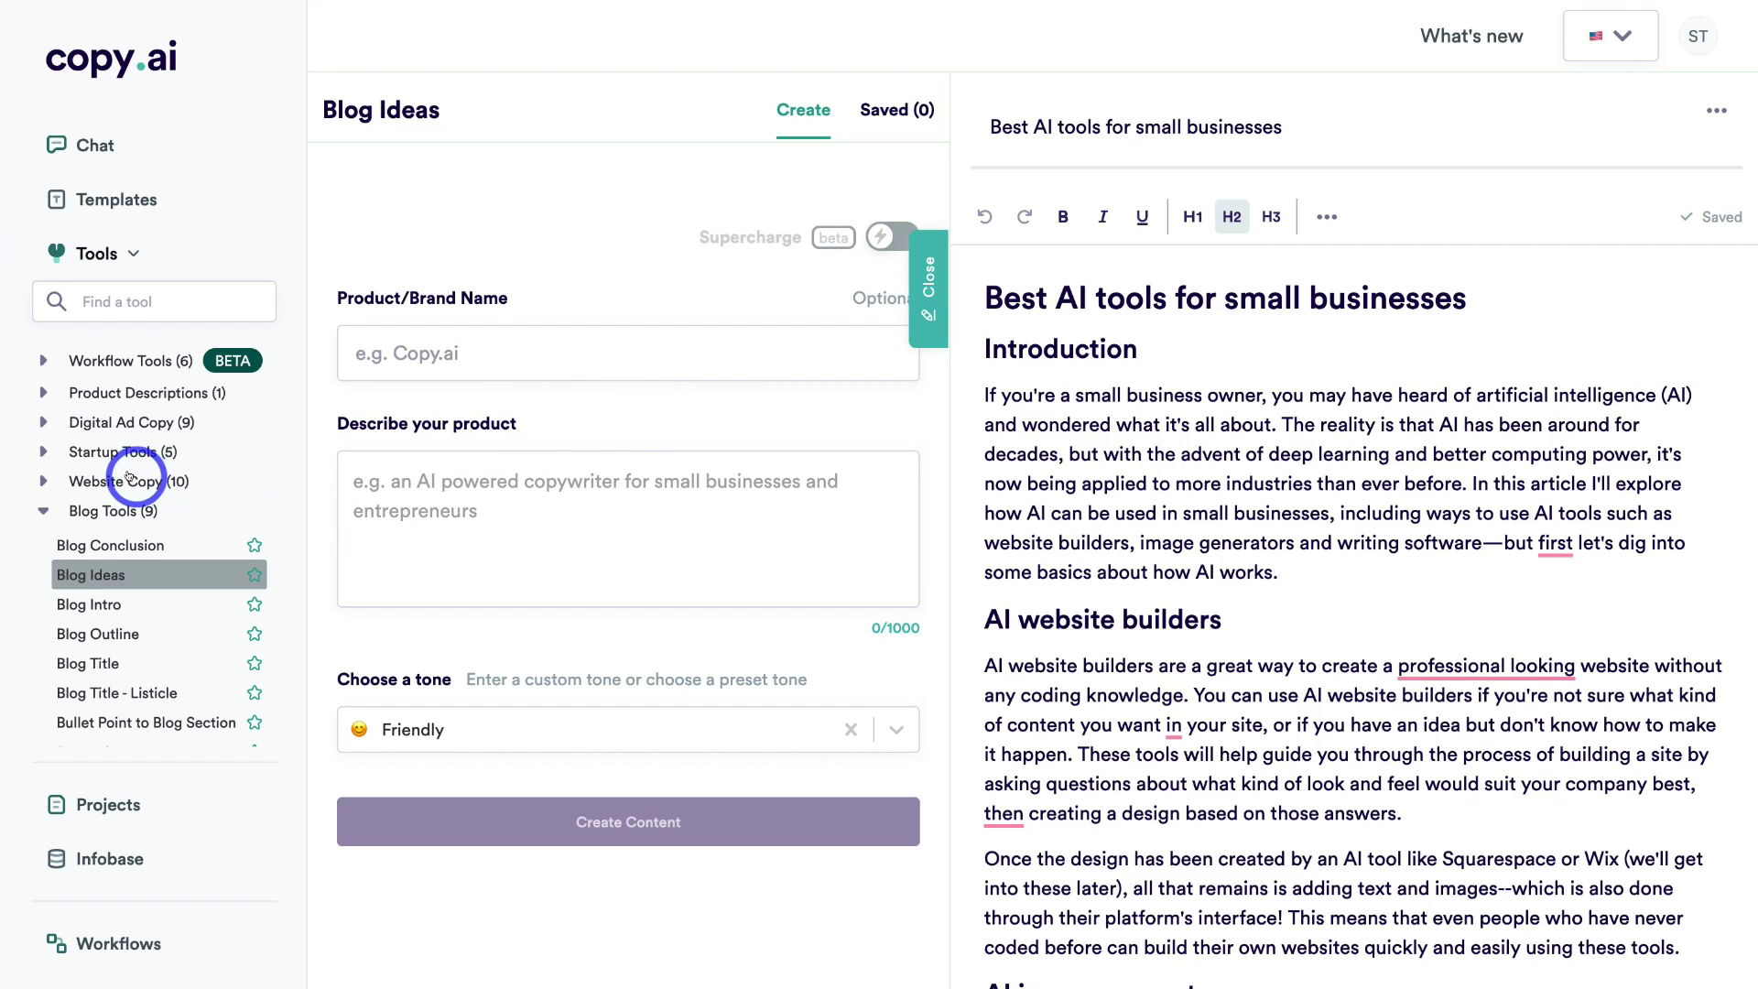
Step: Open Facebook Headlines under Digital Ad Copy, then return to the Projects dashboard
scroll(133, 467, up, 1)
scroll(133, 467, down, 1)
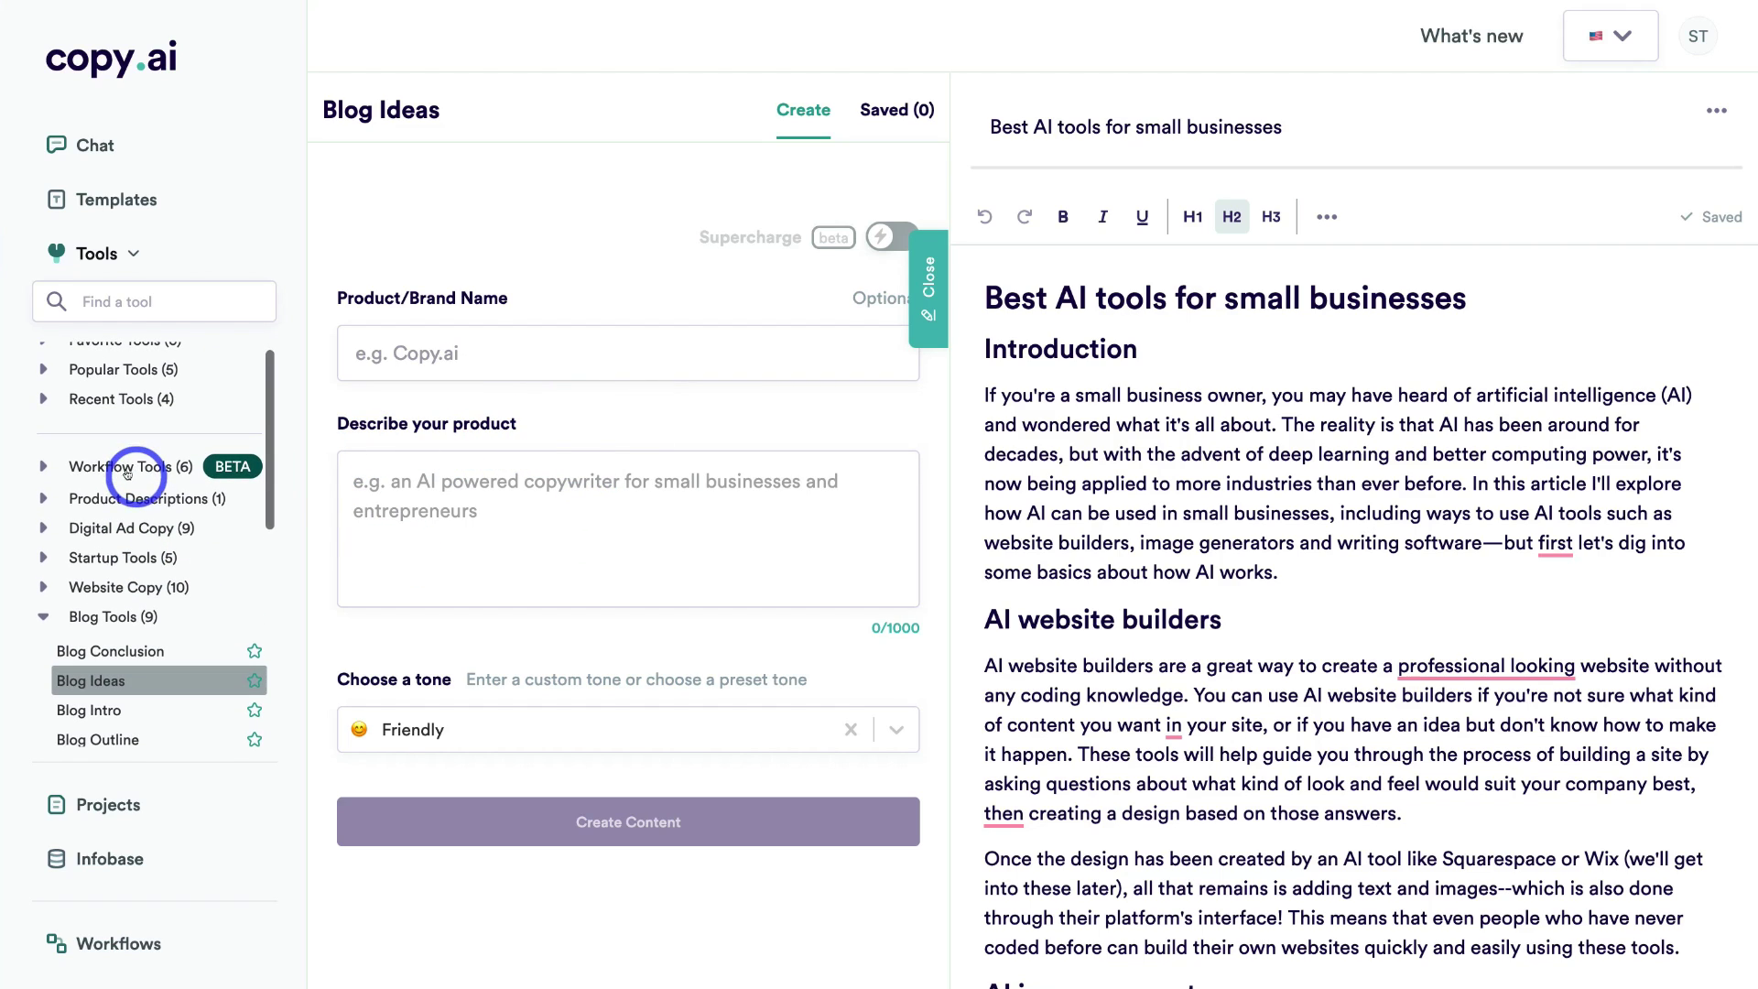
click(102, 527)
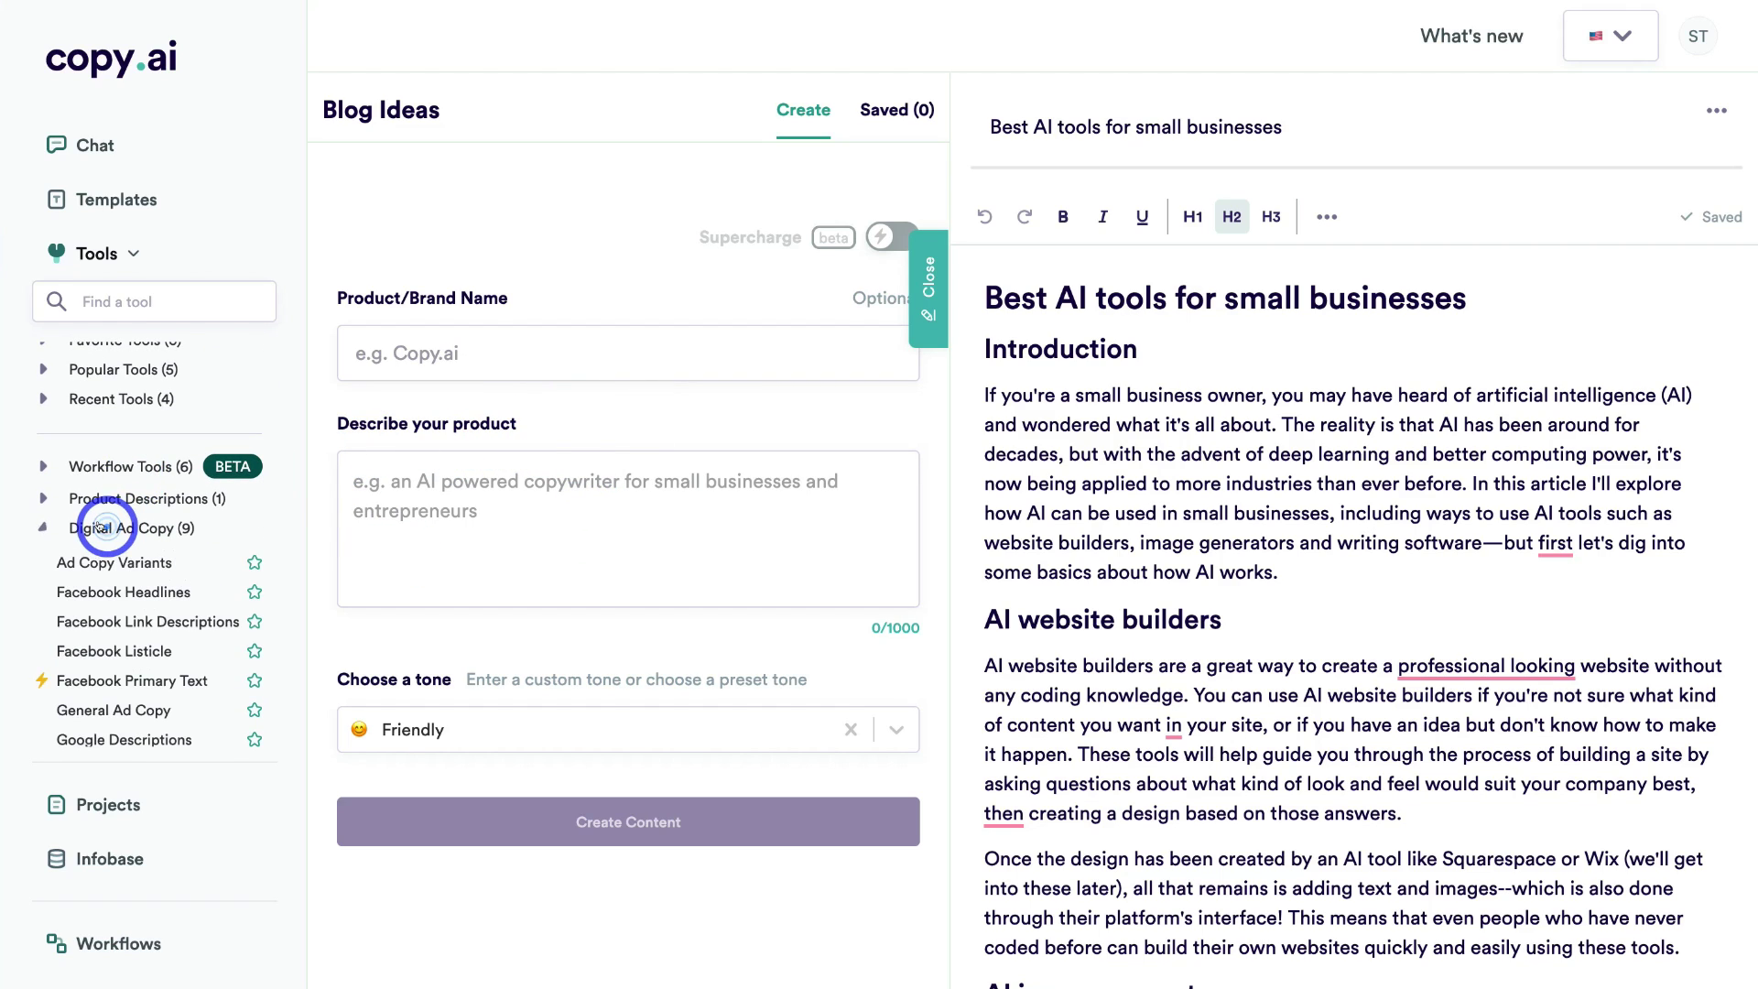
click(91, 588)
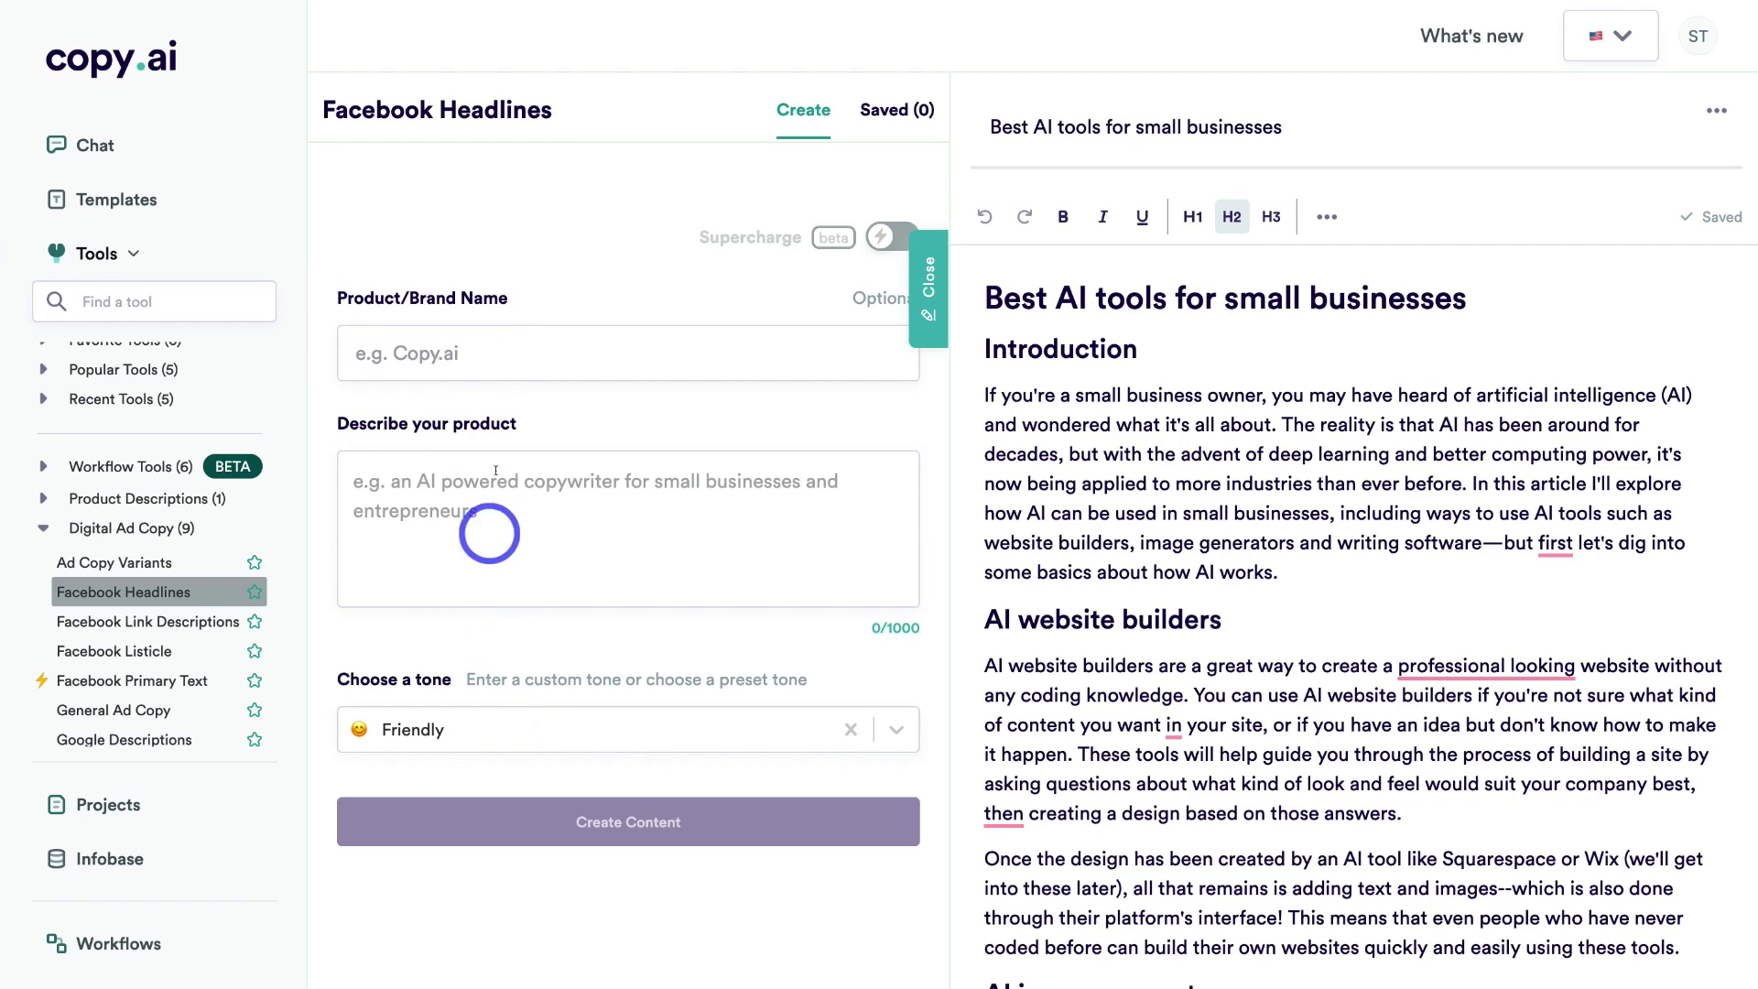
scroll(108, 544, up, 1)
click(103, 806)
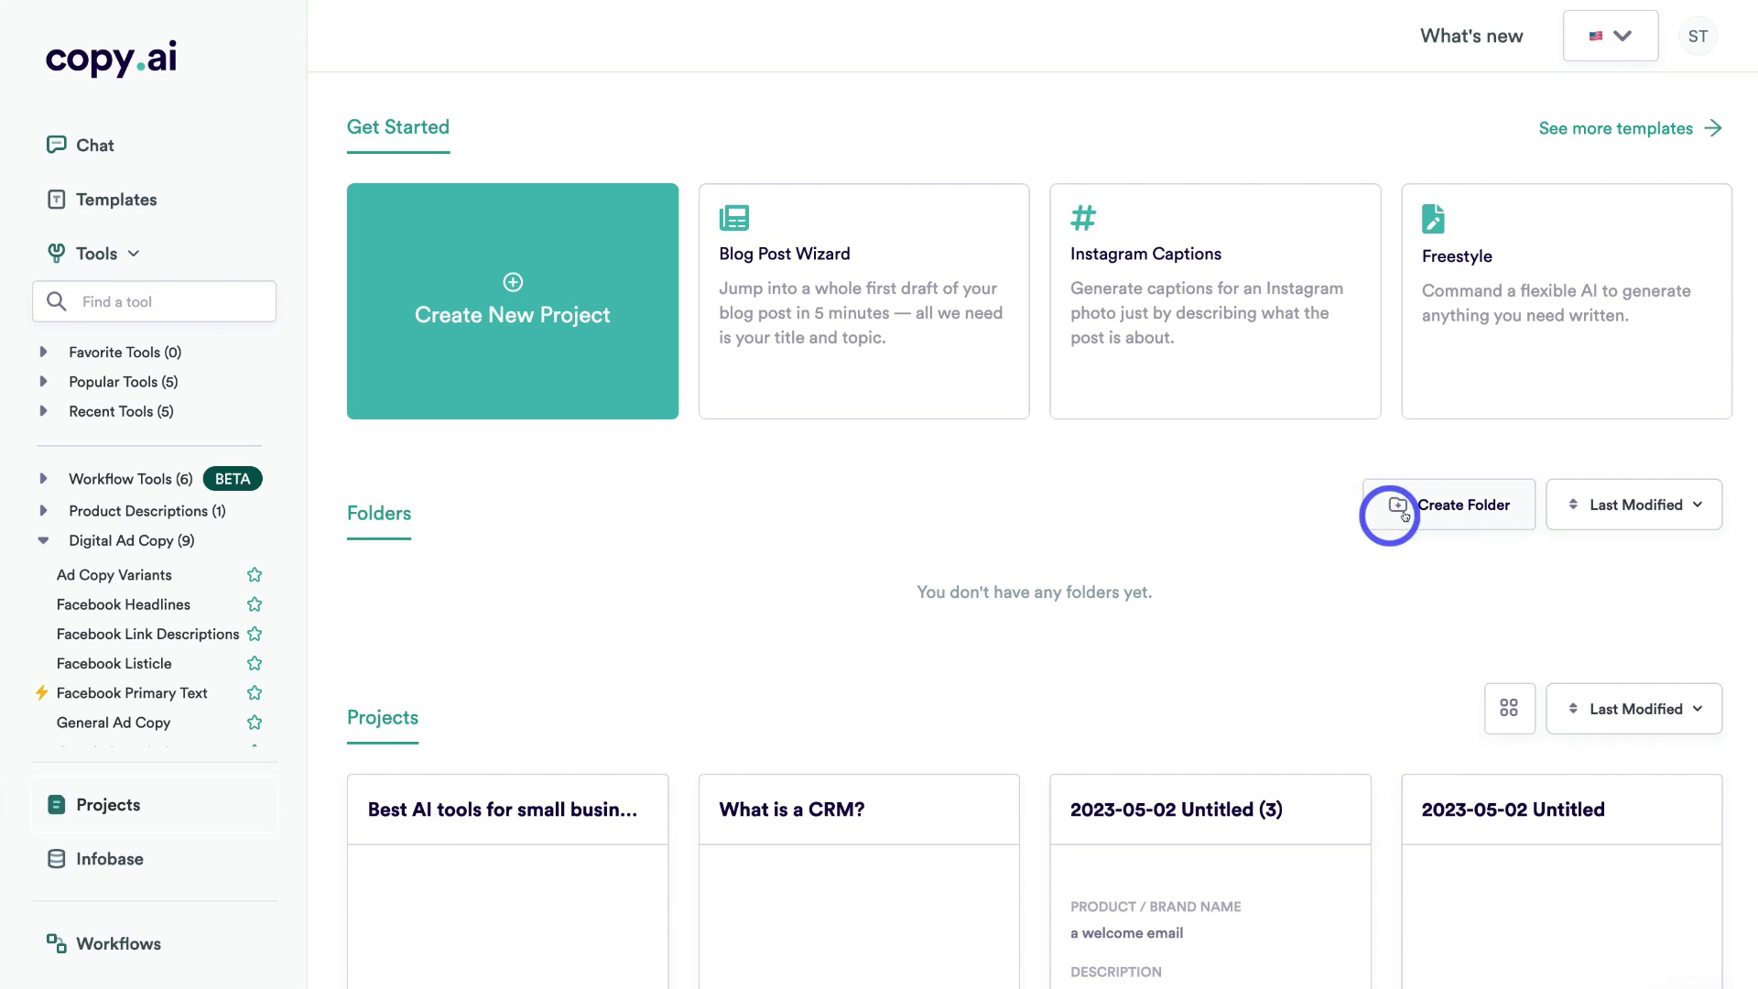
Step: Create a new projects folder named 'Blog posts'
click(1442, 513)
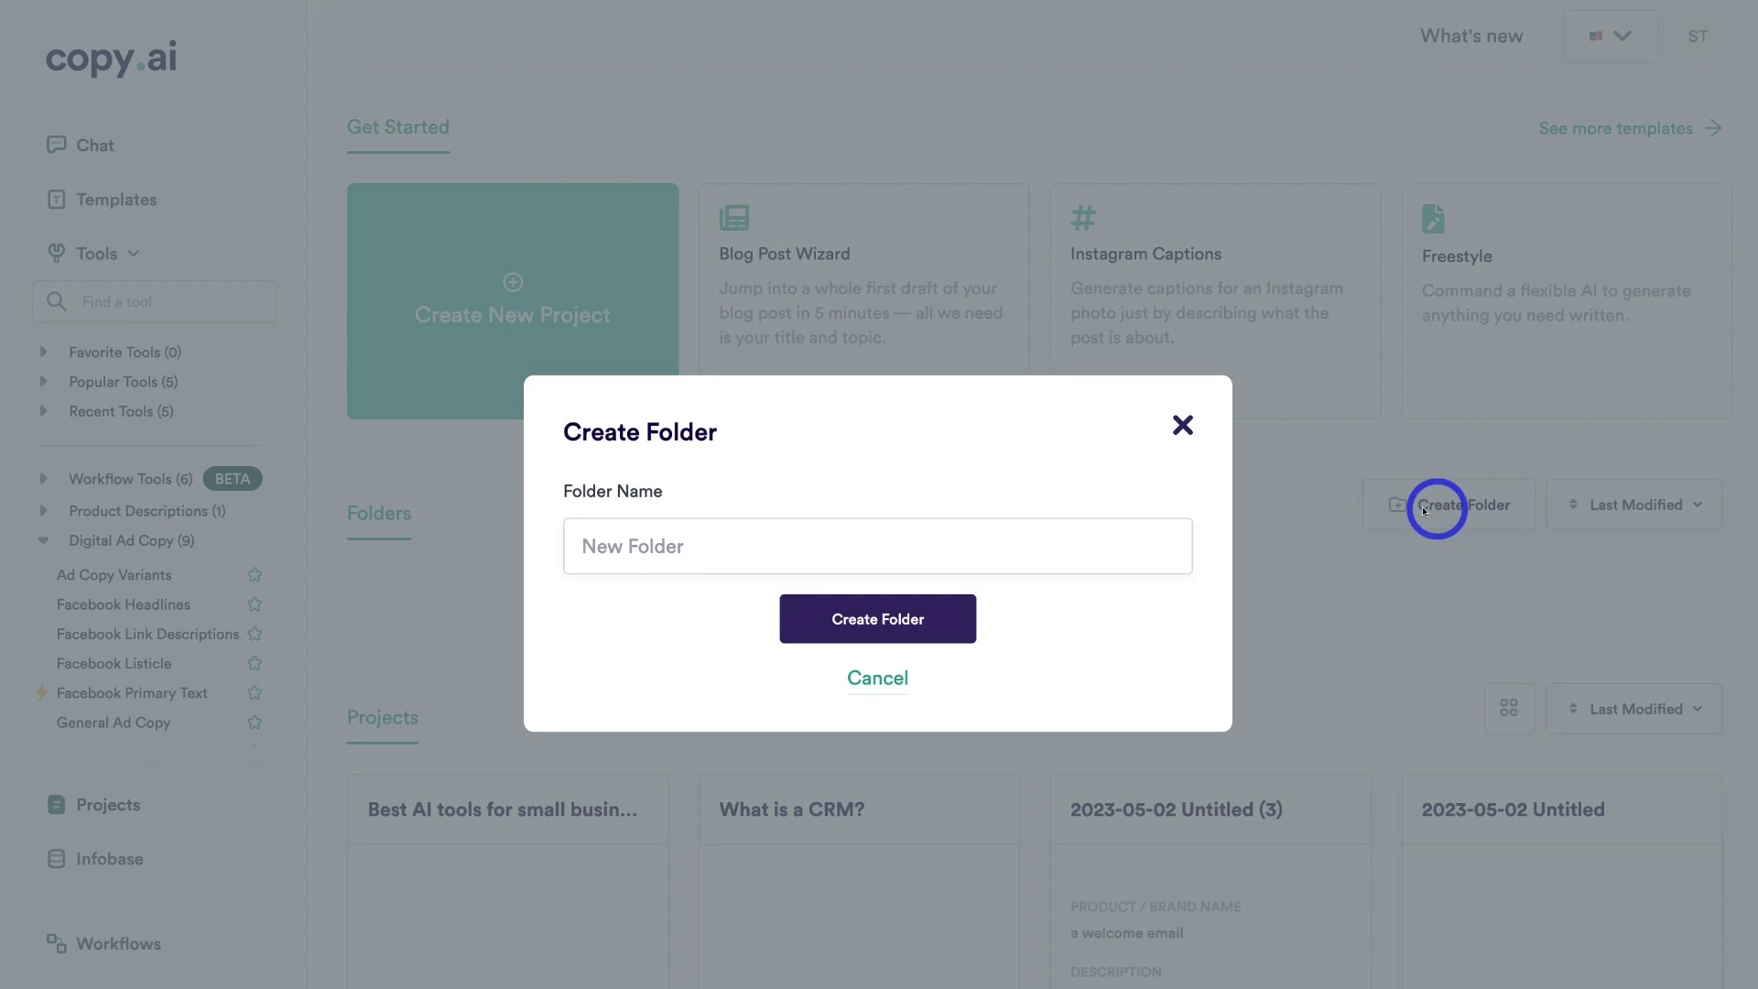
click(775, 536)
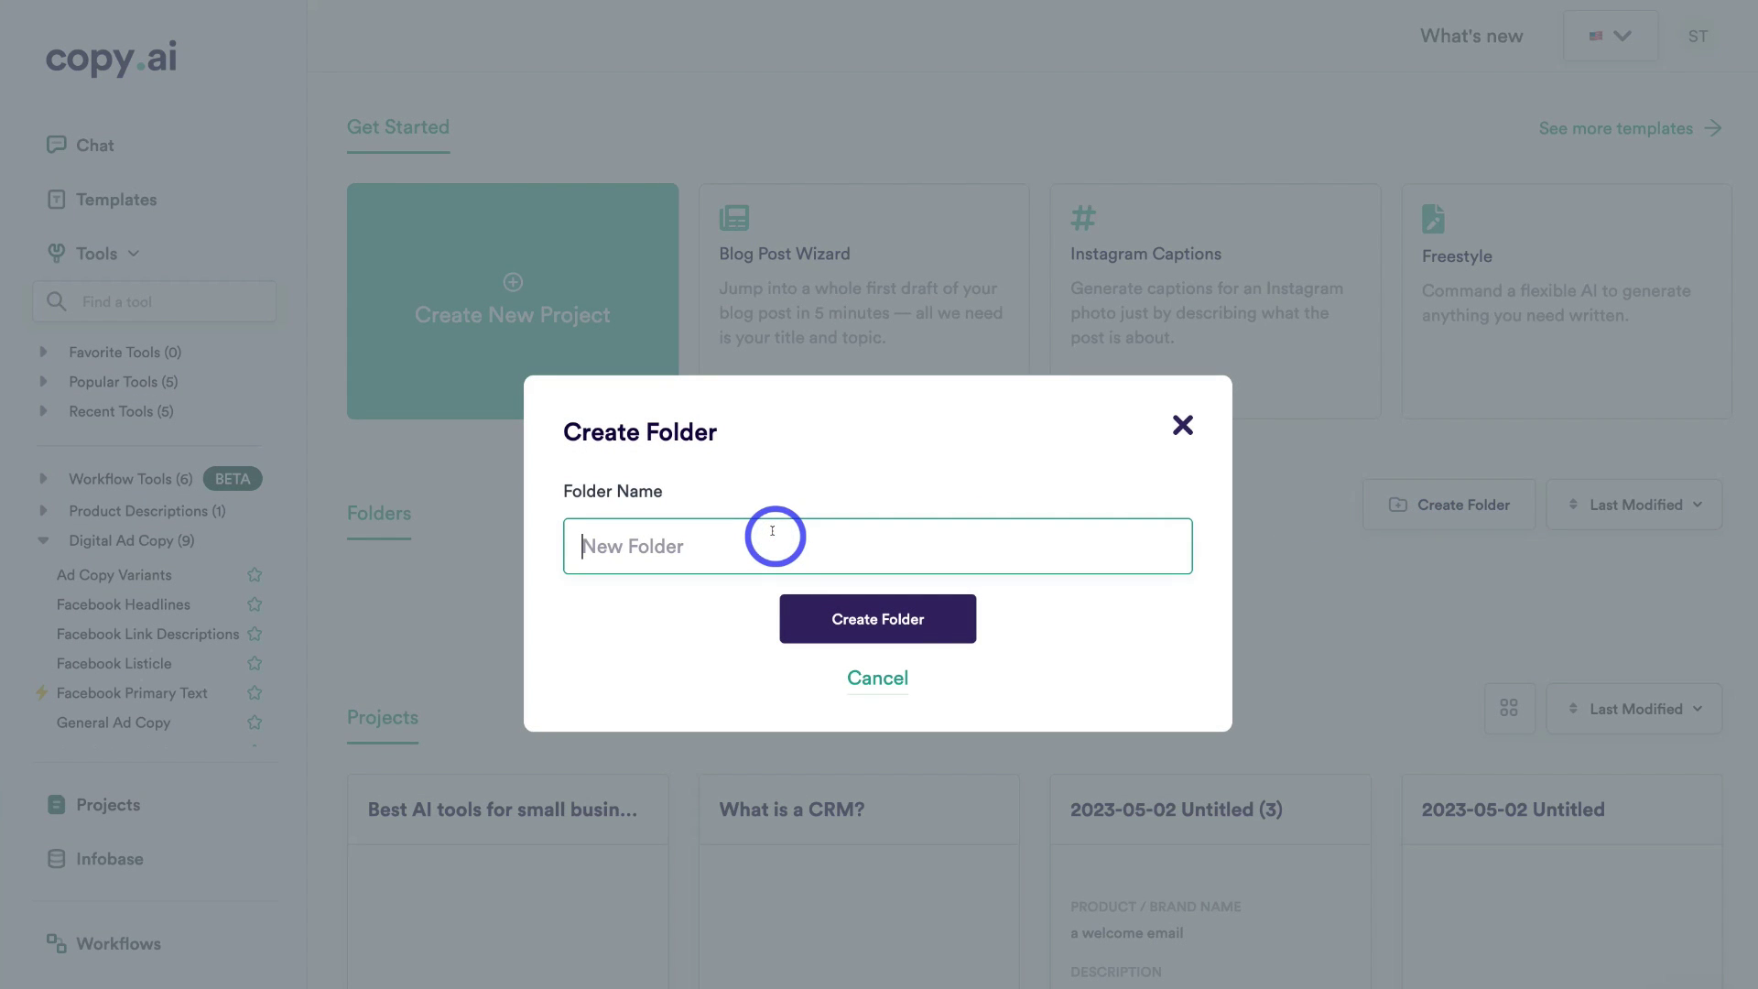
text(Blog posts)
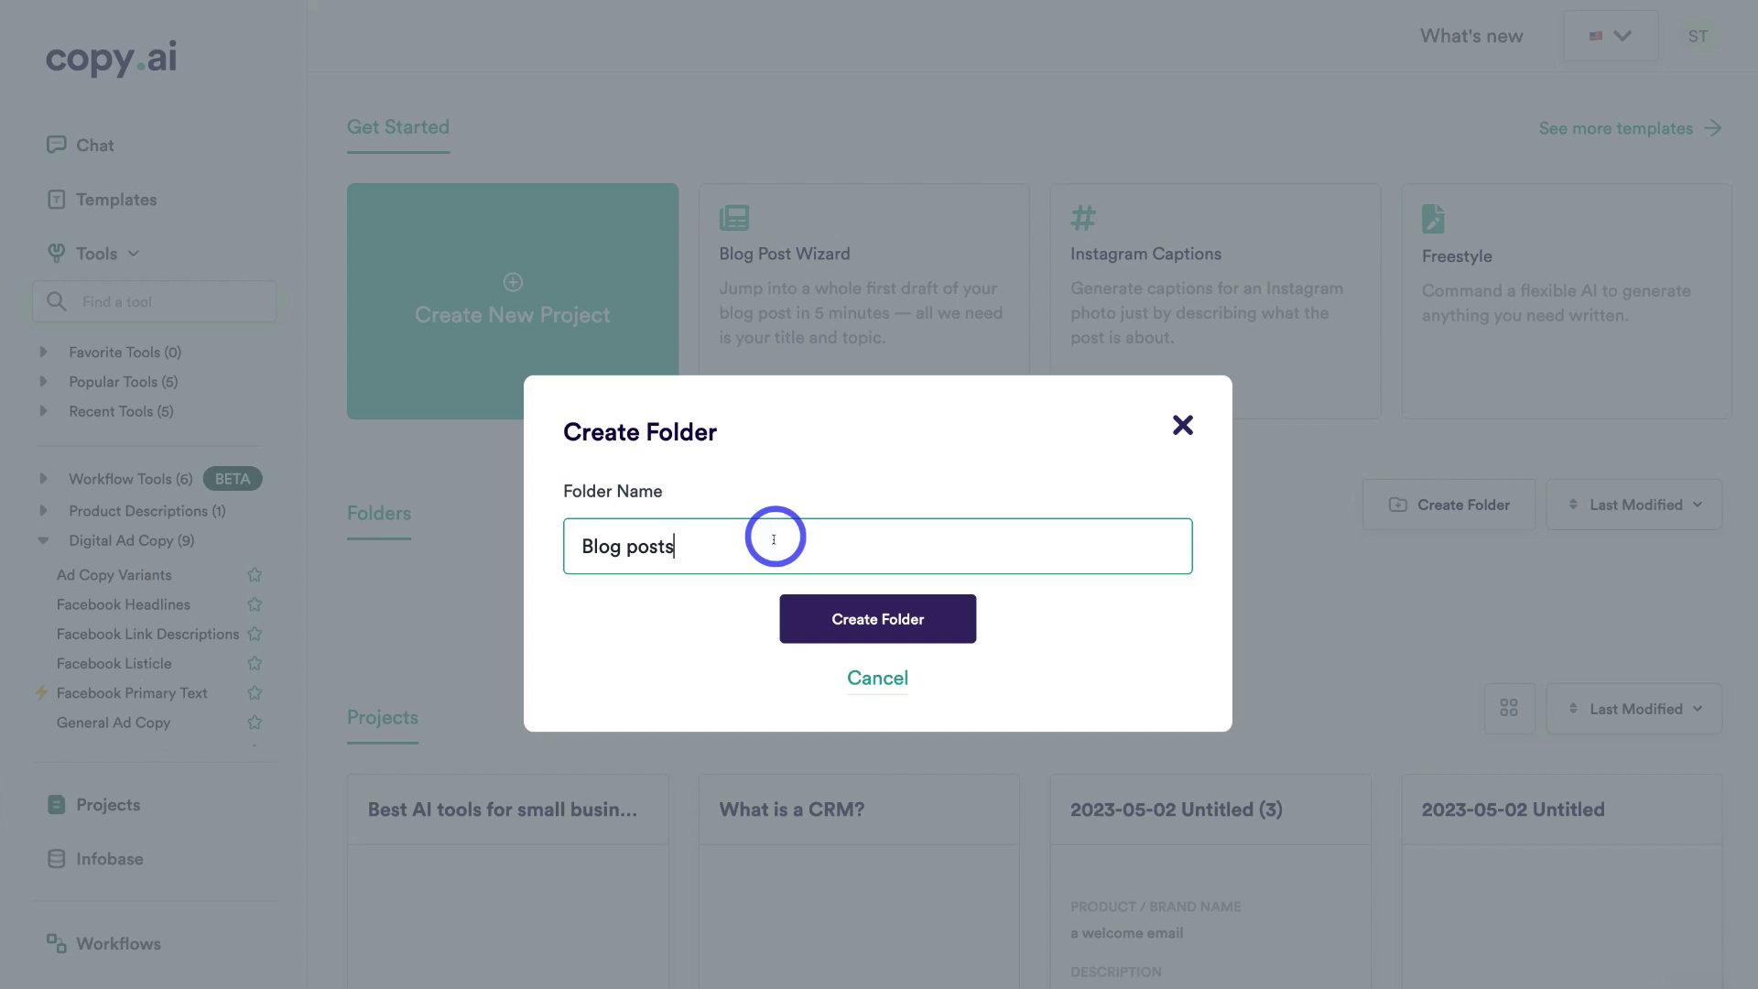
click(835, 615)
Step: Move the 'Best AI tools for small businesses' project into the Blog Posts folder
scroll(733, 597, down, 3)
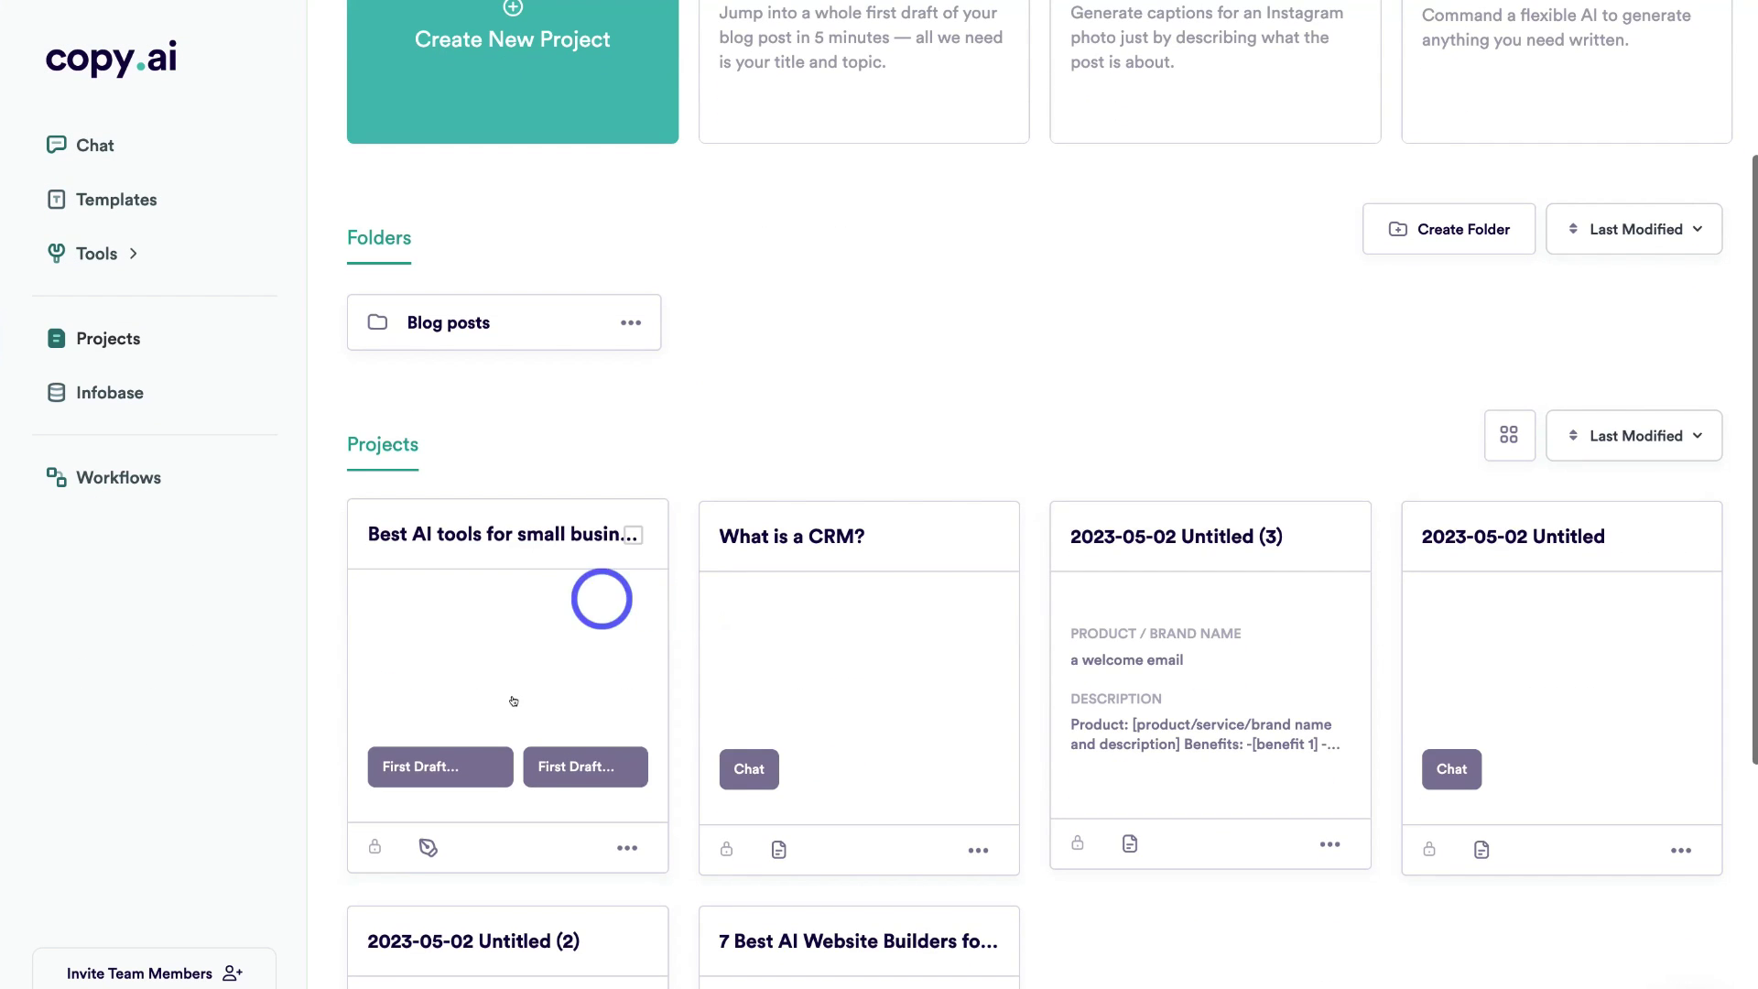
click(622, 840)
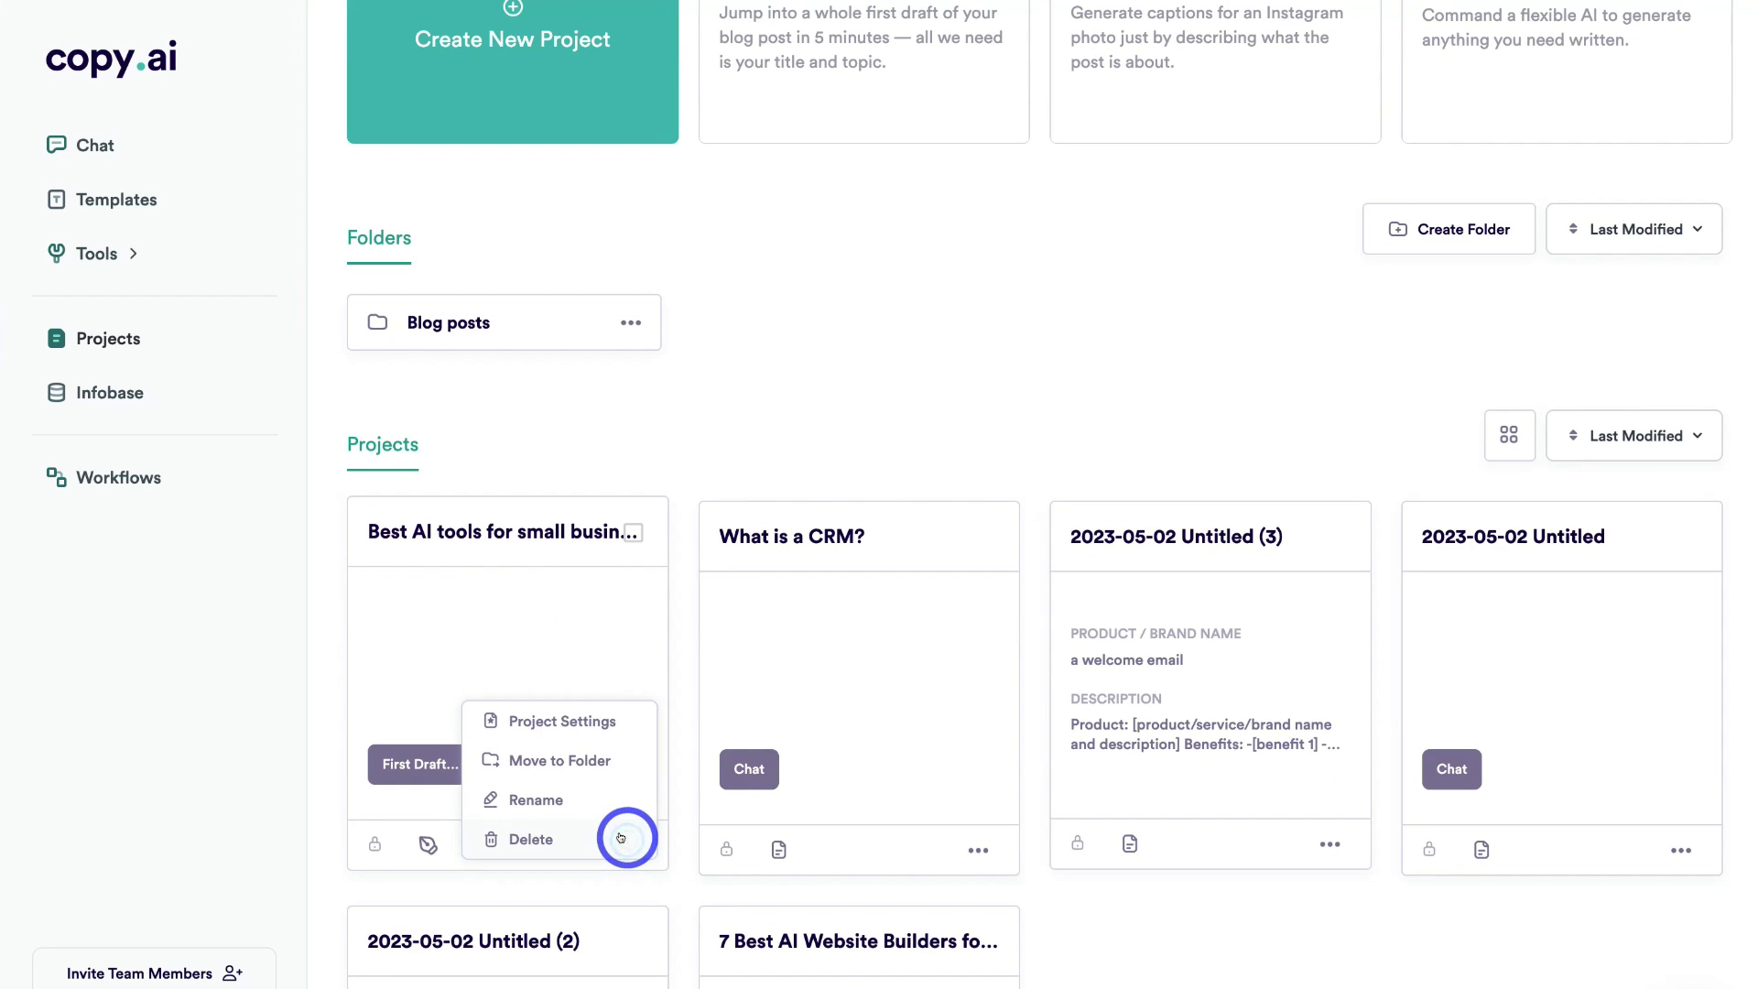
click(531, 760)
click(691, 527)
click(659, 600)
click(913, 628)
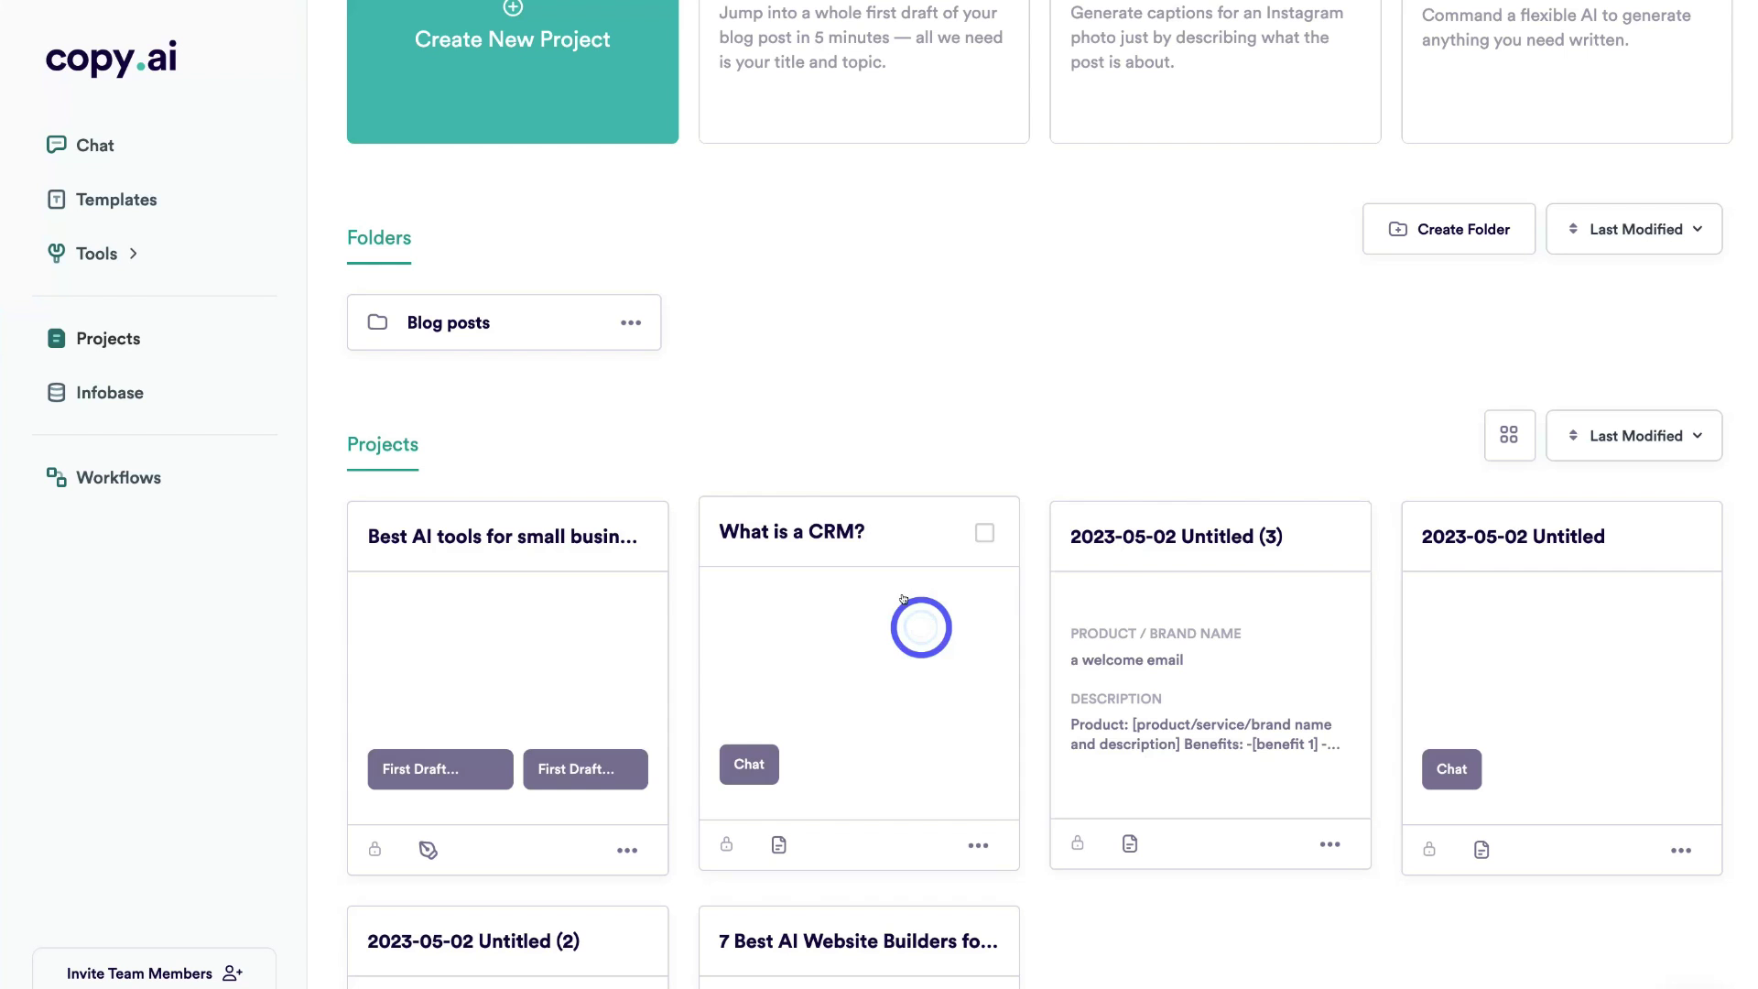
scroll(824, 450, up, 3)
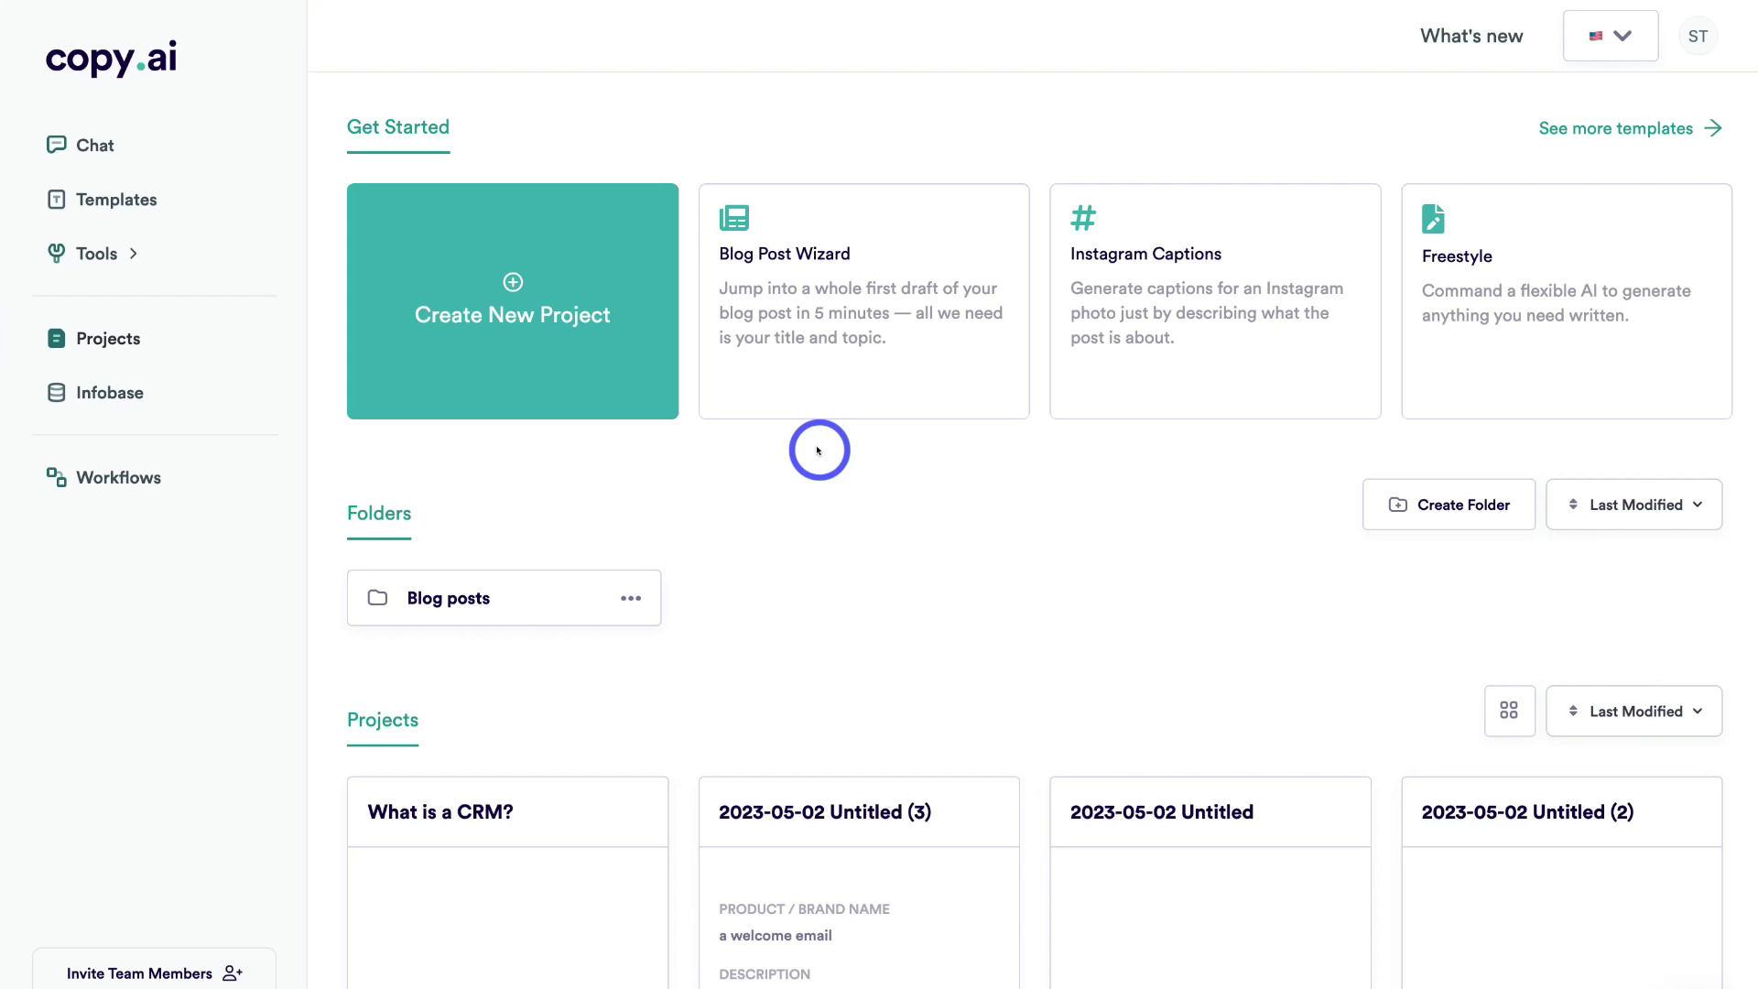
Step: Start a new project from the Email category's Cold Outreach Email template and review its main points
click(161, 205)
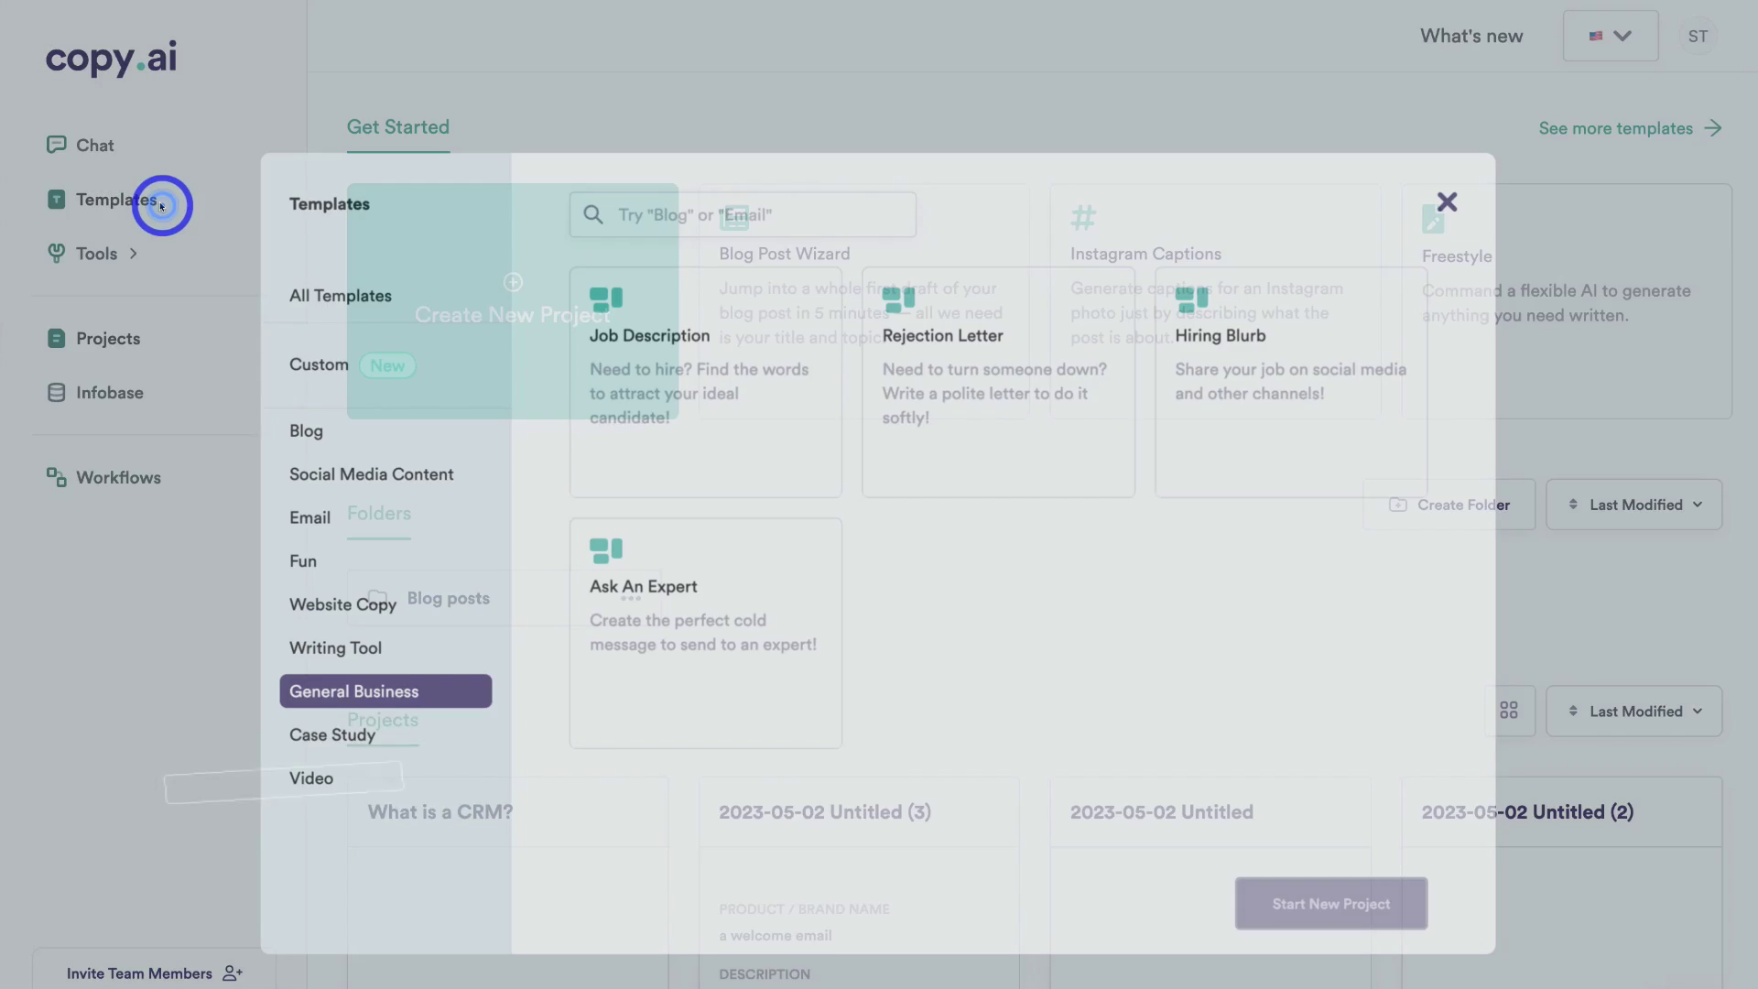
click(334, 518)
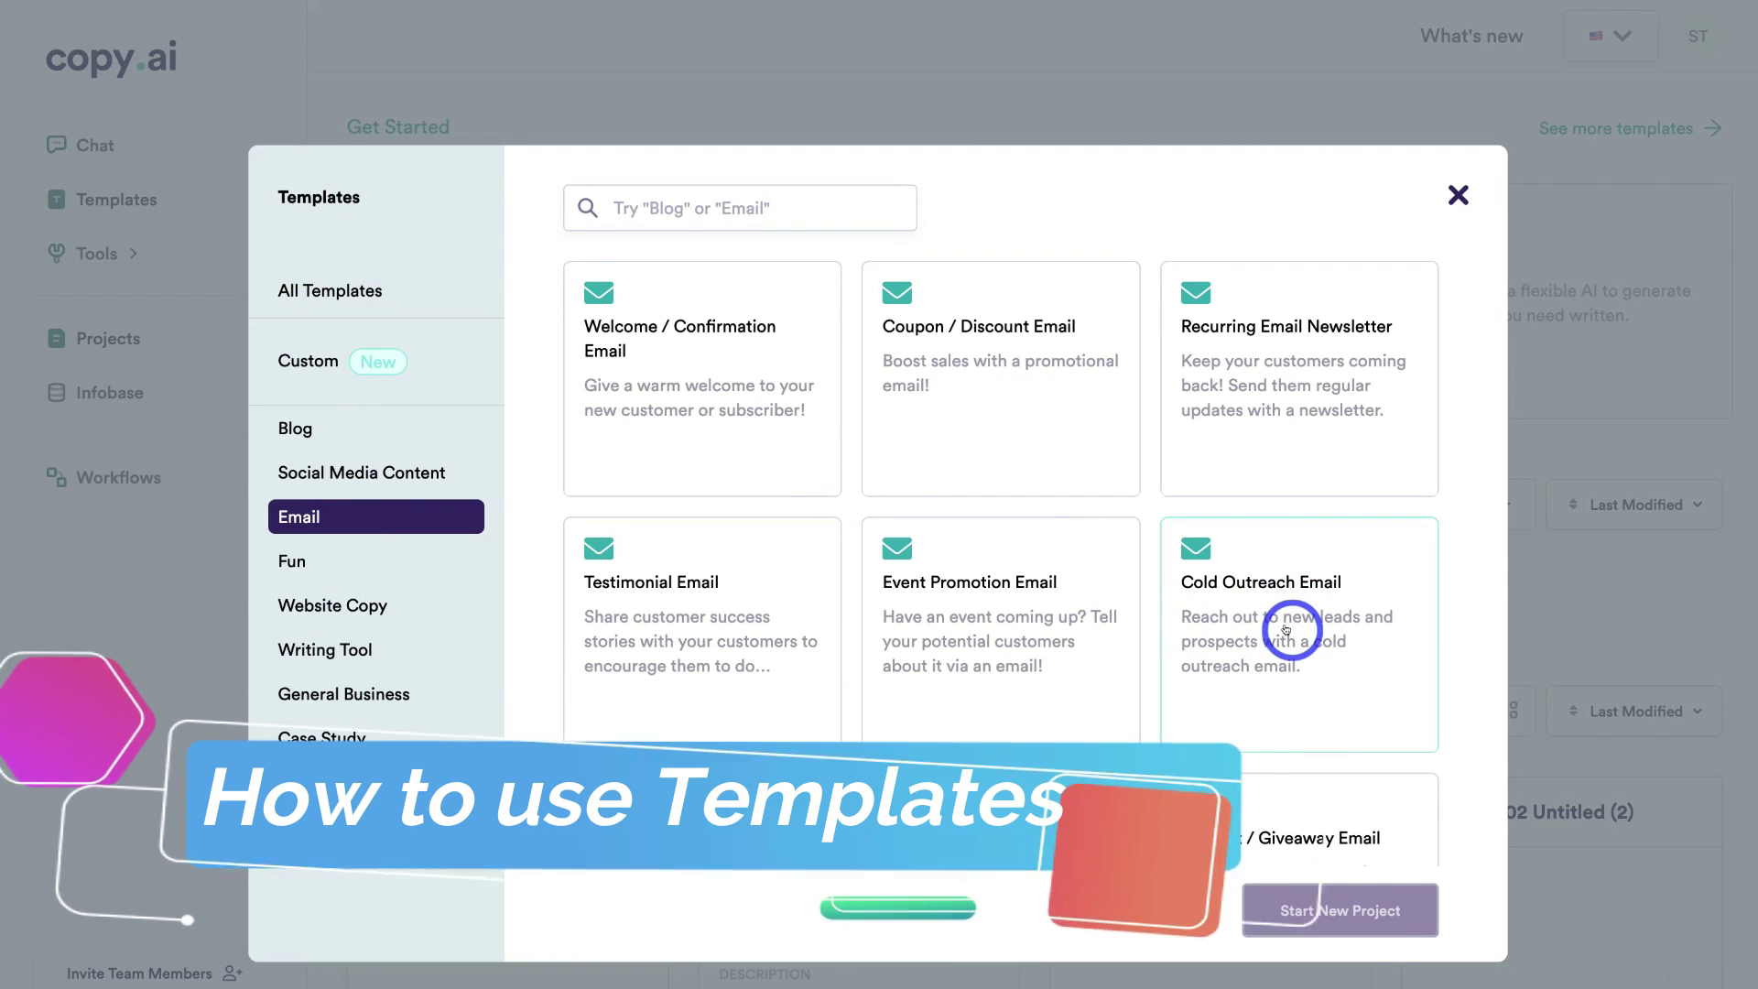
click(1345, 910)
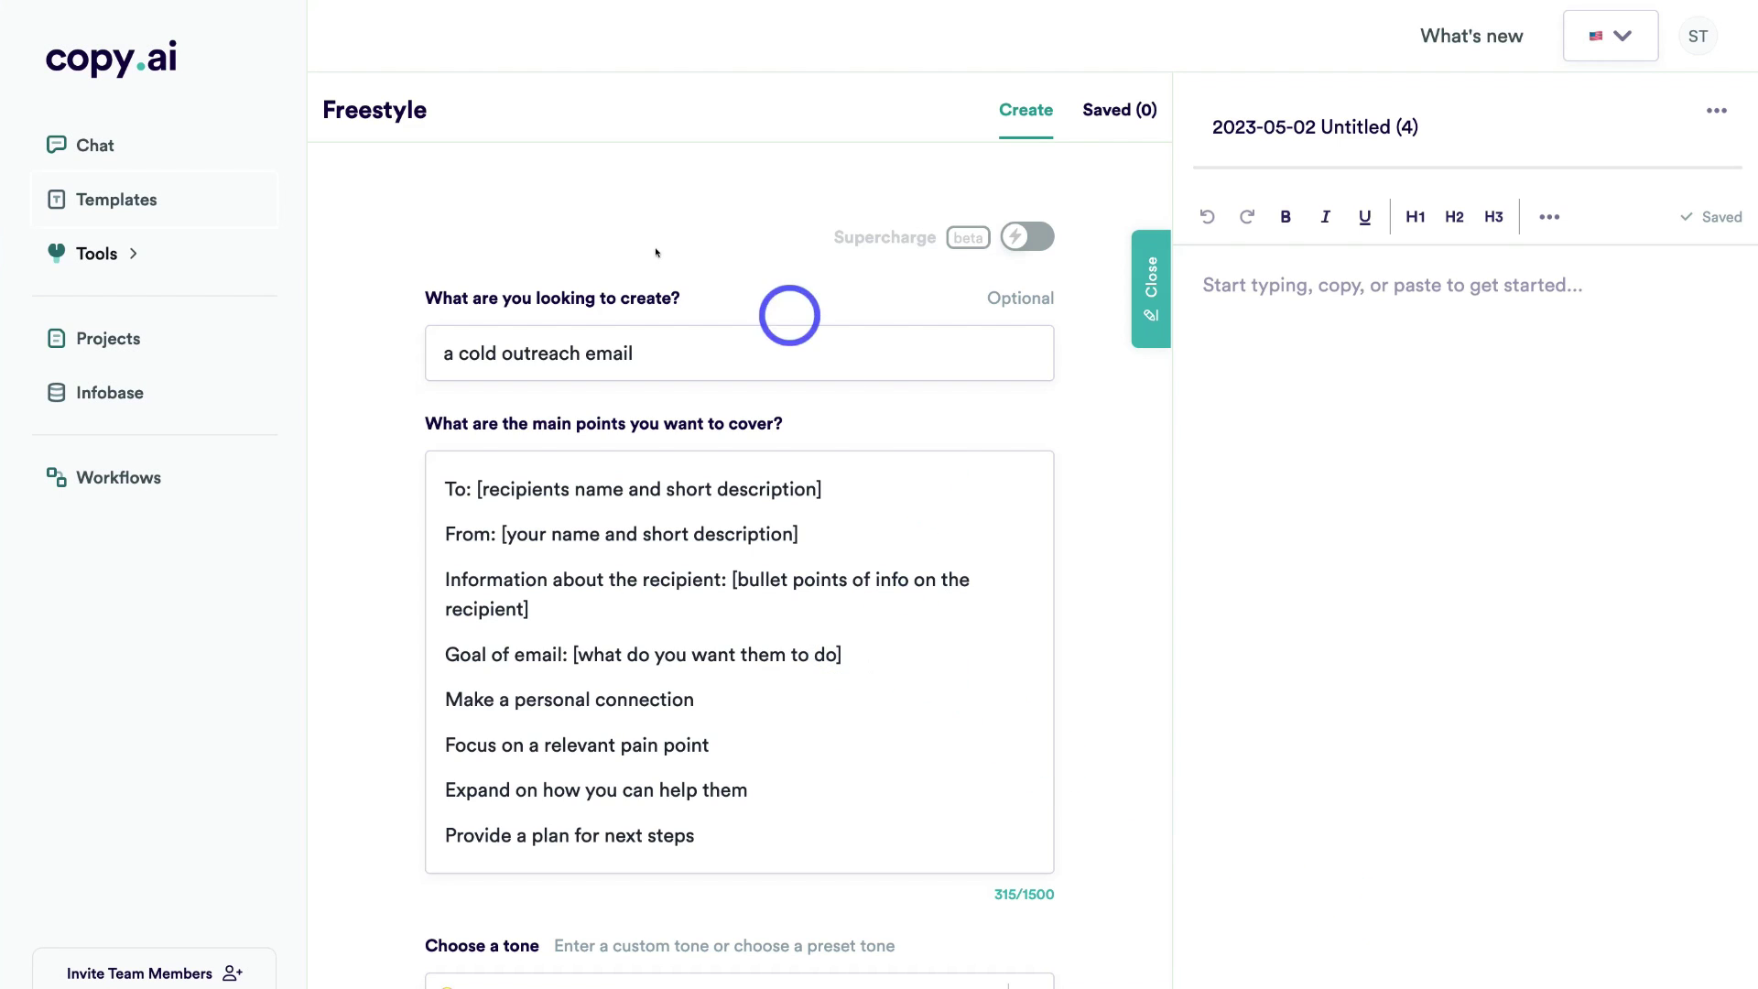
scroll(982, 618, down, 1)
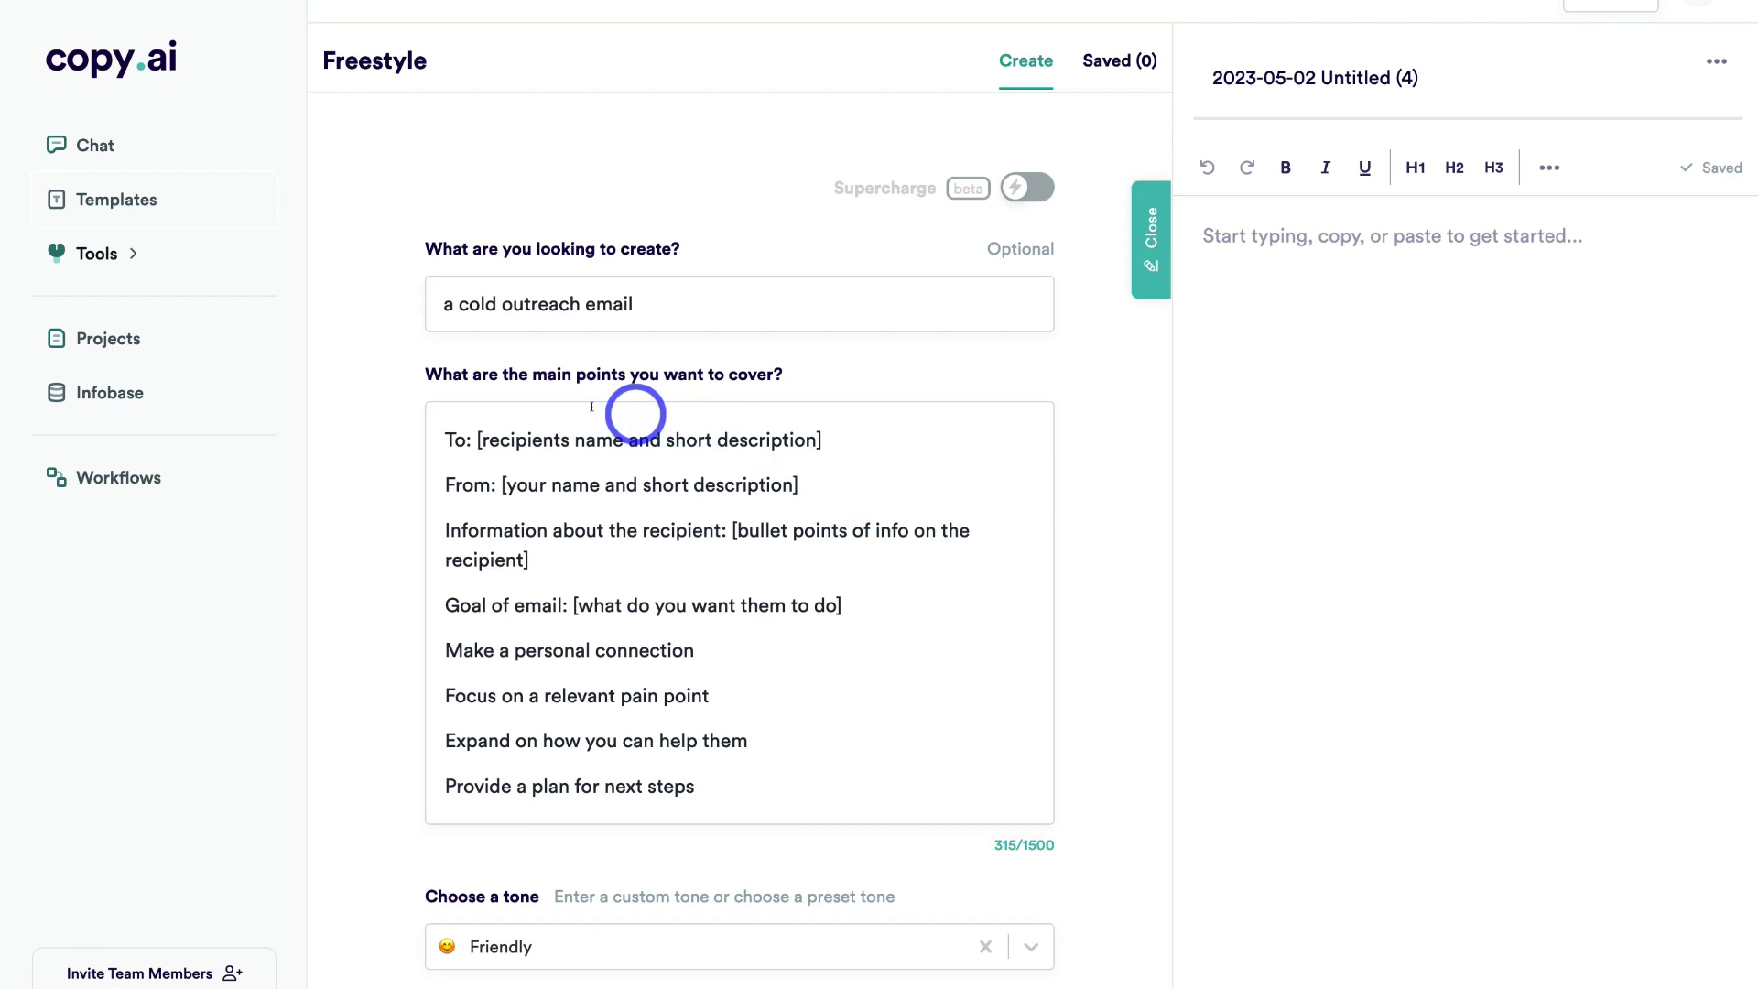
drag(728, 784, 412, 444)
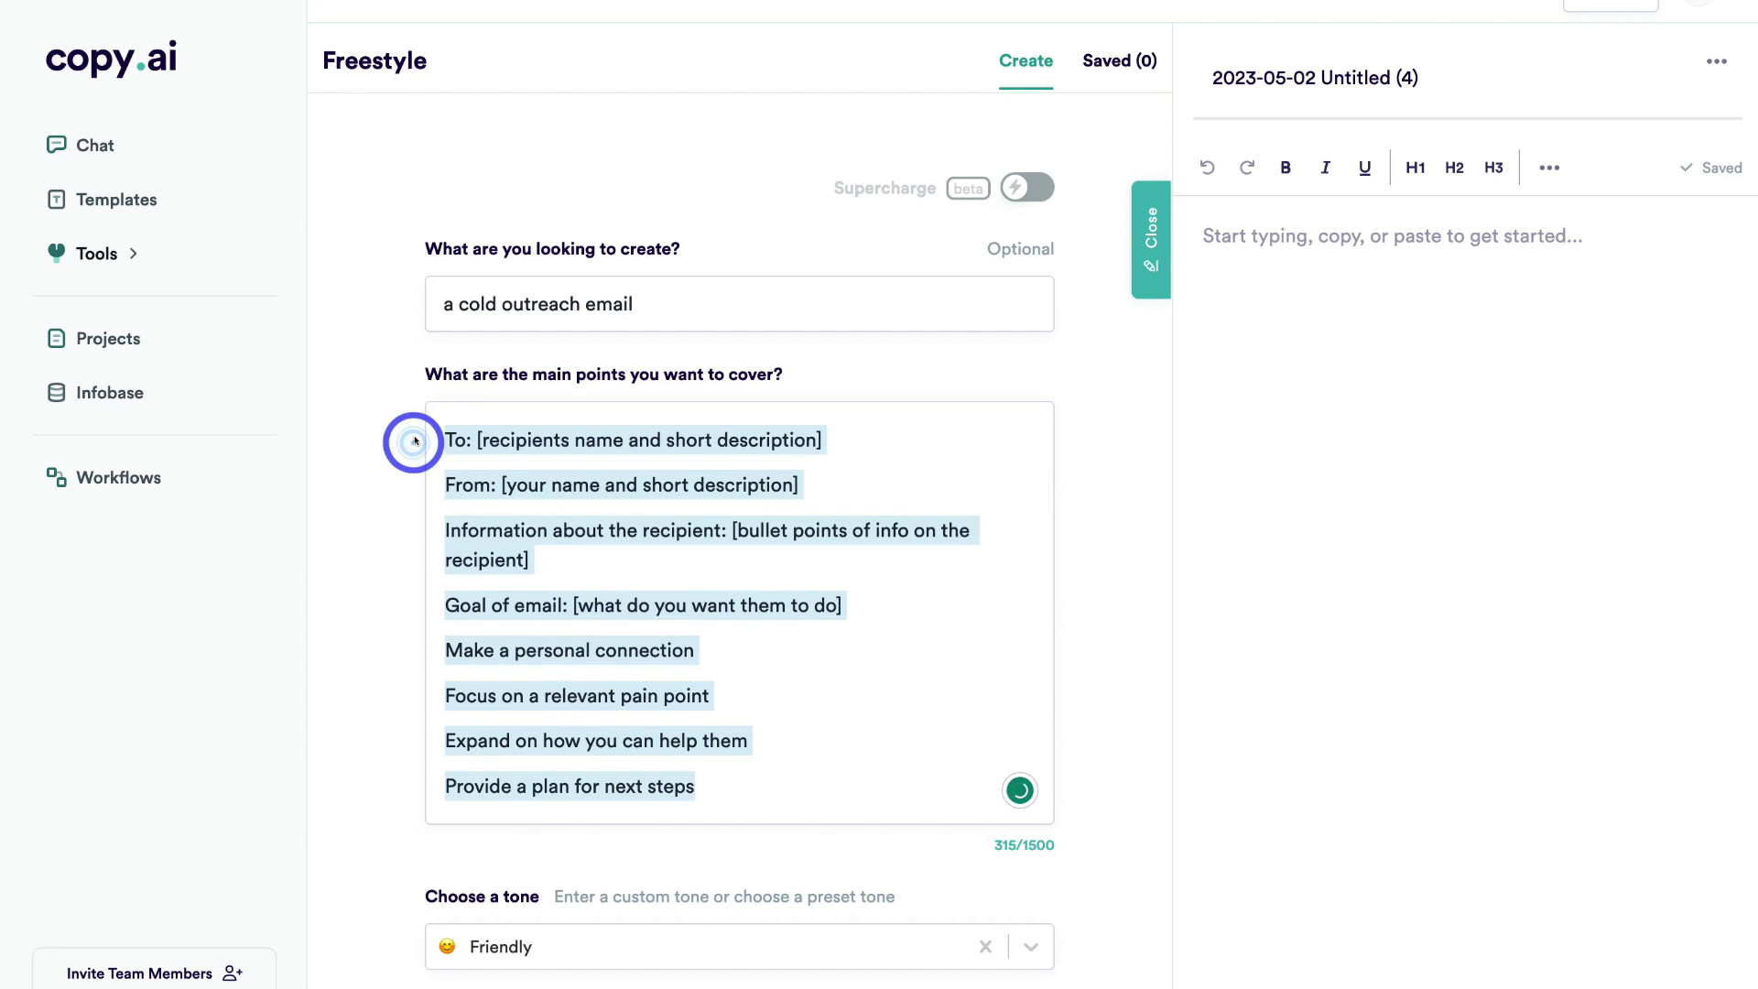
click(861, 471)
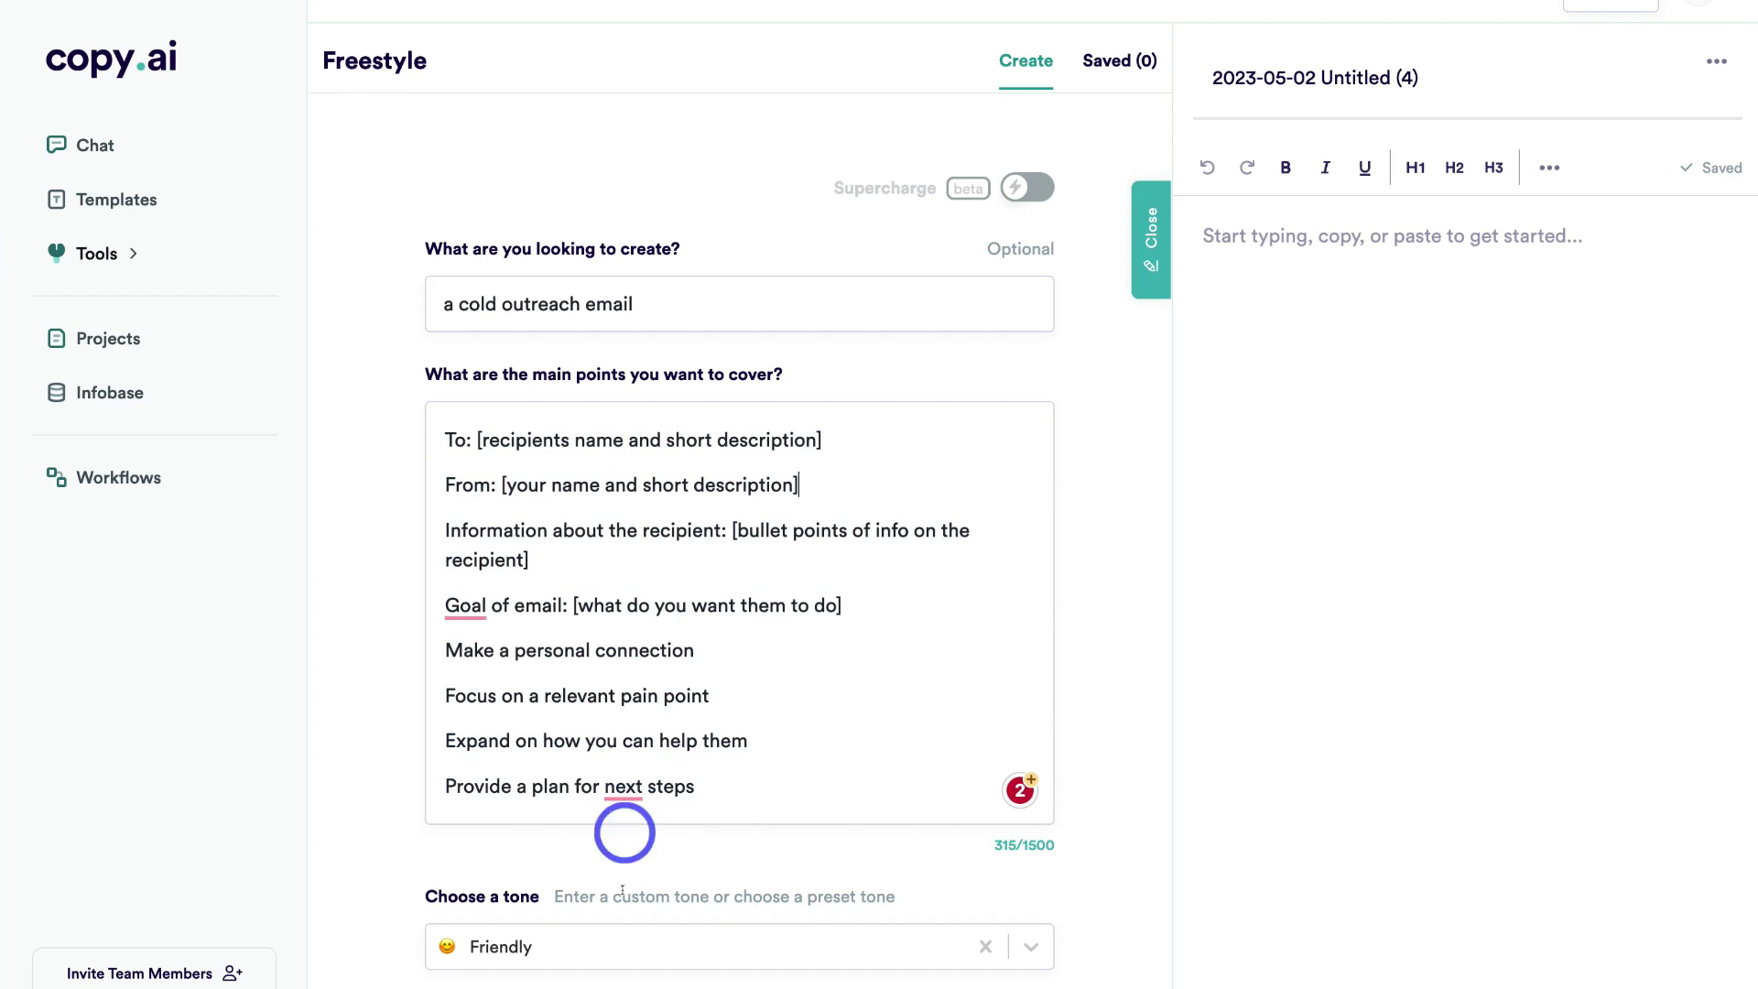